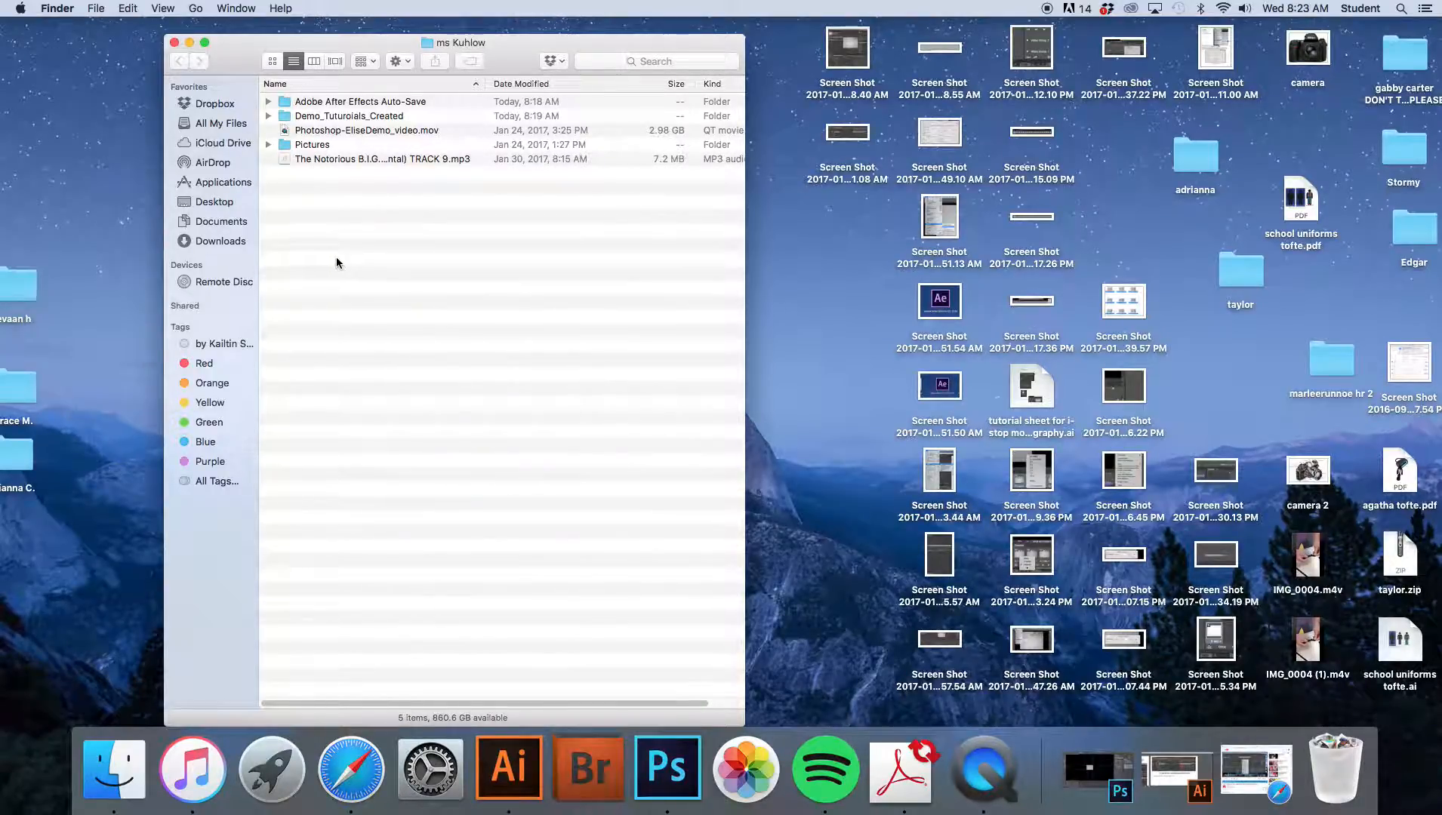
- Create a new folder named "name that folder" inside the ms Kuhlow folder
{"action": "right_click", "coordinate": [387, 239]}
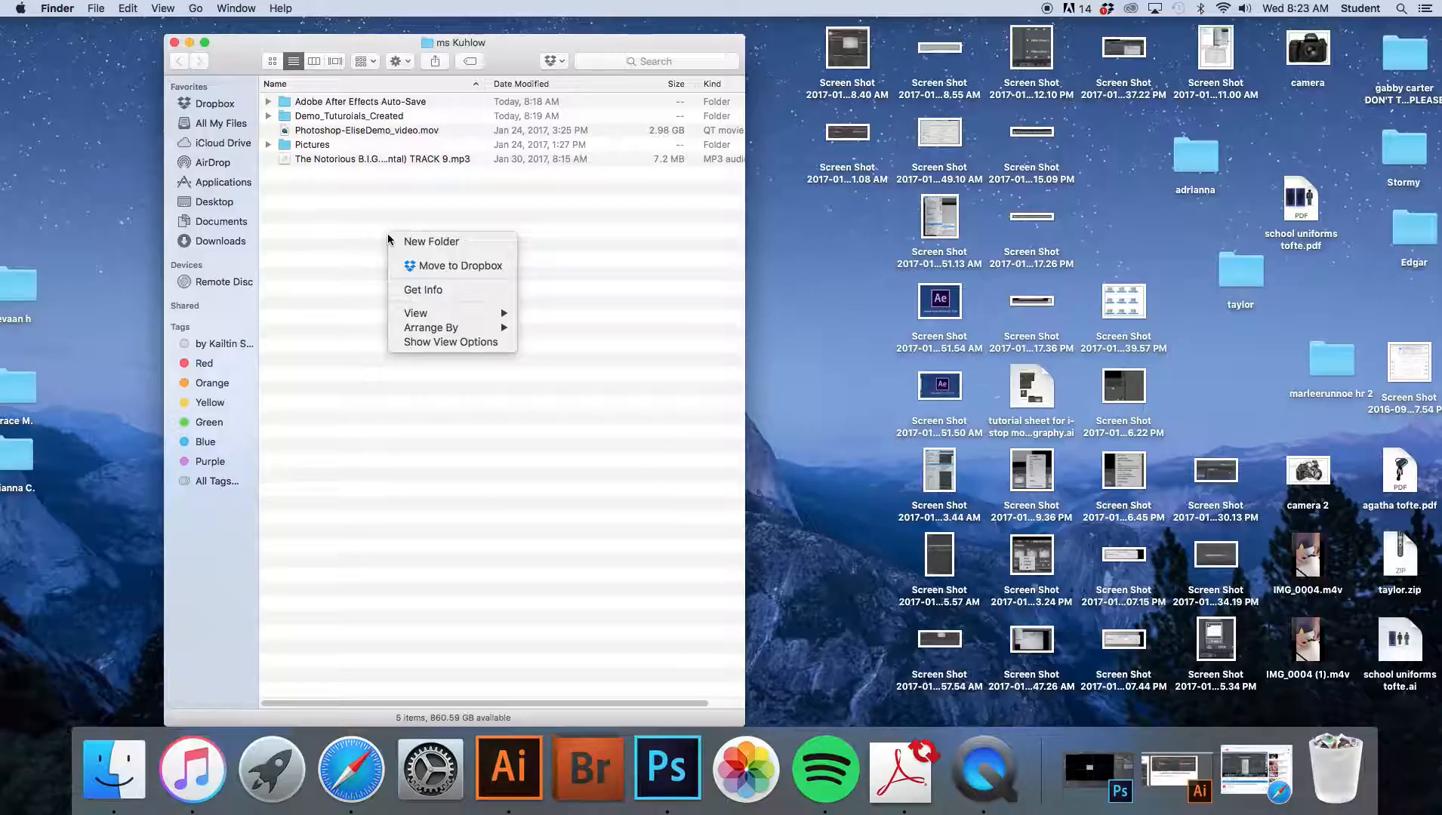
{"action": "left_click", "coordinate": [440, 242]}
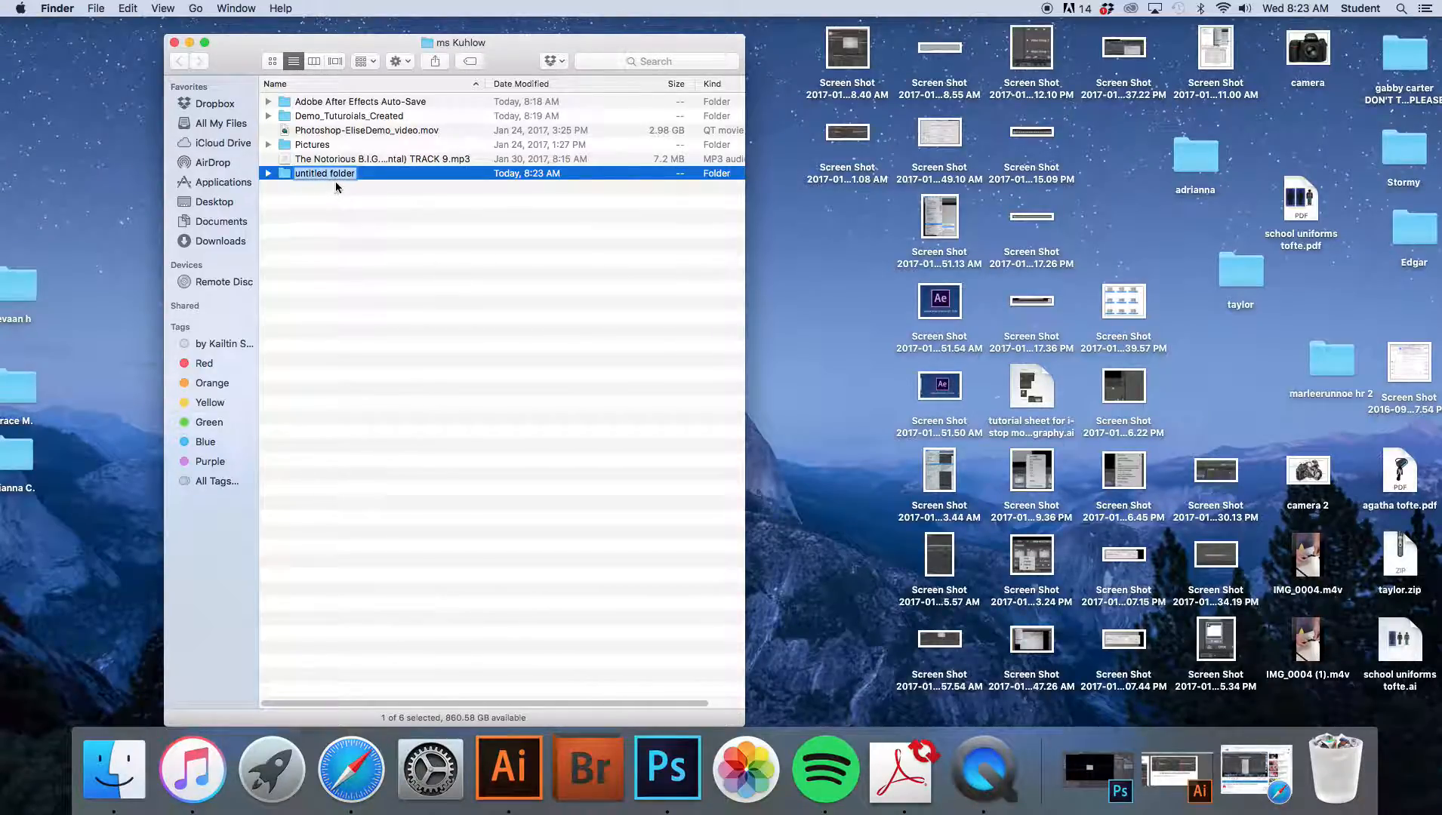
{"action": "type", "text": "name that folder"}
{"action": "key", "text": "Return"}
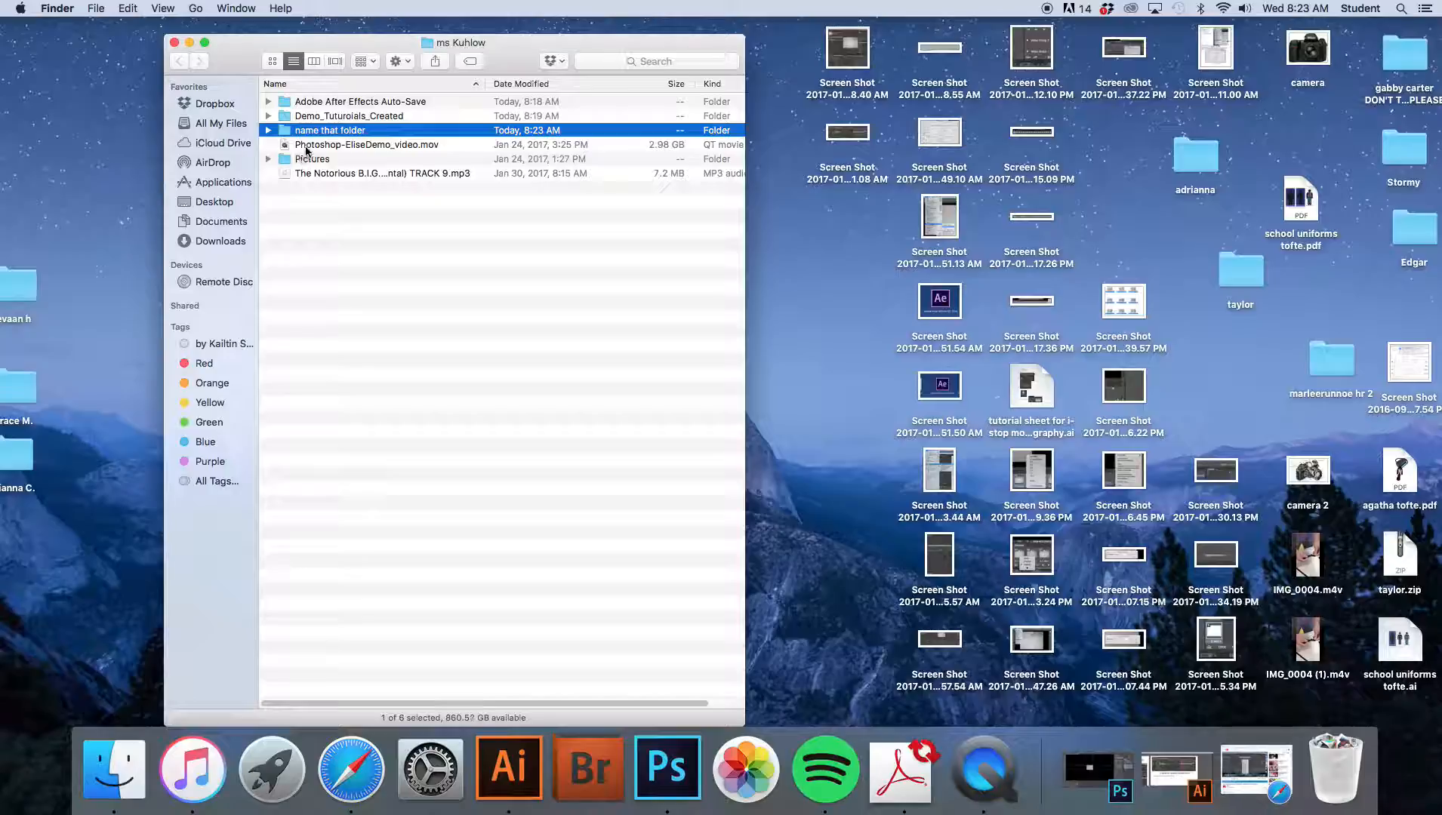
- Move the Photoshop-EliseDemo_video.mov and the TRACK 9 MP3 into "name that folder" and expand it
{"action": "left_click", "coordinate": [327, 179]}
{"action": "left_click_drag", "start_coordinate": [327, 179], "coordinate": [323, 131]}
{"action": "left_click", "coordinate": [319, 144]}
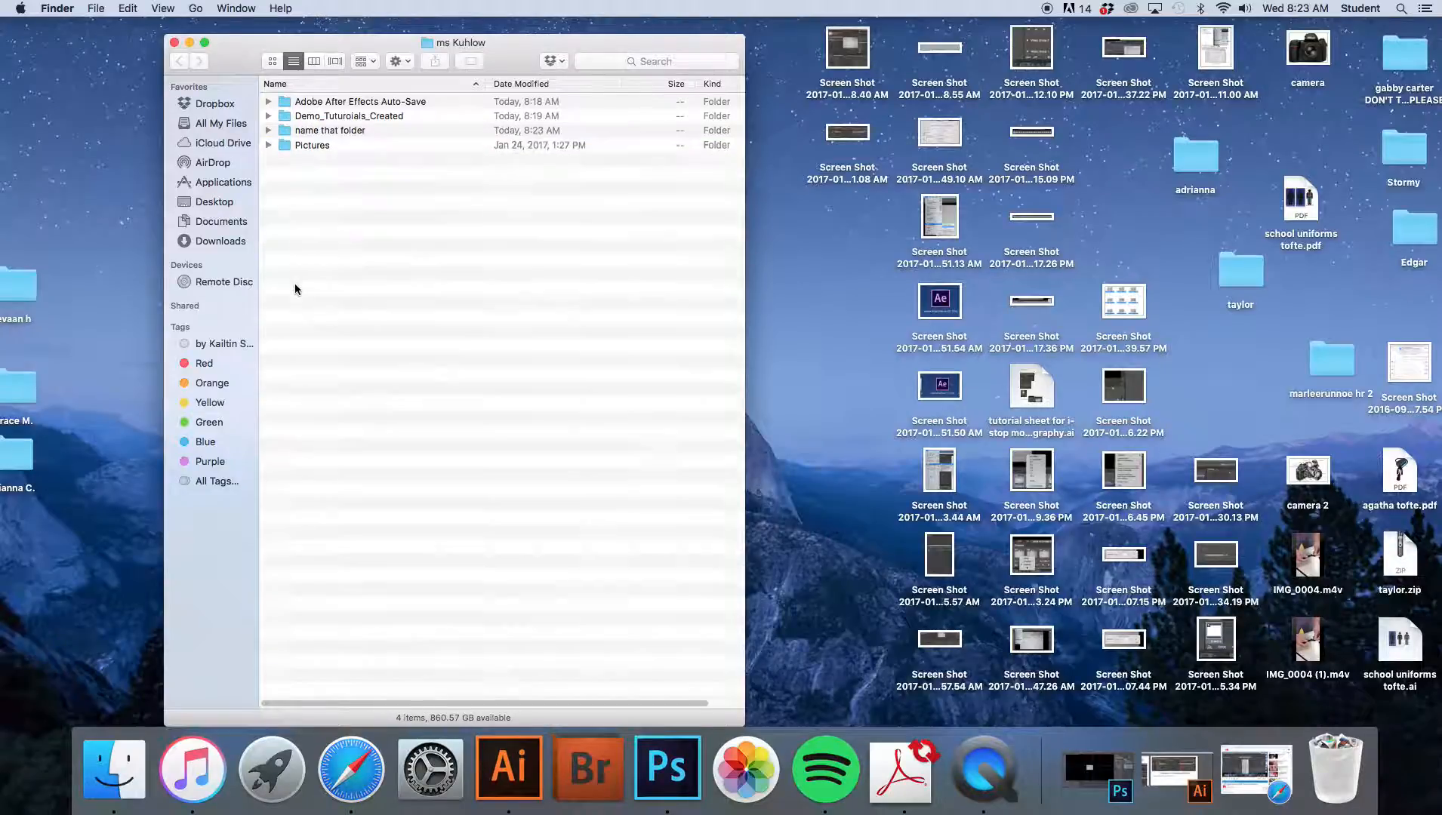
{"action": "left_click", "coordinate": [268, 130]}
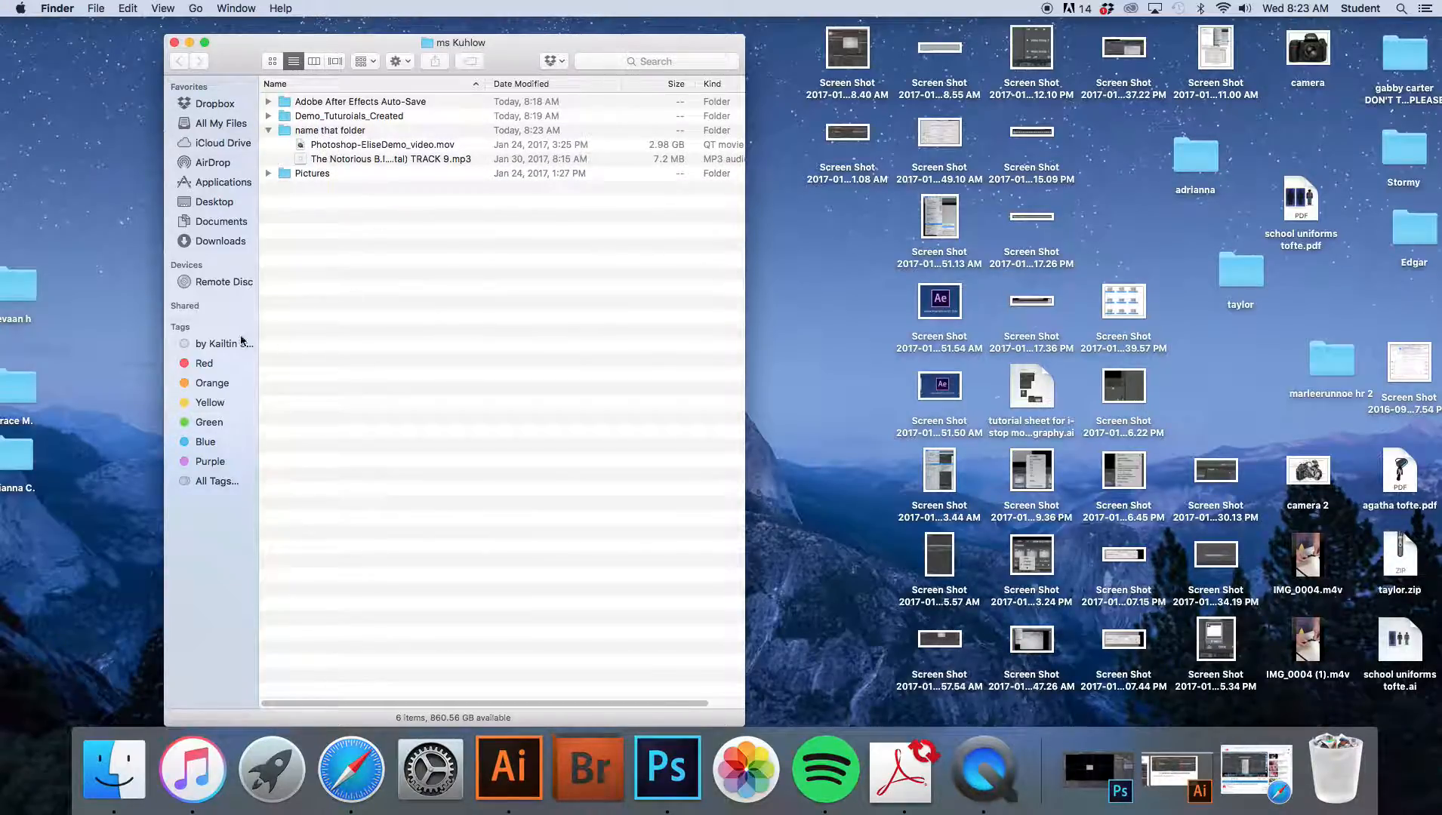
- Move the video and MP3 files back out of "name that folder" into ms Kuhlow
{"action": "left_click_drag", "start_coordinate": [426, 46], "coordinate": [970, 32]}
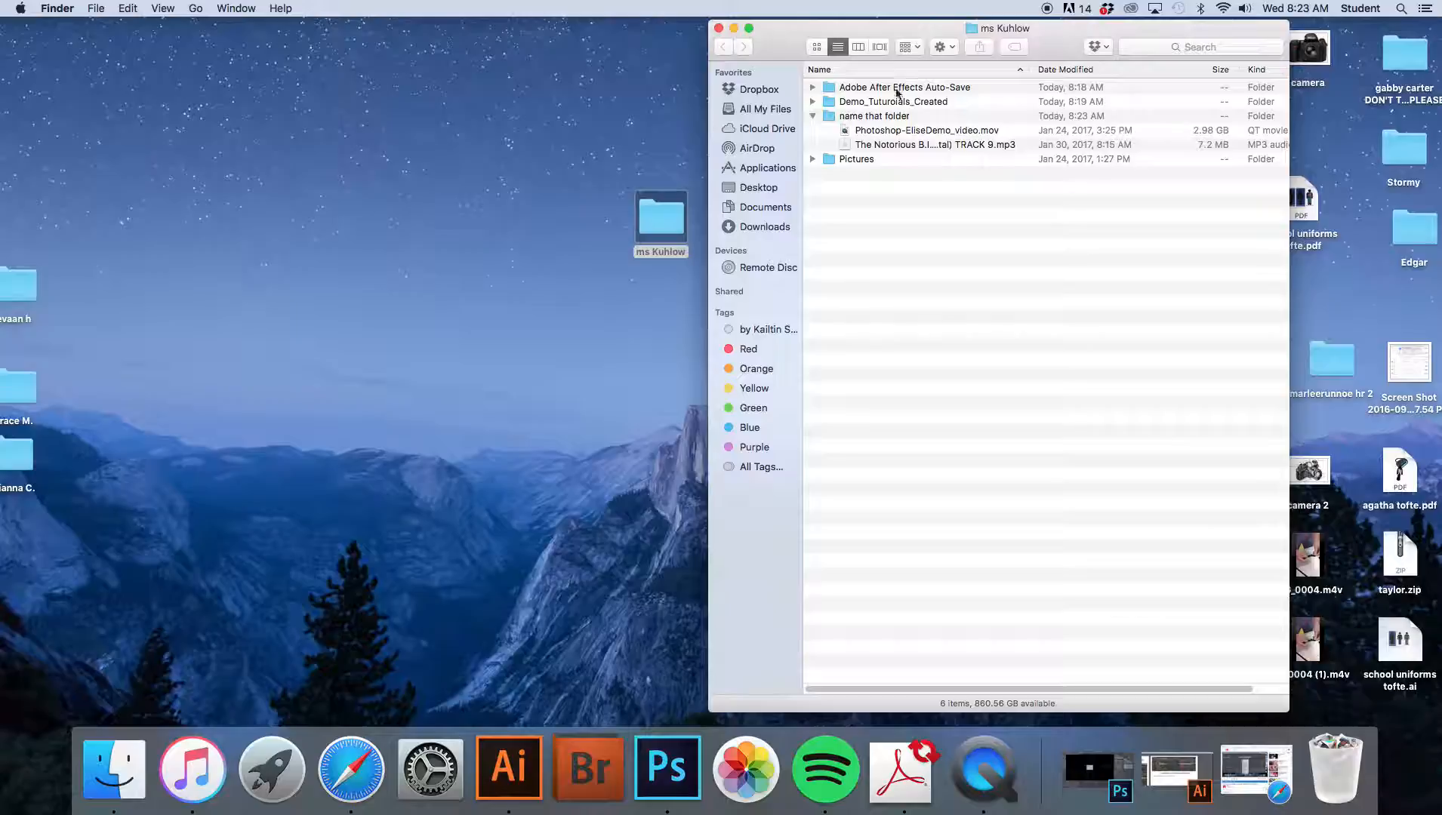
{"action": "left_click_drag", "start_coordinate": [868, 130], "coordinate": [868, 181]}
{"action": "left_click", "coordinate": [861, 117]}
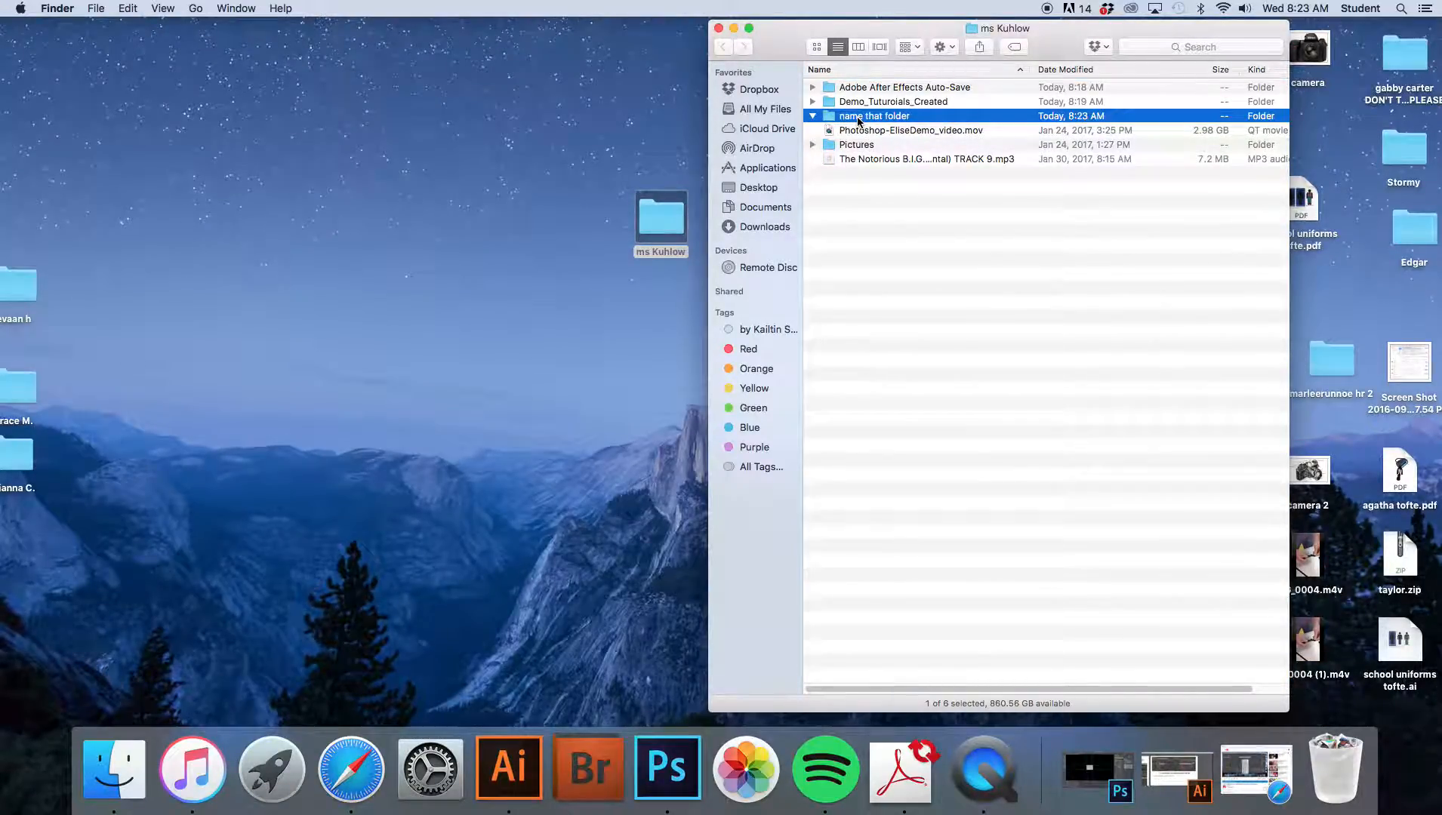
- Delete the "name that folder" folder by moving it to the Trash
{"action": "right_click", "coordinate": [857, 119]}
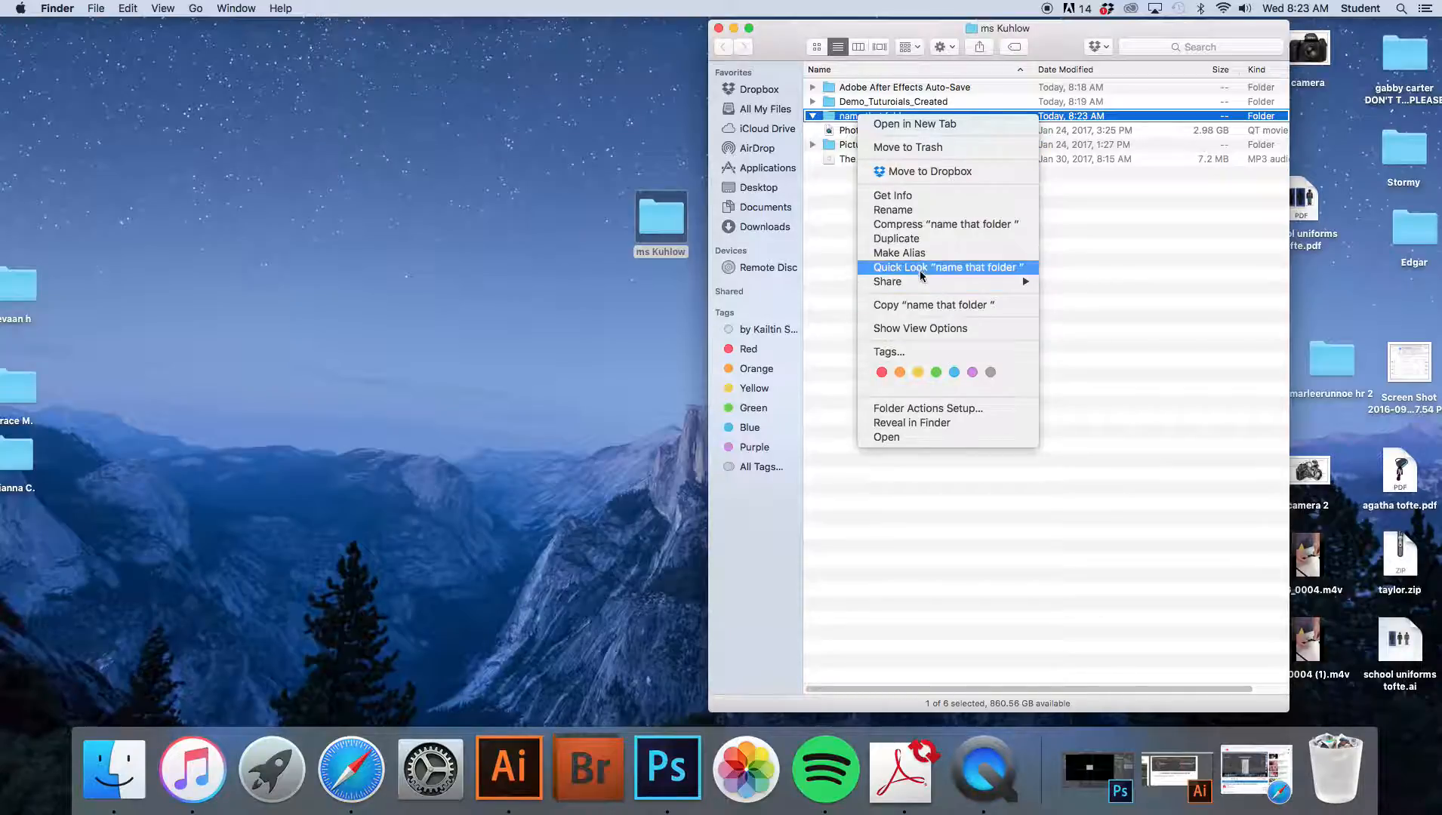
{"action": "left_click", "coordinate": [1196, 368]}
{"action": "left_click_drag", "start_coordinate": [885, 119], "coordinate": [1361, 758]}
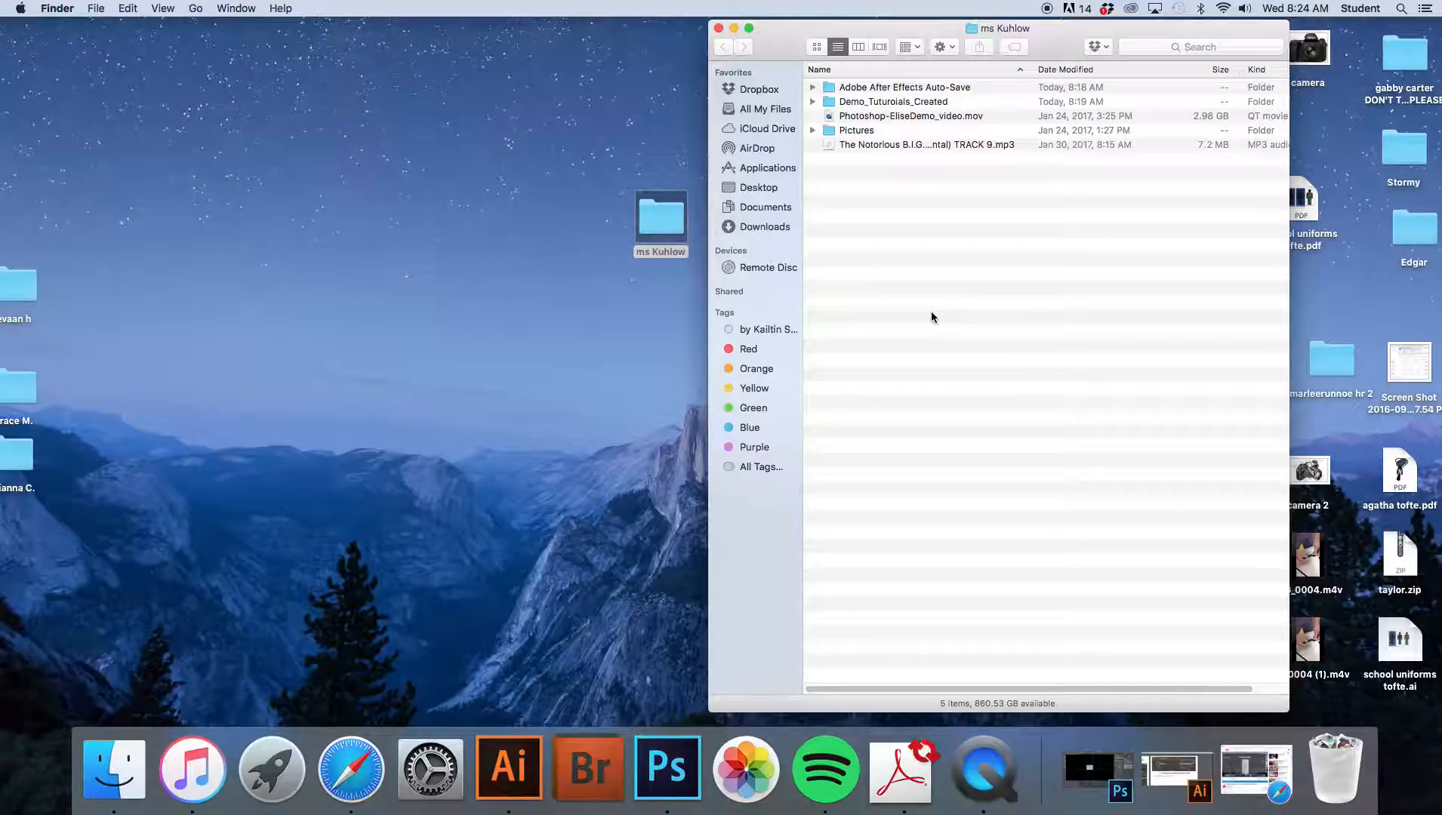
- Launch Adobe After Effects CC 2014 from Launchpad
{"action": "key", "text": "F4"}
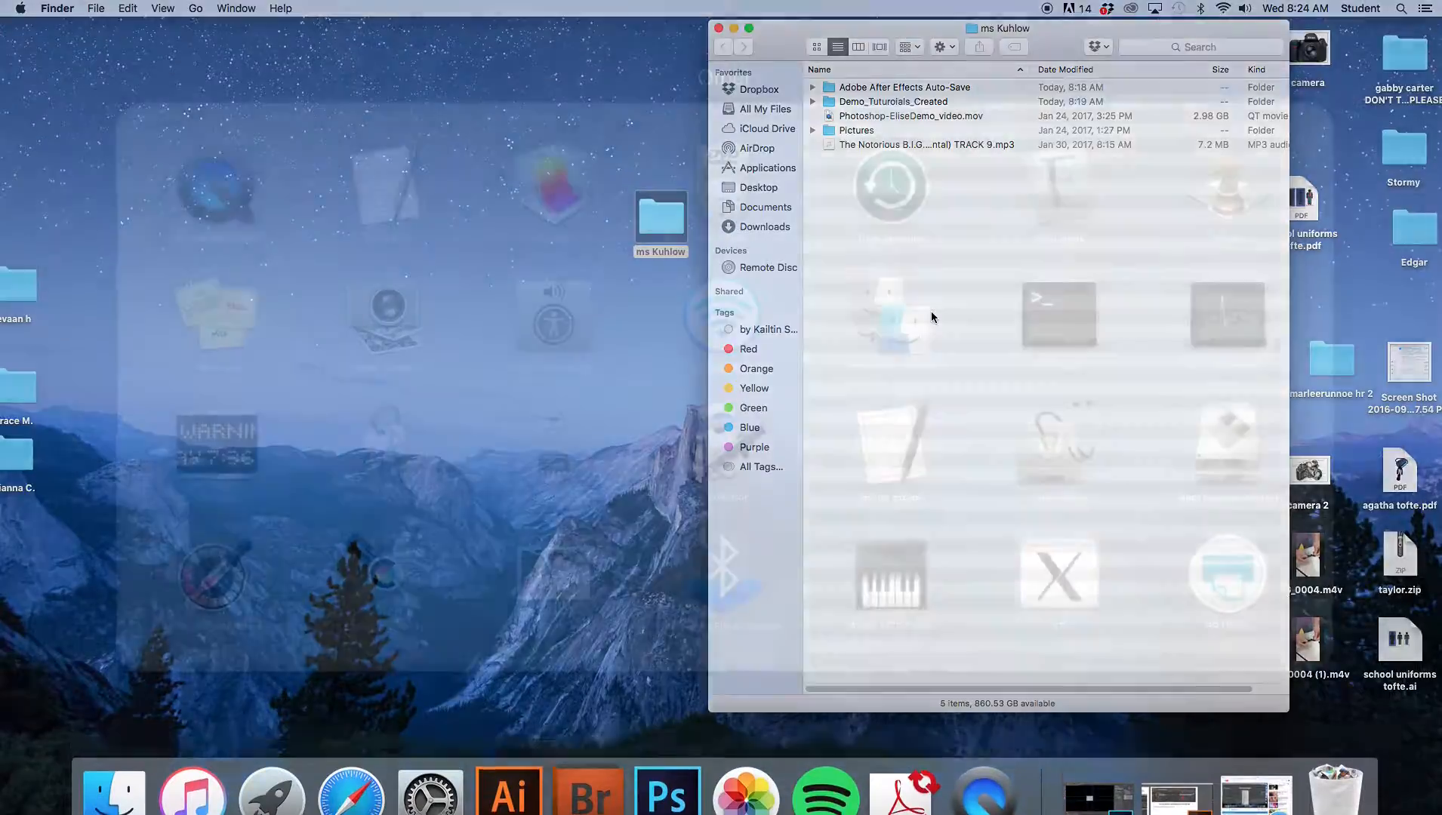
{"action": "left_click", "coordinate": [1404, 239]}
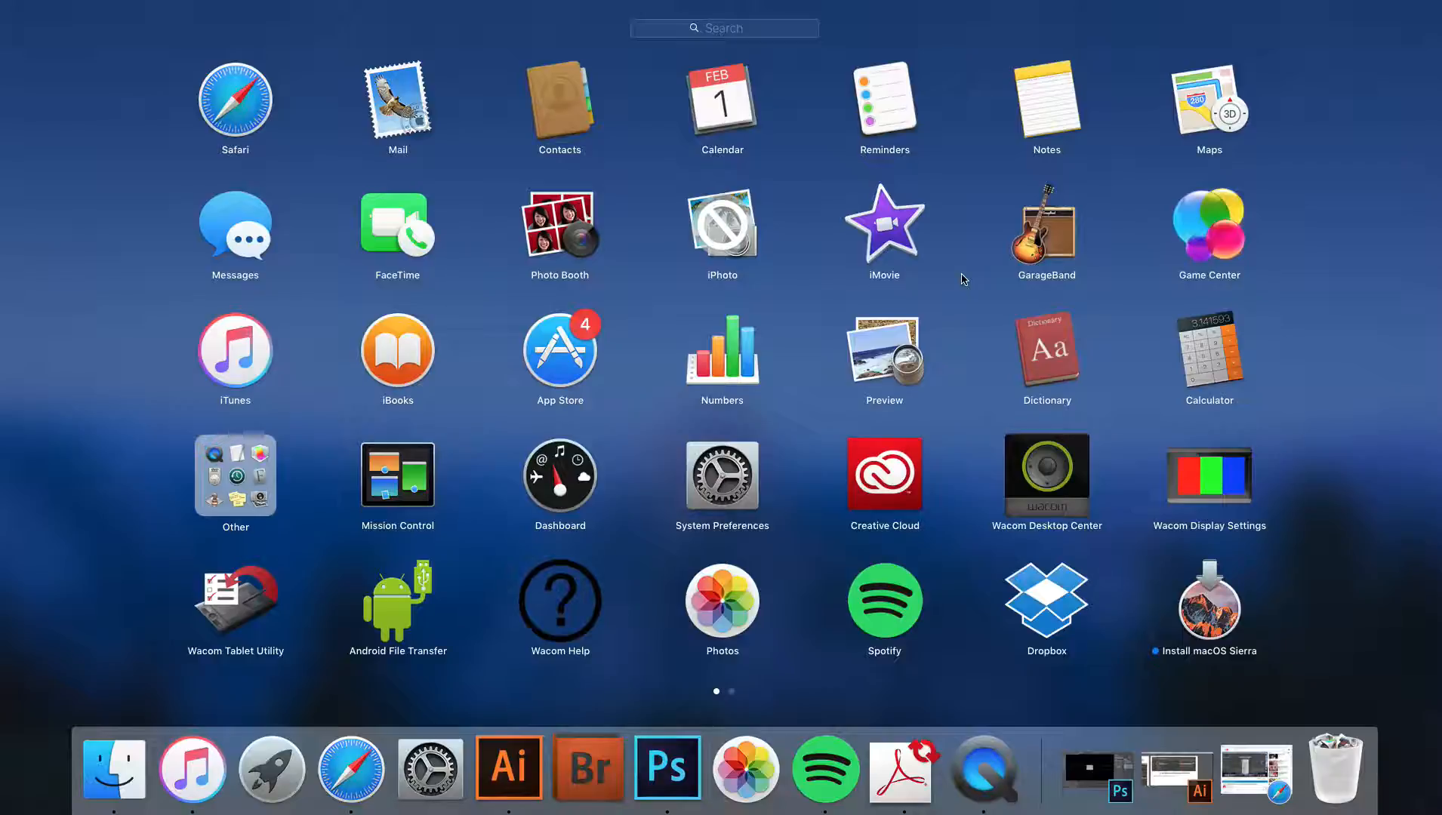
{"action": "left_click", "coordinate": [732, 692]}
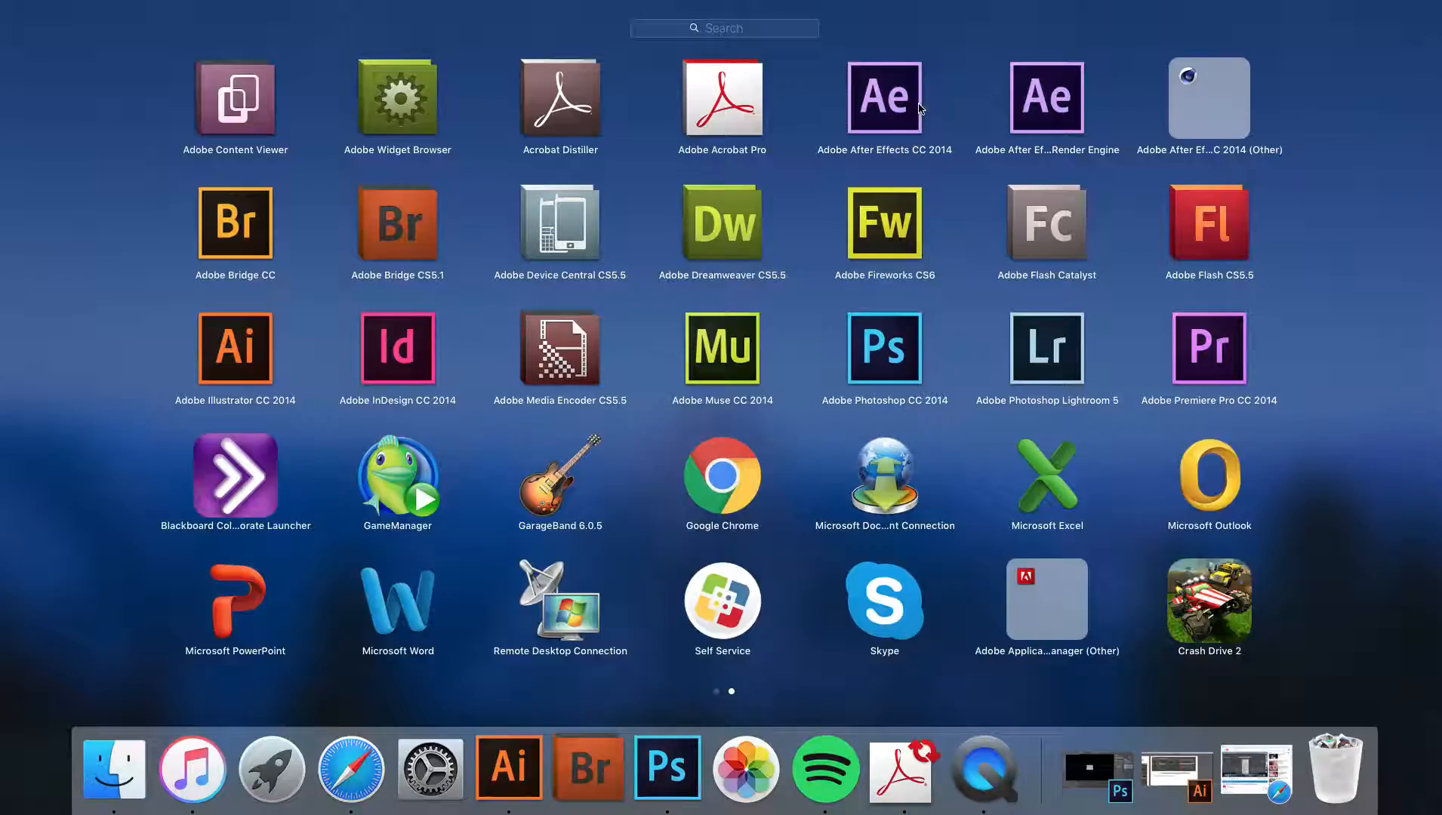
{"action": "left_click", "coordinate": [872, 98]}
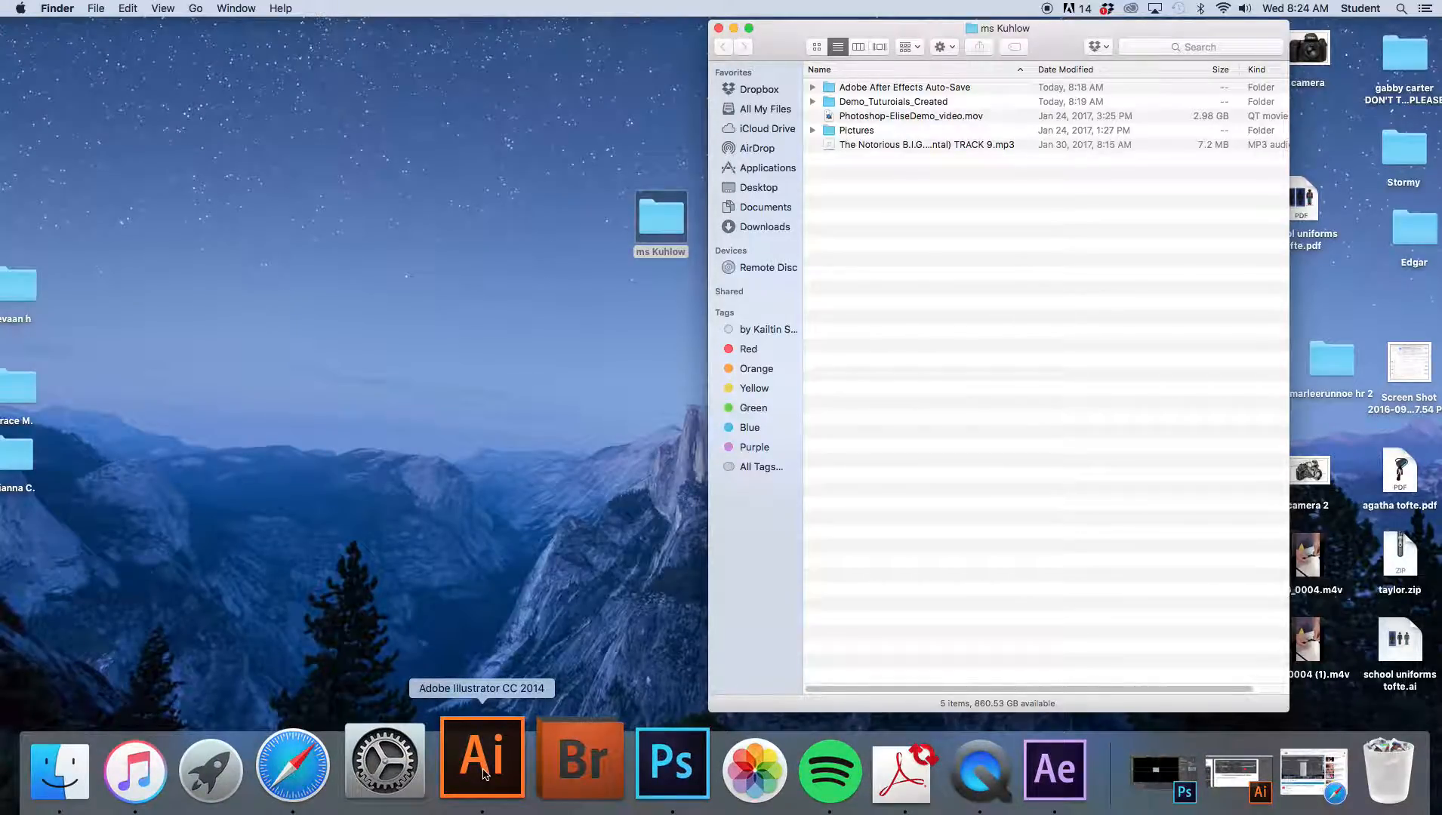
- Try to quit Illustrator, opening and then cancelling the save dialog
{"action": "left_click", "coordinate": [484, 774]}
{"action": "left_click", "coordinate": [485, 771]}
{"action": "right_click", "coordinate": [486, 770]}
{"action": "left_click", "coordinate": [487, 770]}
{"action": "right_click", "coordinate": [486, 767]}
{"action": "left_click", "coordinate": [501, 686]}
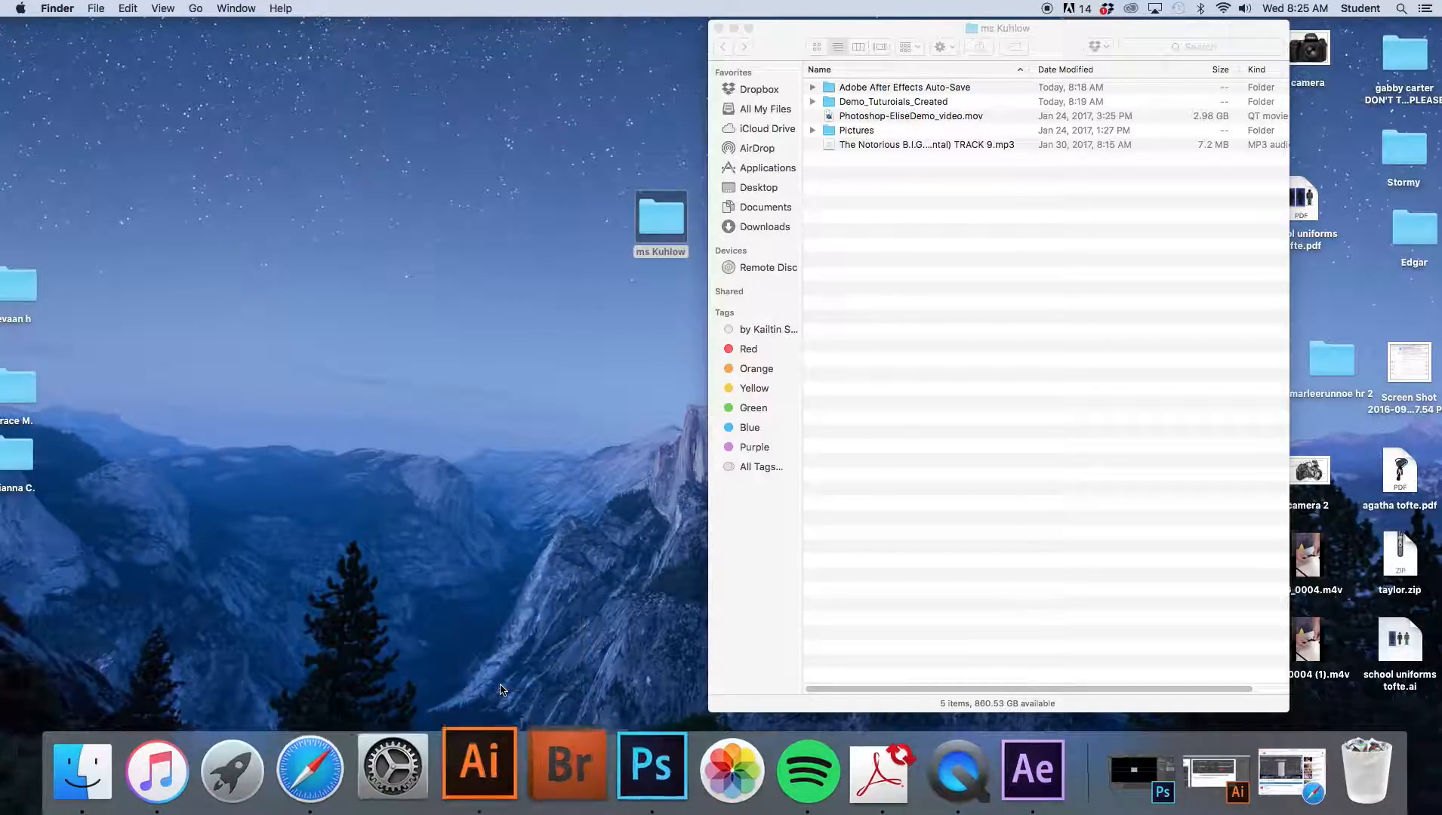
{"action": "left_click", "coordinate": [500, 785]}
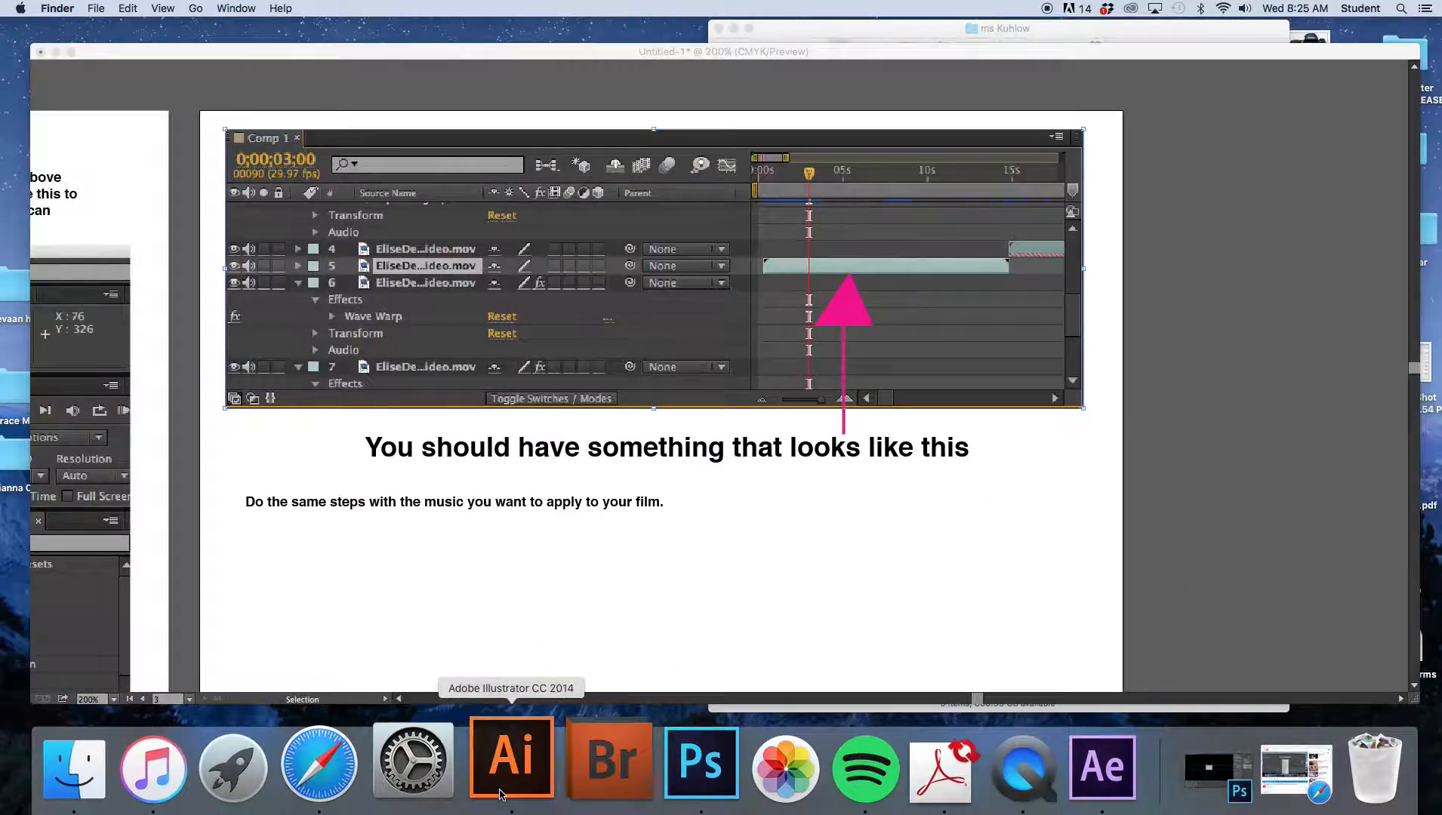
{"action": "right_click", "coordinate": [517, 789]}
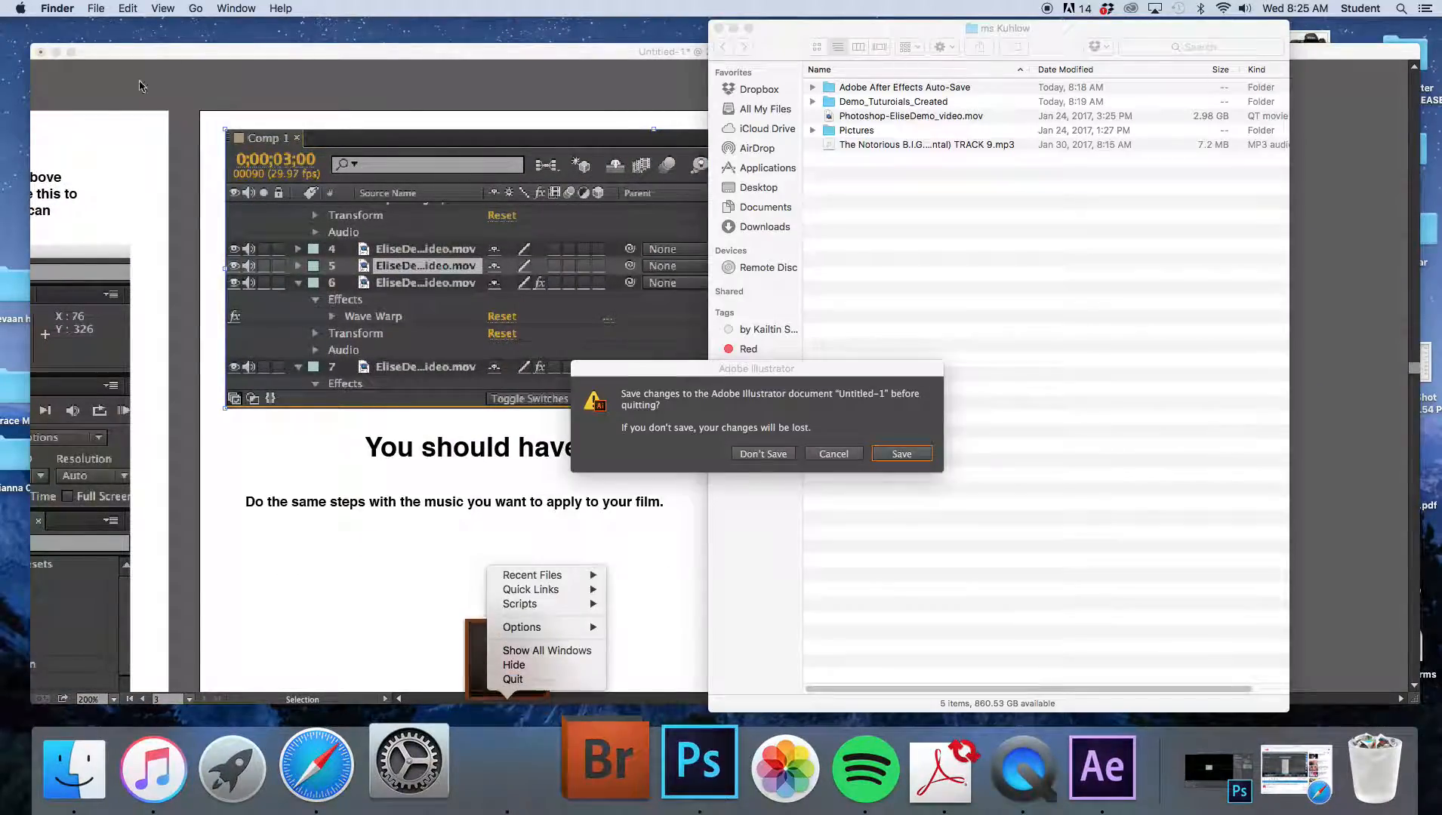
{"action": "left_click", "coordinate": [745, 456]}
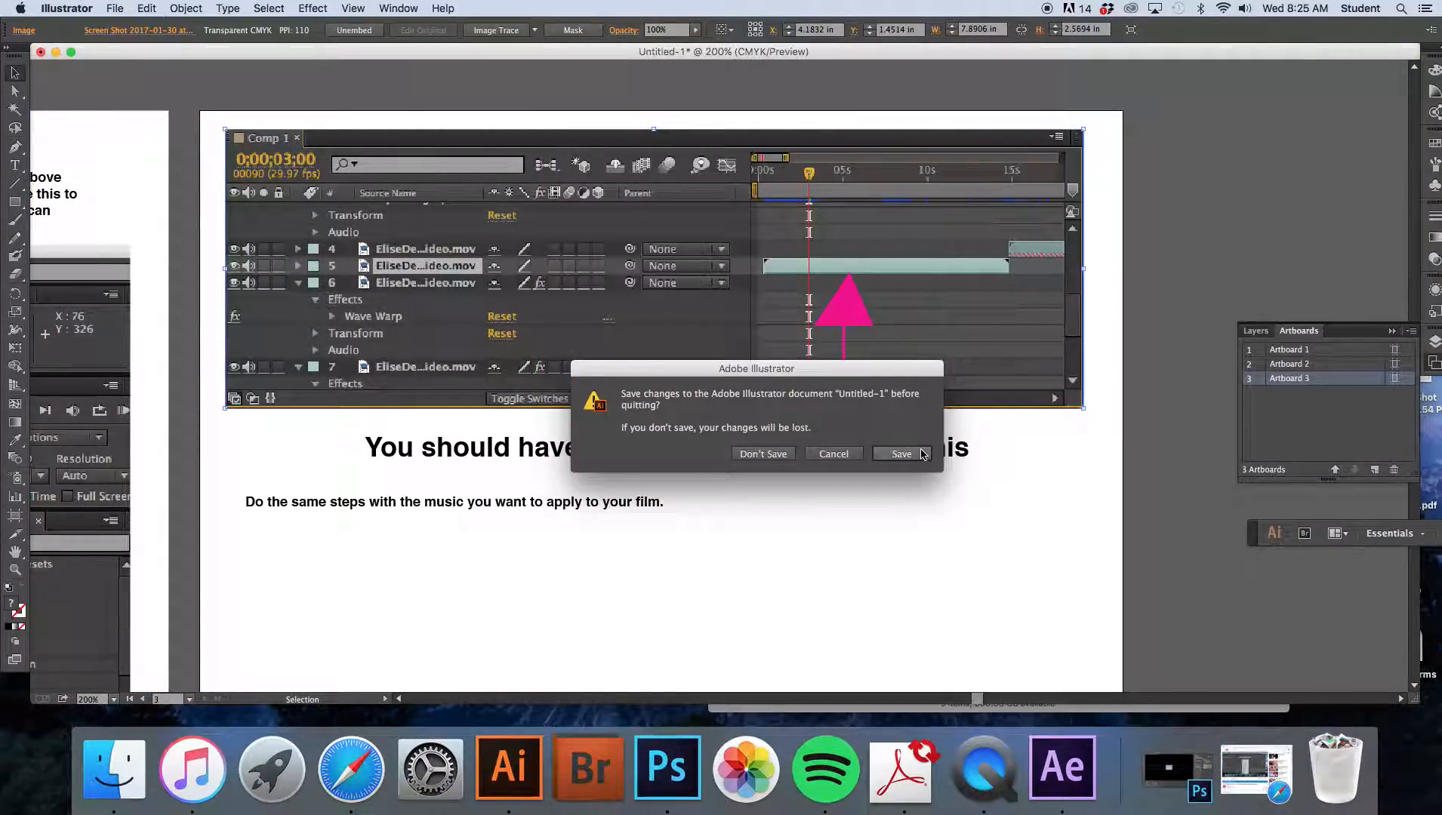
{"action": "left_click", "coordinate": [918, 456]}
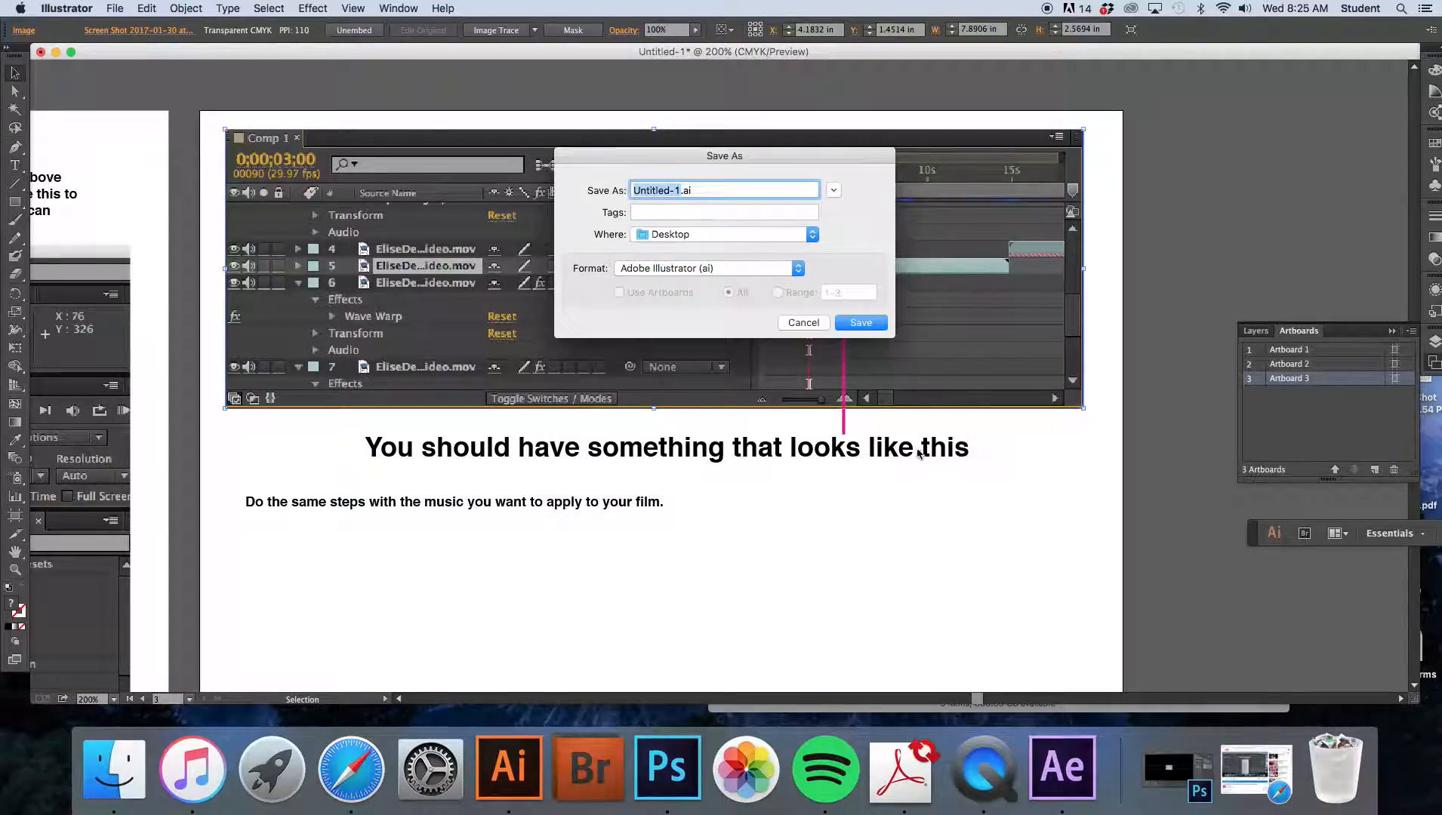
{"action": "left_click", "coordinate": [801, 324]}
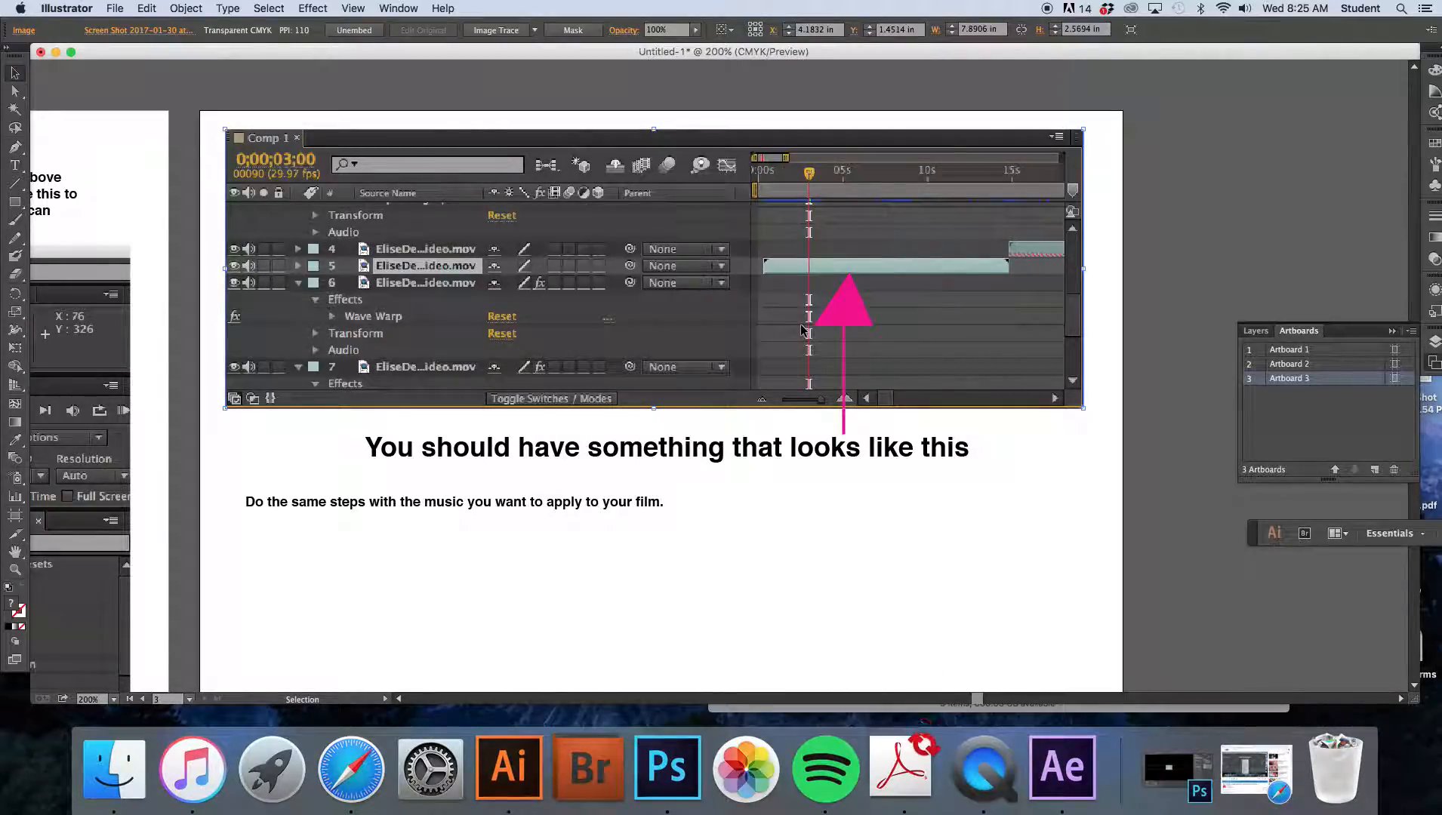
- Close the untitled Illustrator document without saving changes
{"action": "left_click", "coordinate": [41, 52]}
{"action": "left_click", "coordinate": [767, 457]}
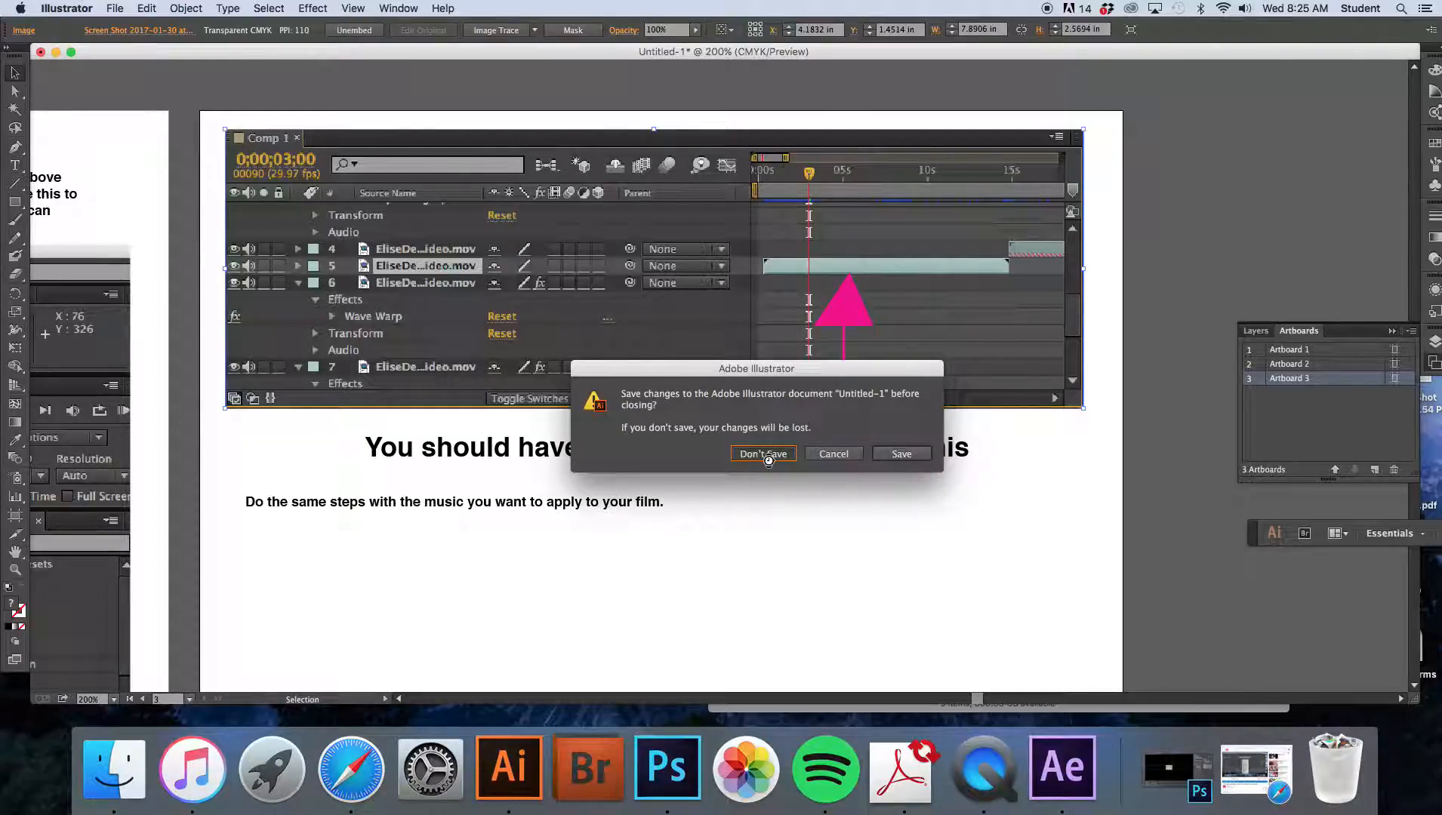
{"action": "left_click", "coordinate": [767, 455]}
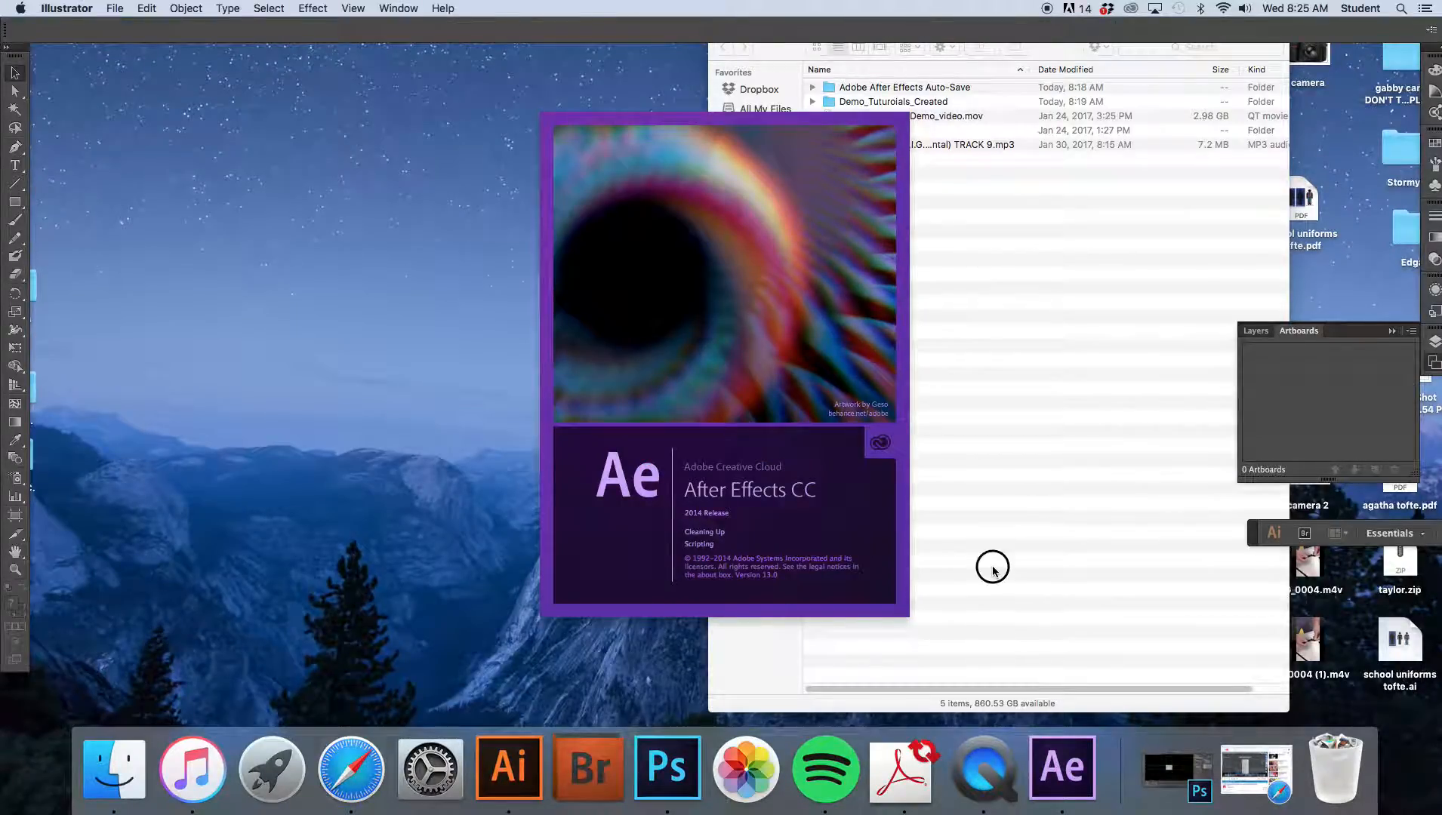
- Dismiss the ray-tracing warning in After Effects and start a new composition
{"action": "left_click", "coordinate": [988, 568]}
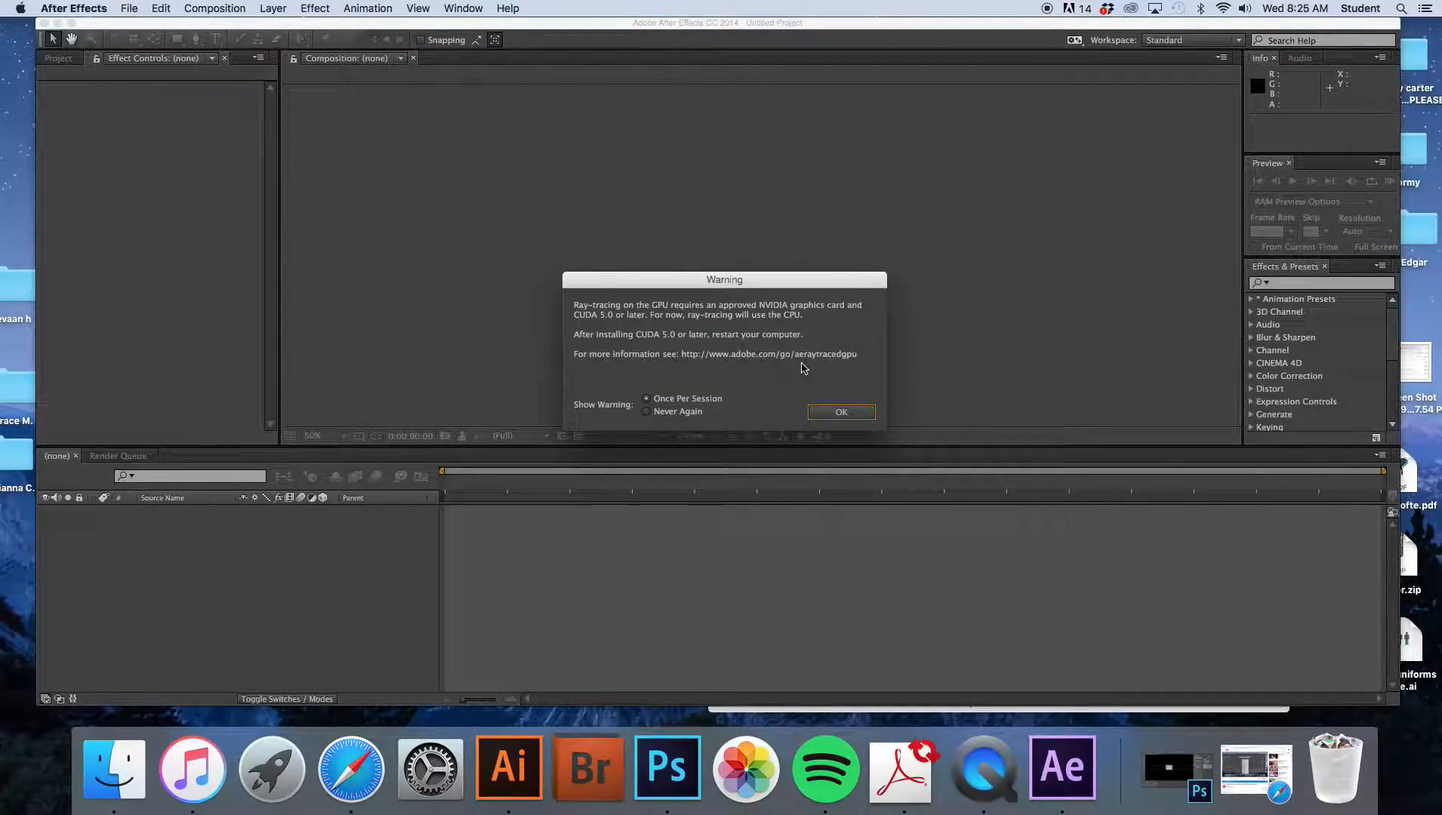
{"action": "left_click", "coordinate": [846, 415]}
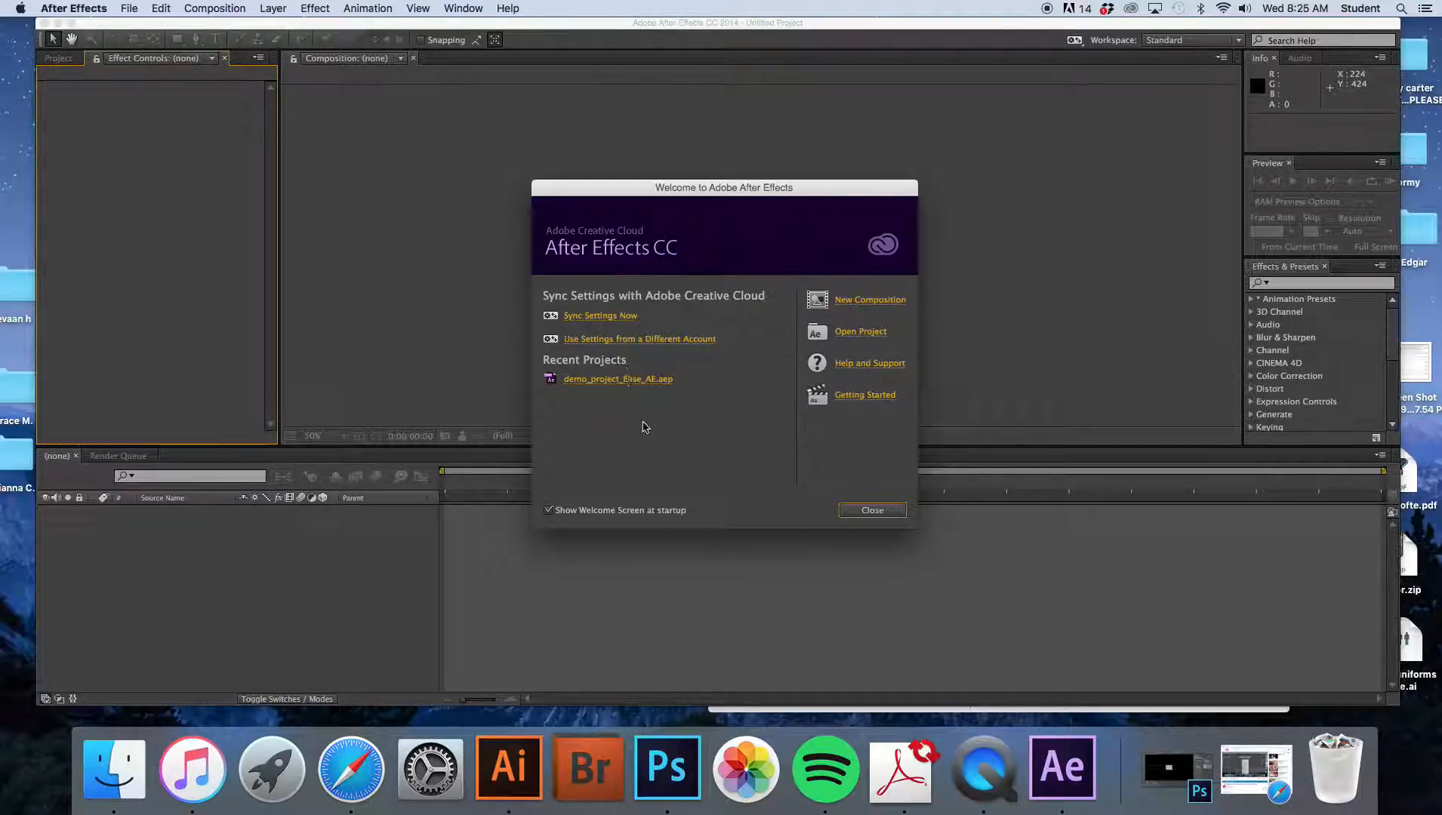
{"action": "left_click", "coordinate": [870, 301]}
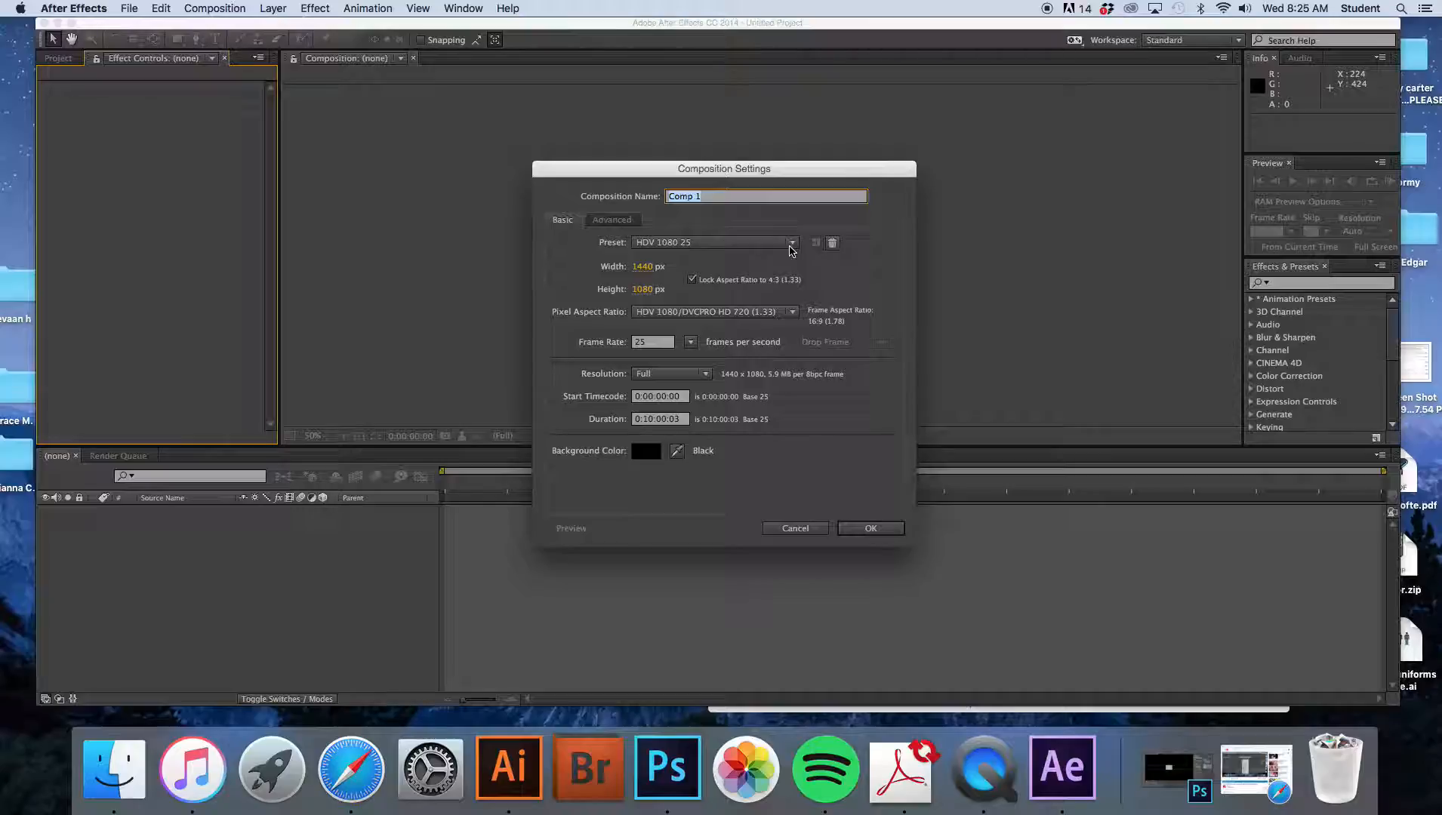
- Switch the composition preset to NTSC DV and back to HDV 1080 25
{"action": "left_click", "coordinate": [790, 245]}
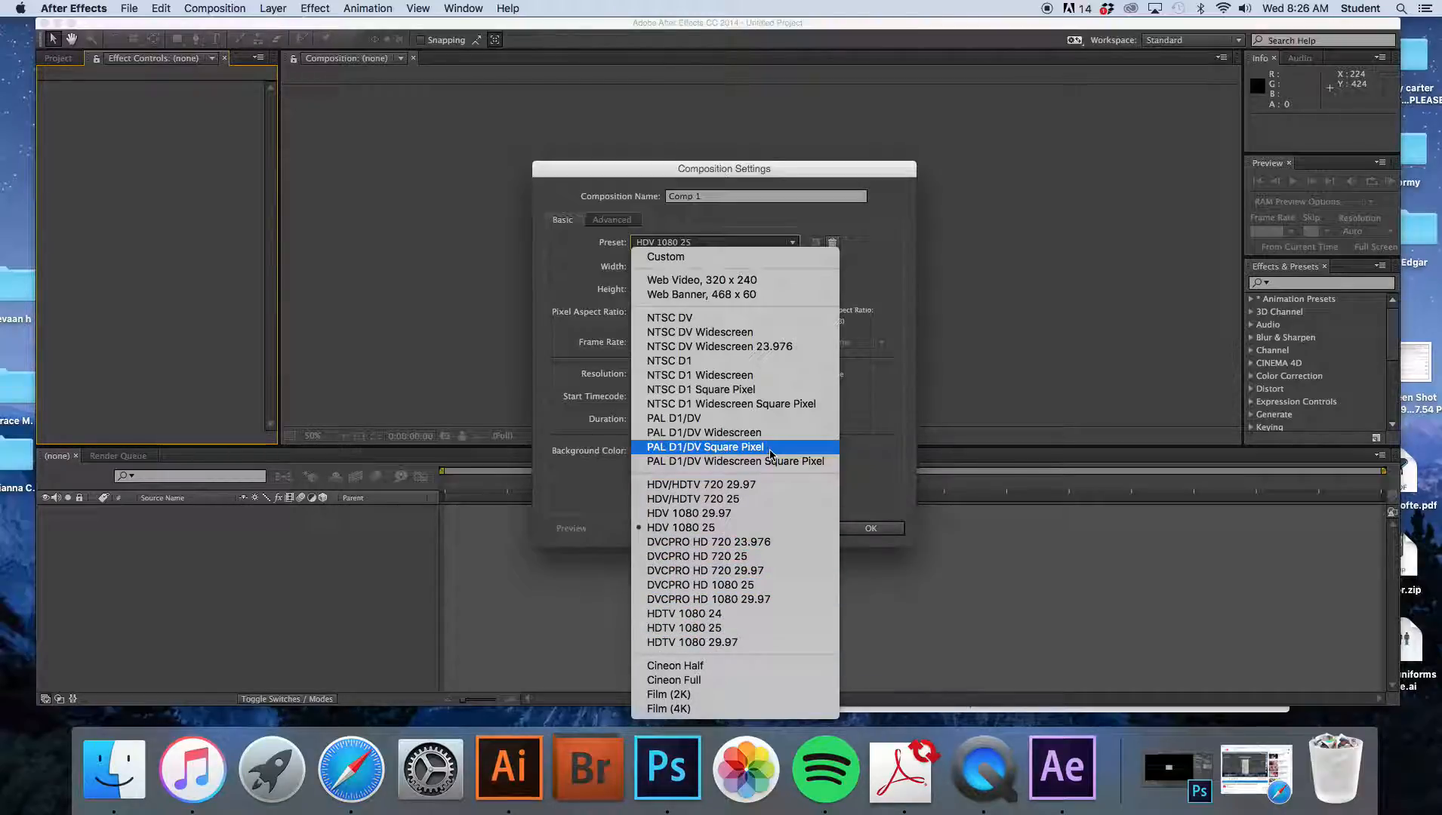
{"action": "left_click", "coordinate": [684, 320]}
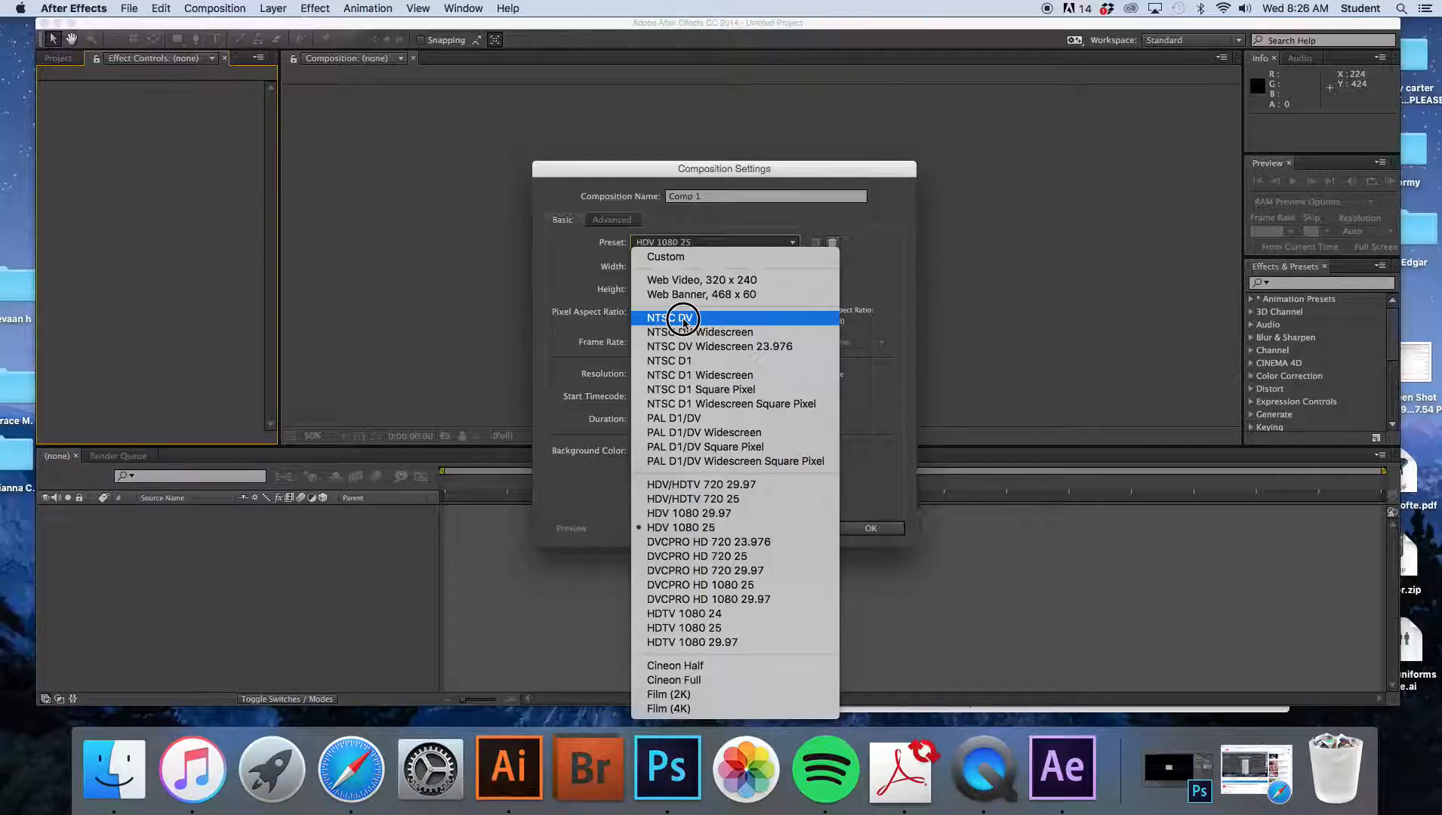
{"action": "left_click", "coordinate": [684, 320]}
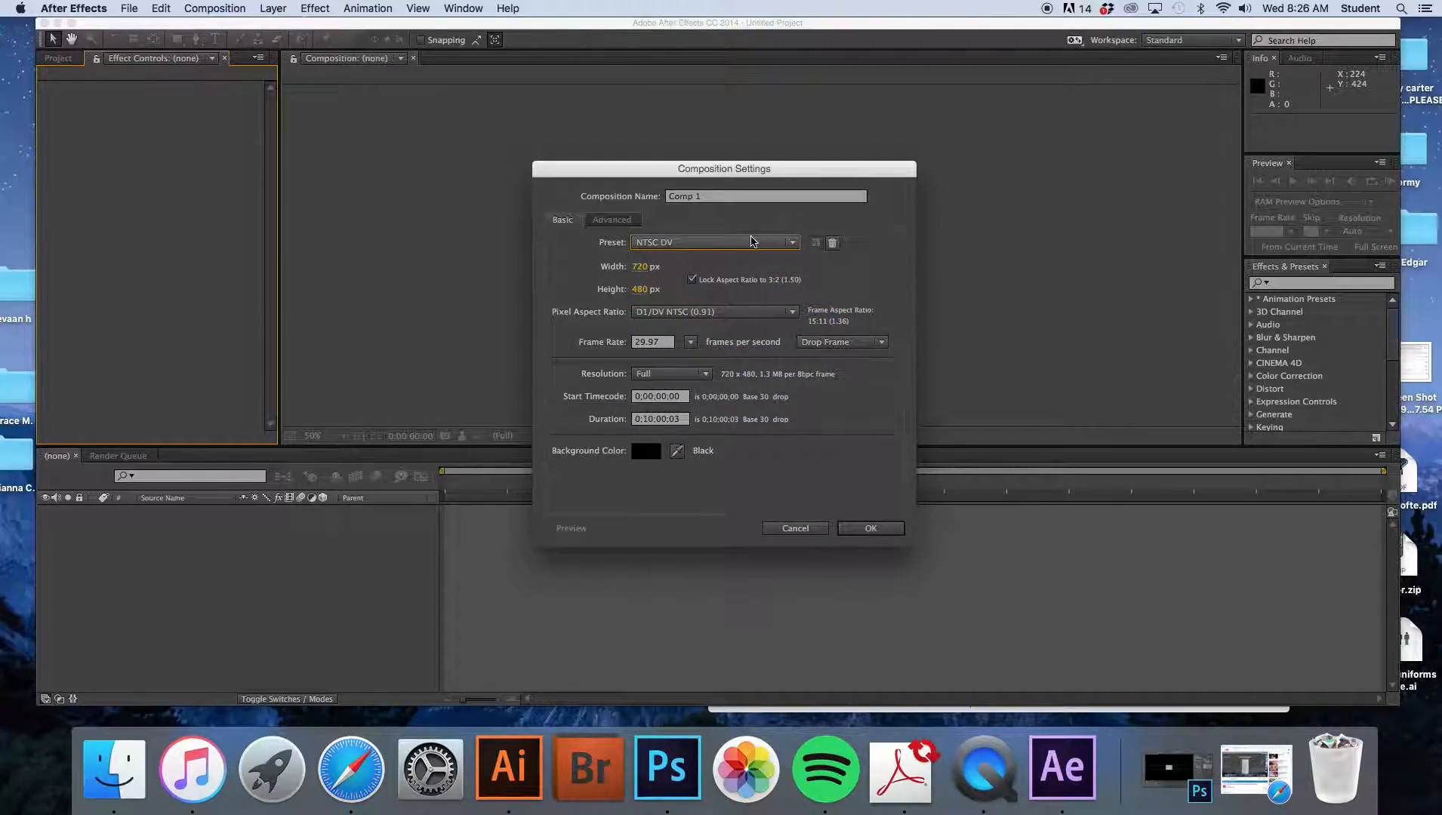
{"action": "left_click", "coordinate": [772, 242]}
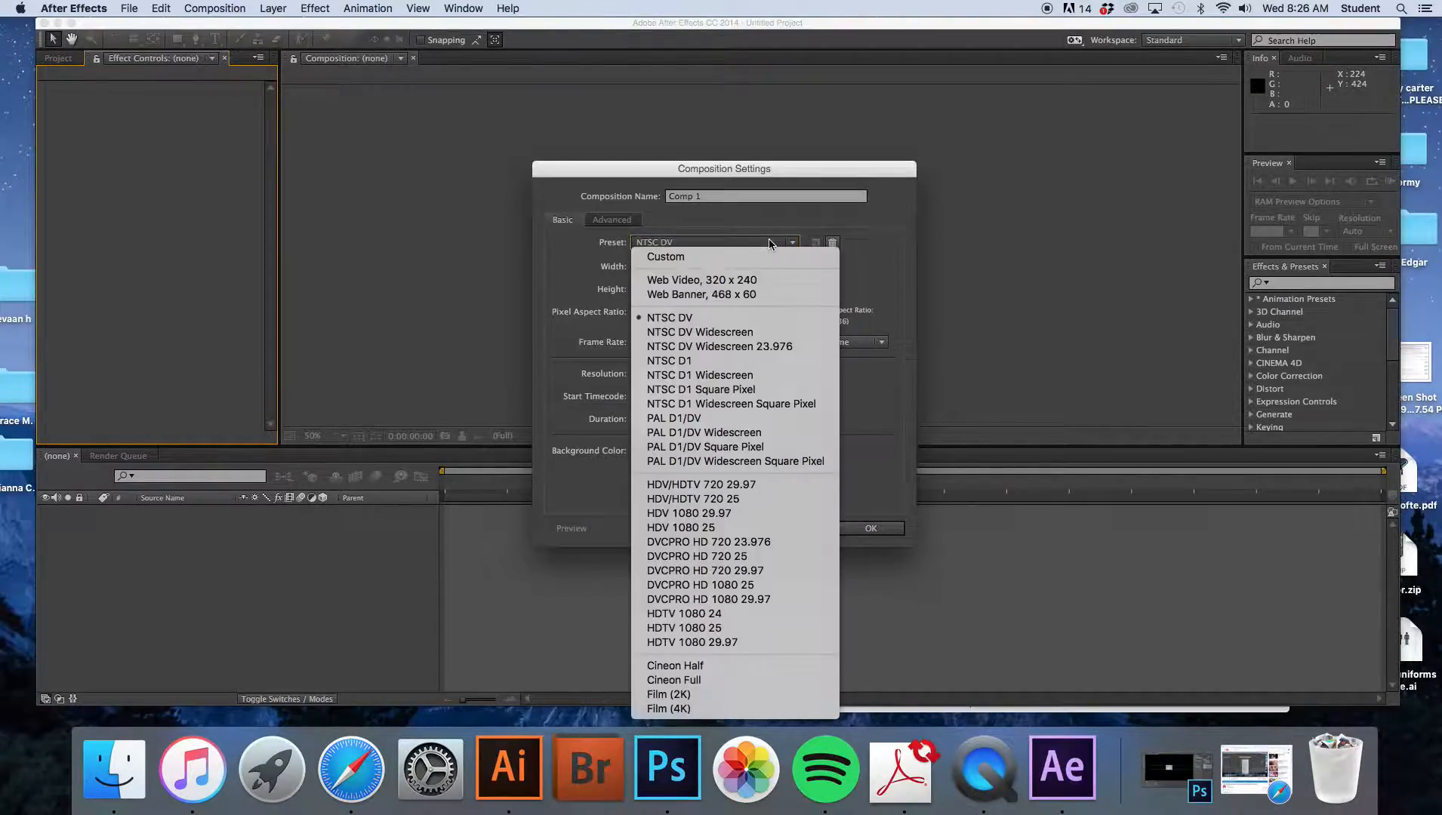
{"action": "left_click", "coordinate": [689, 533]}
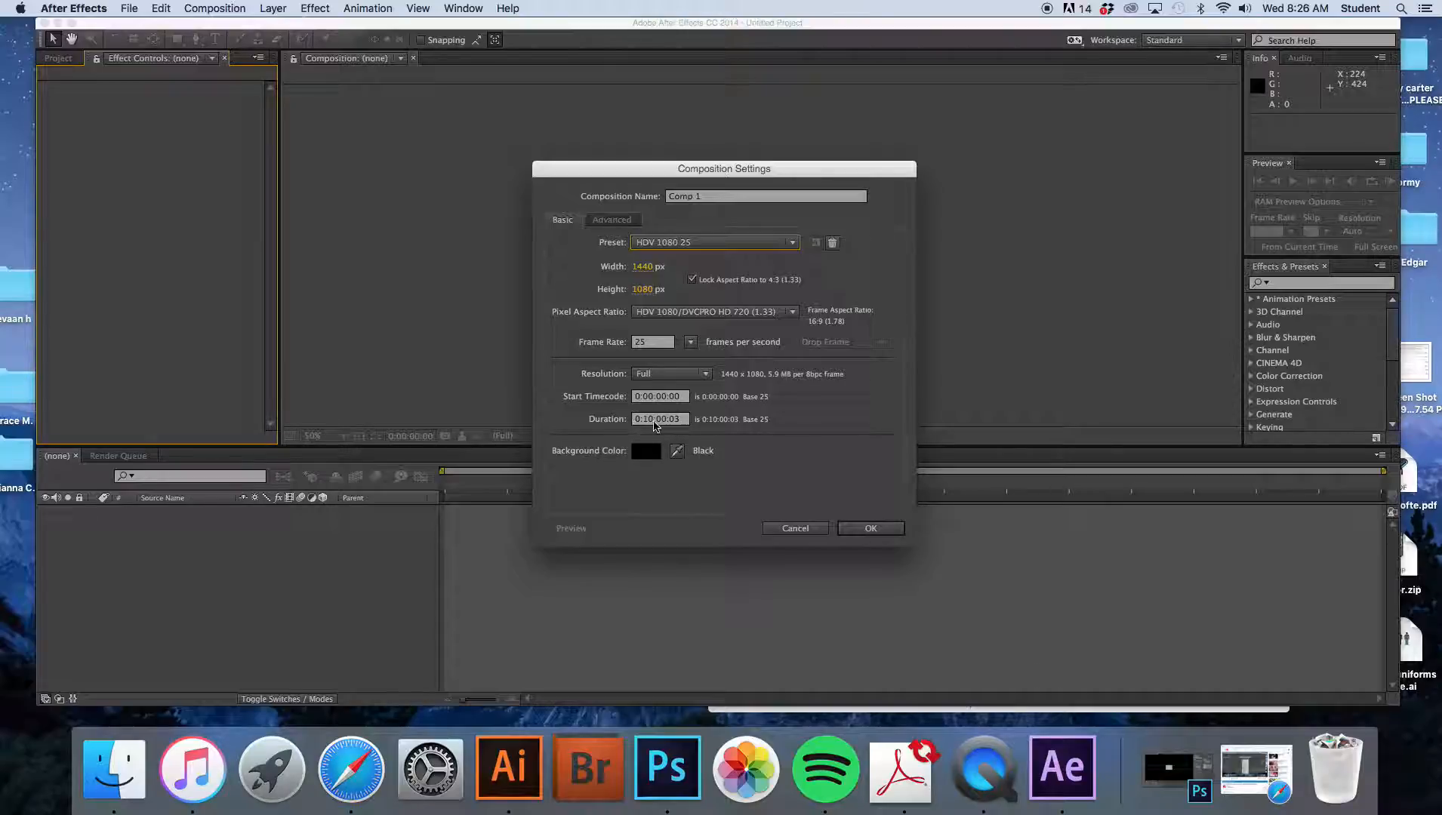
- Set the composition duration to 0:01:00:00 and create the composition
{"action": "double_click", "coordinate": [652, 421]}
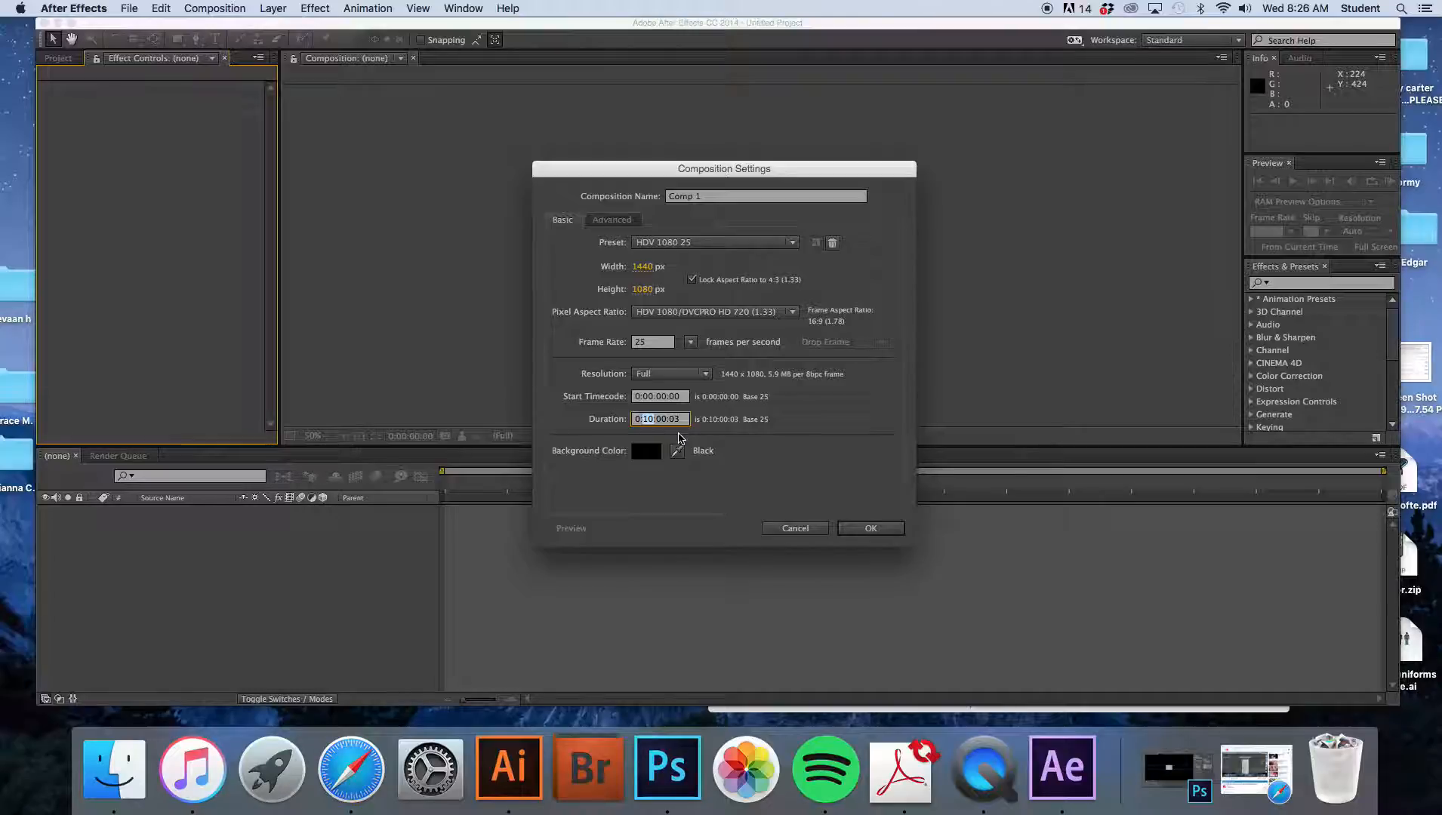
{"action": "type", "text": "1"}
{"action": "left_click", "coordinate": [671, 419]}
{"action": "key", "text": "BackSpace"}
{"action": "type", "text": "0"}
{"action": "left_click", "coordinate": [885, 532]}
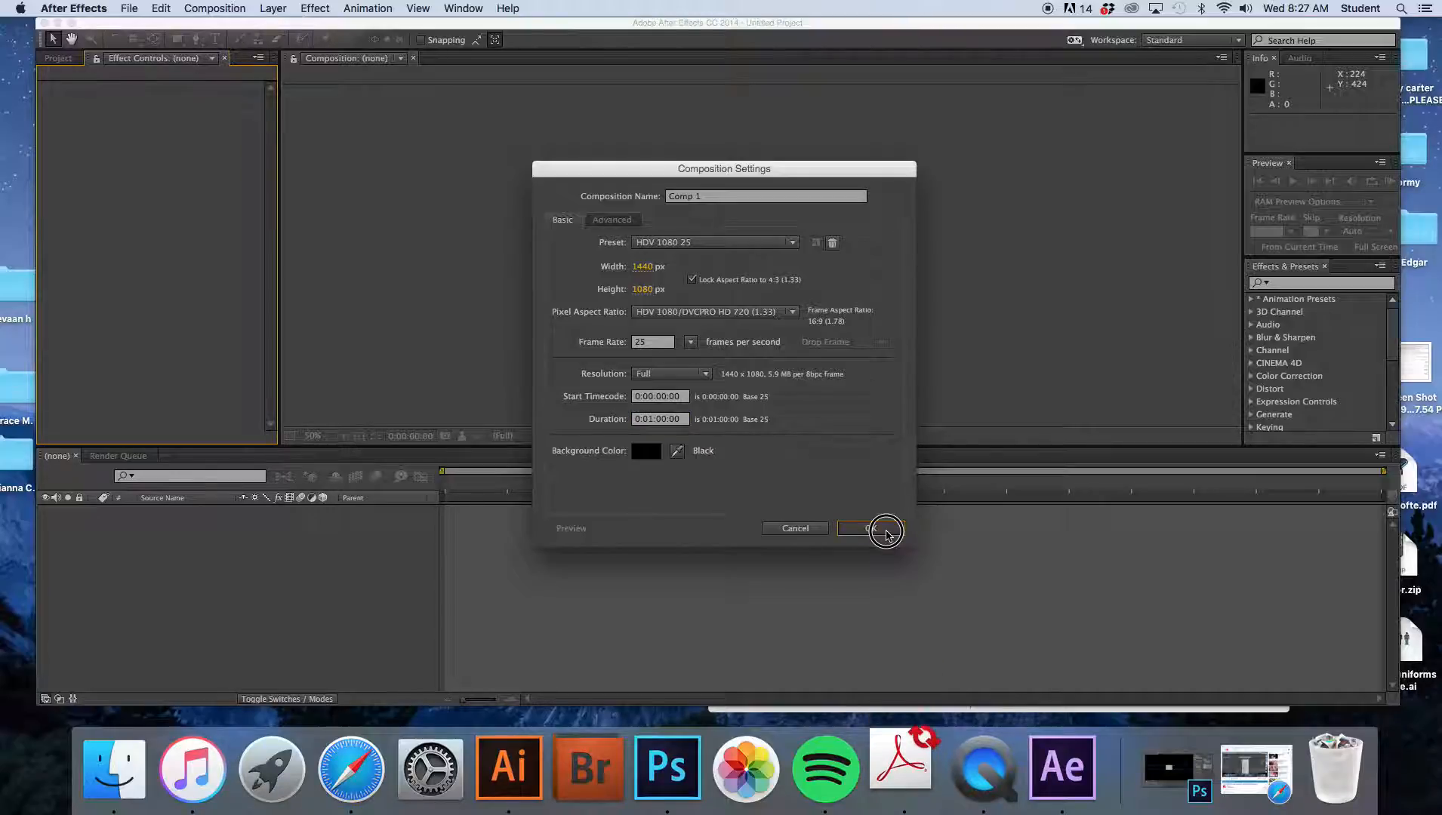
{"action": "left_click", "coordinate": [886, 531]}
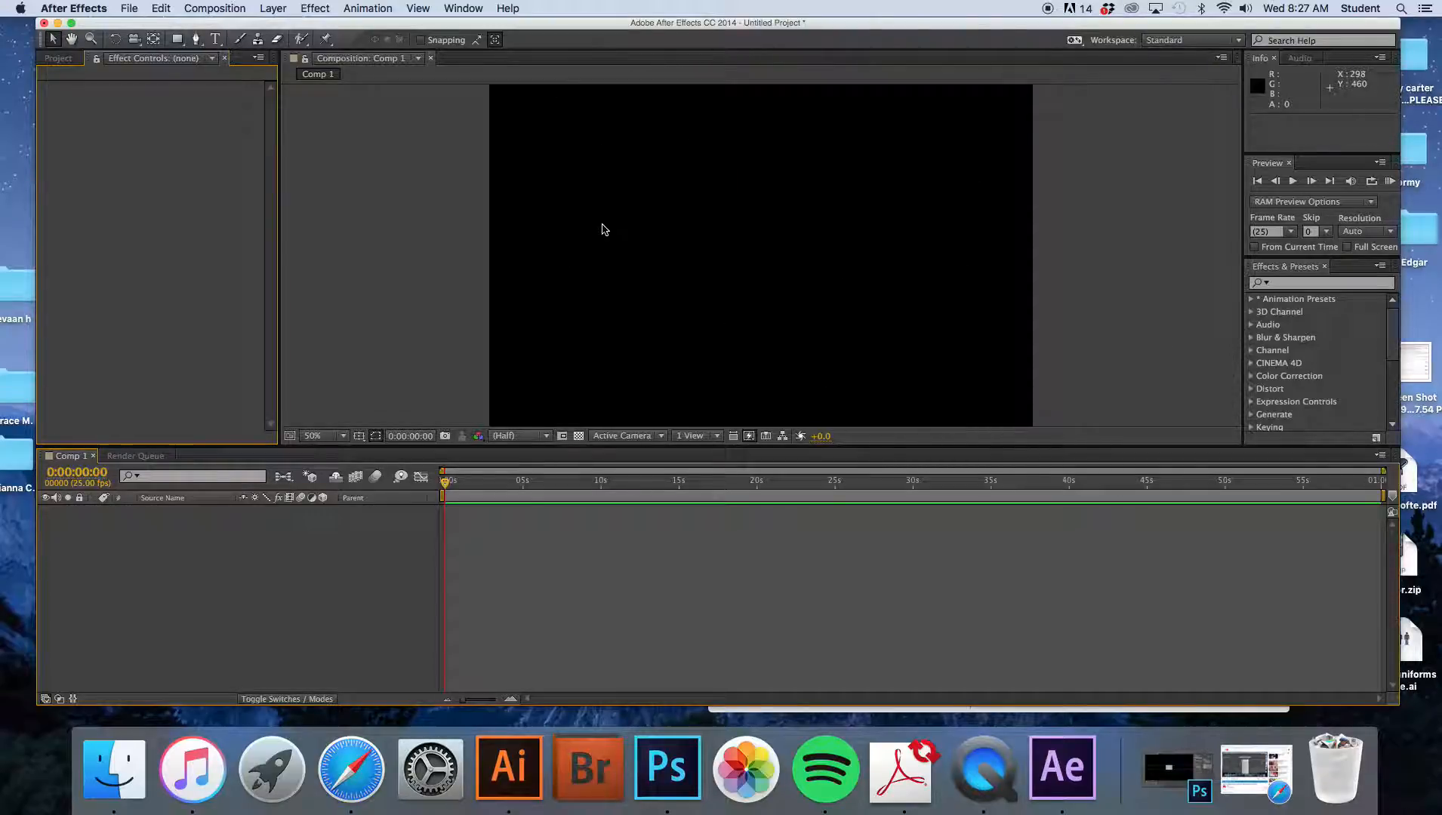
- Import the Photoshop-EliseDemo_video.mov file into the project by bringing it in from the Finder folder
{"action": "key", "text": "comma"}
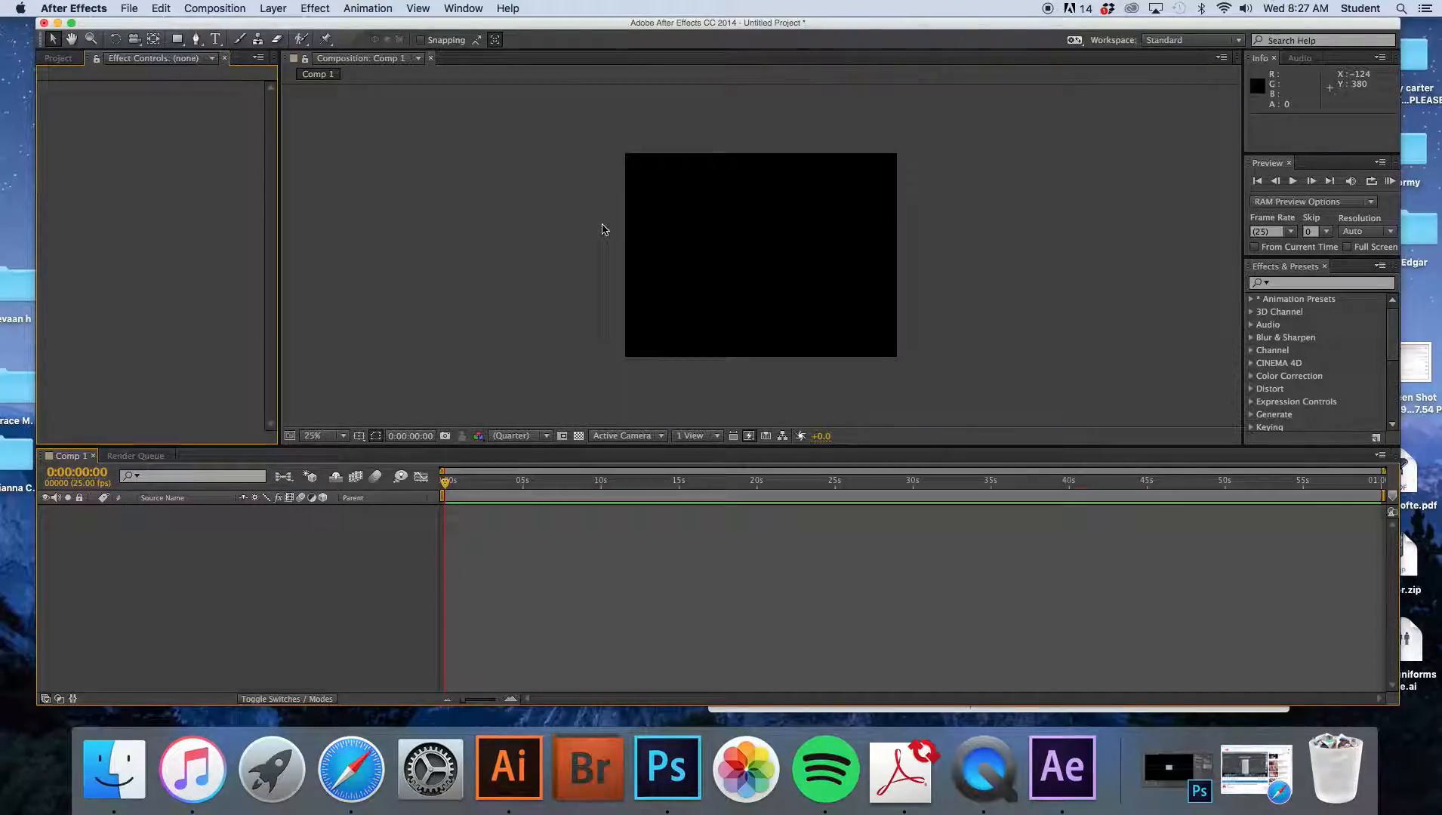
{"action": "left_click", "coordinate": [58, 61]}
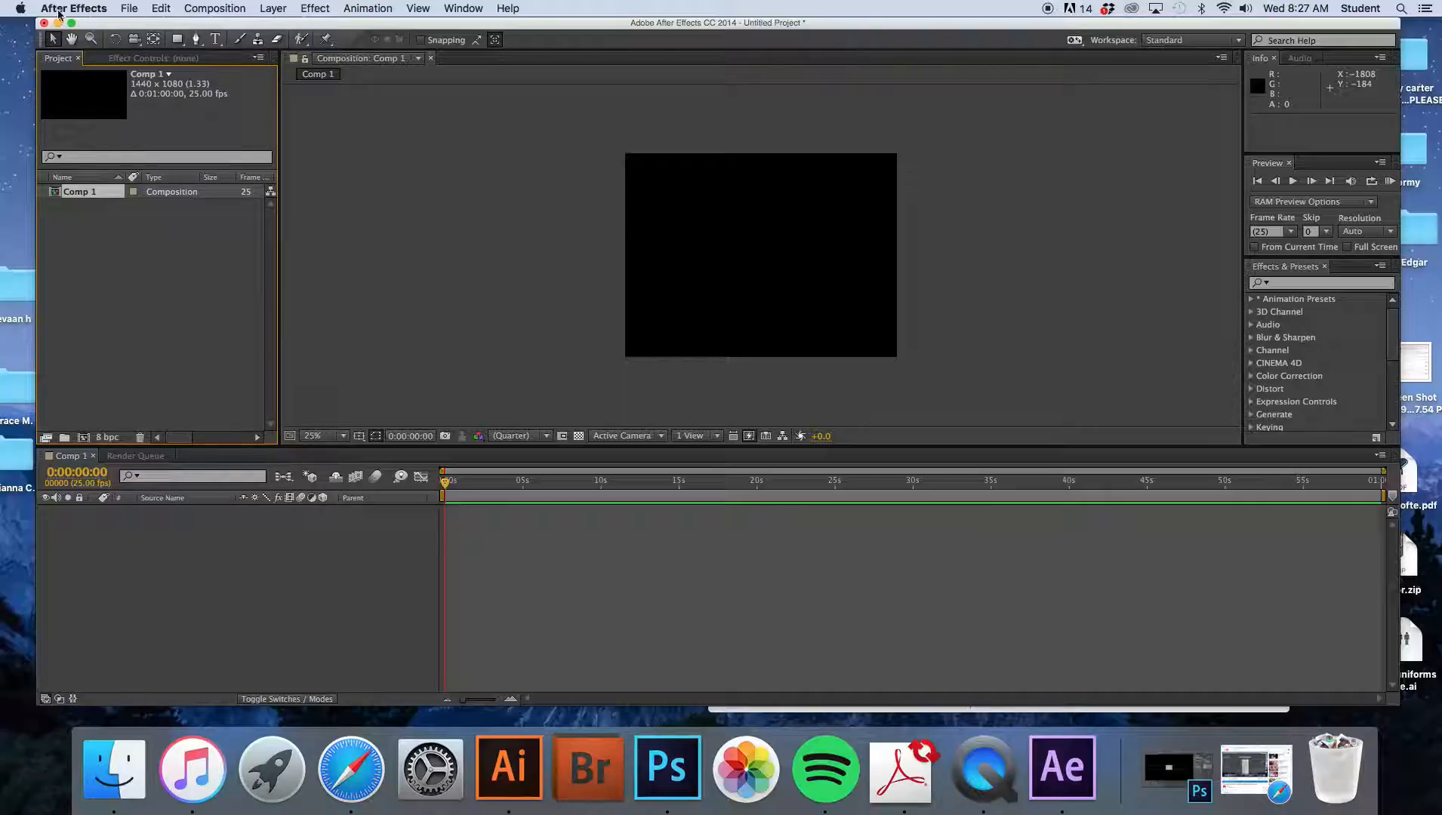
{"action": "left_click", "coordinate": [131, 7]}
{"action": "mouse_move", "coordinate": [176, 188]}
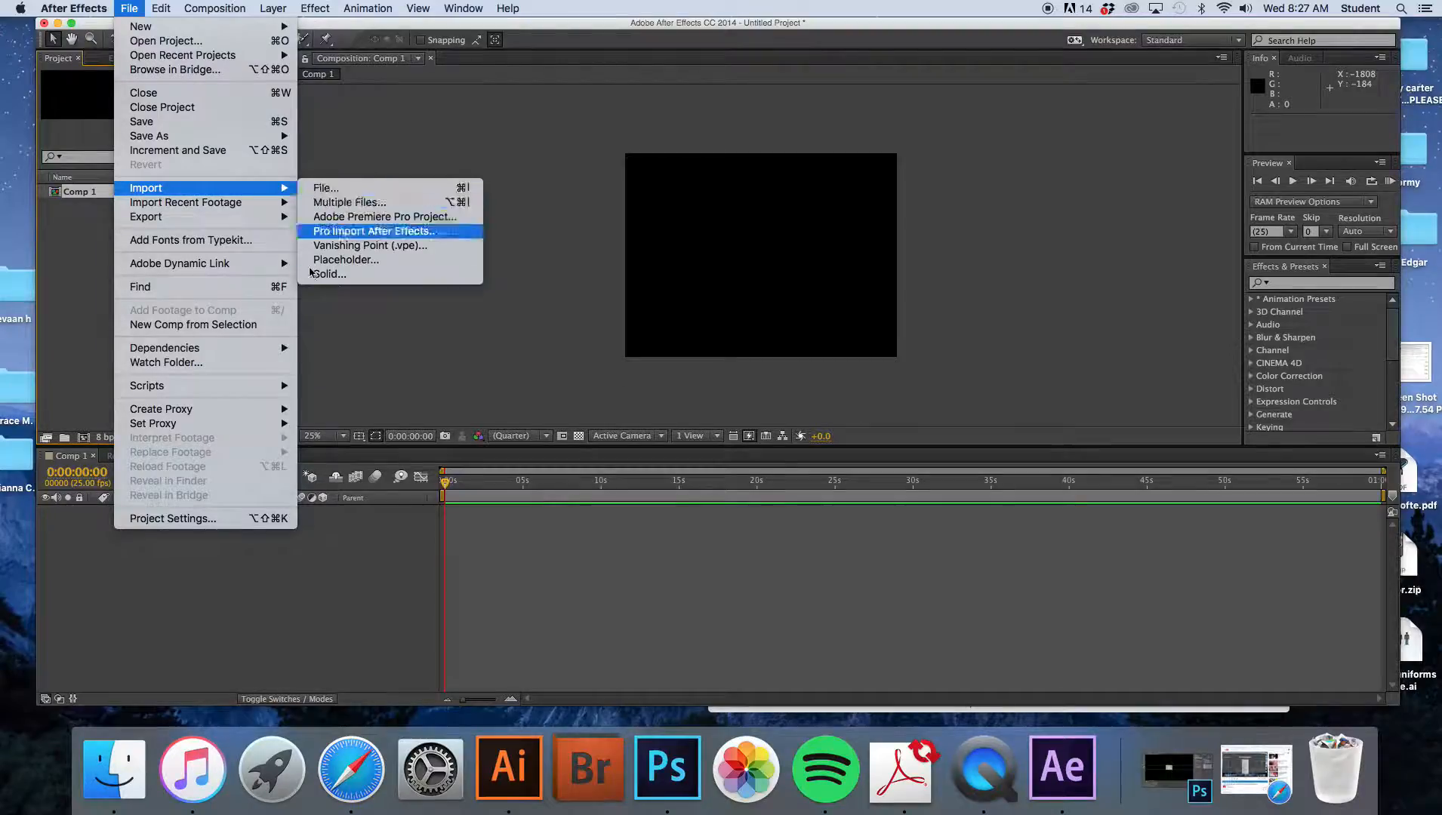
{"action": "left_click", "coordinate": [199, 654]}
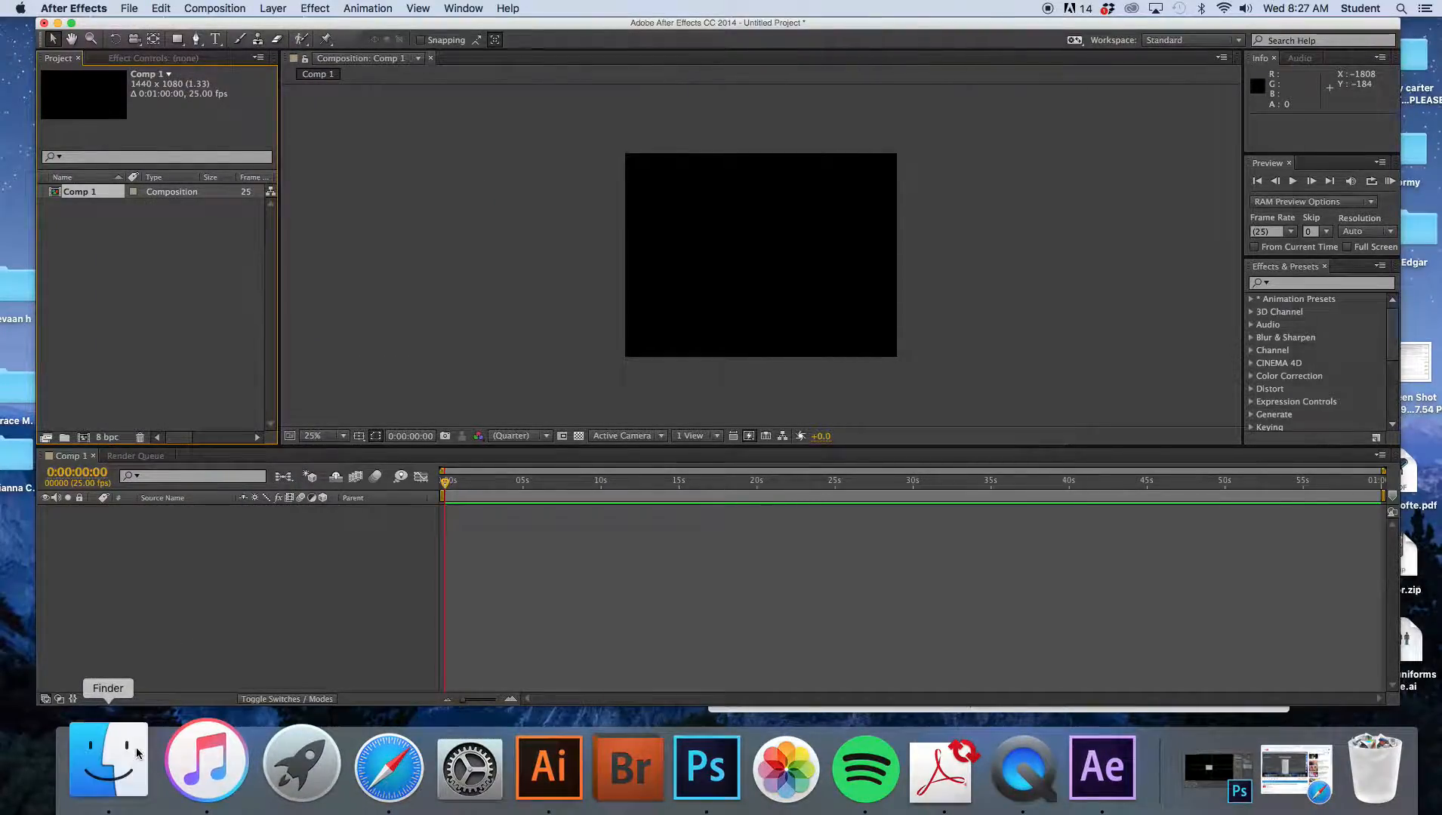
{"action": "left_click", "coordinate": [113, 751]}
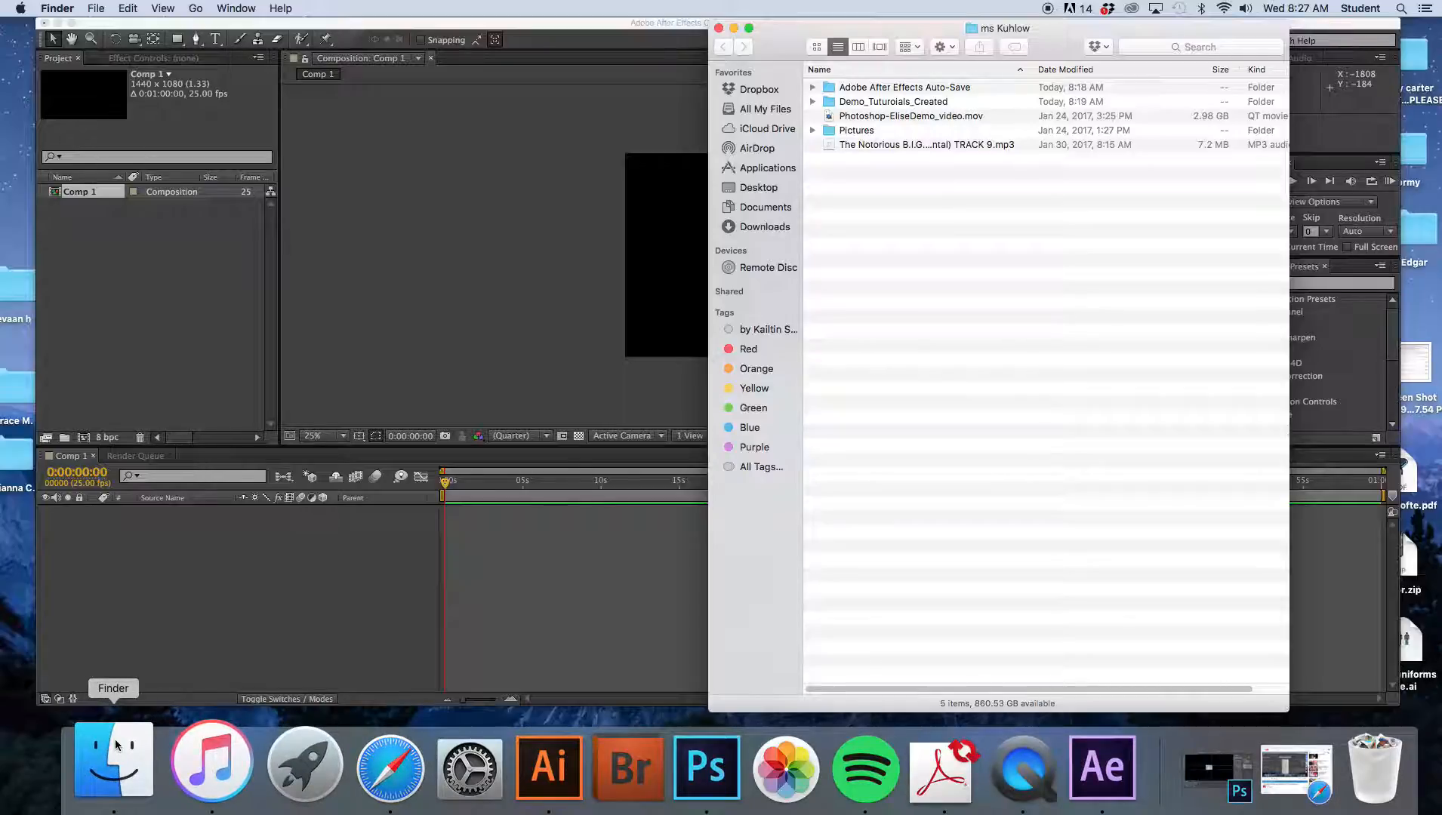
{"action": "left_click", "coordinate": [877, 115]}
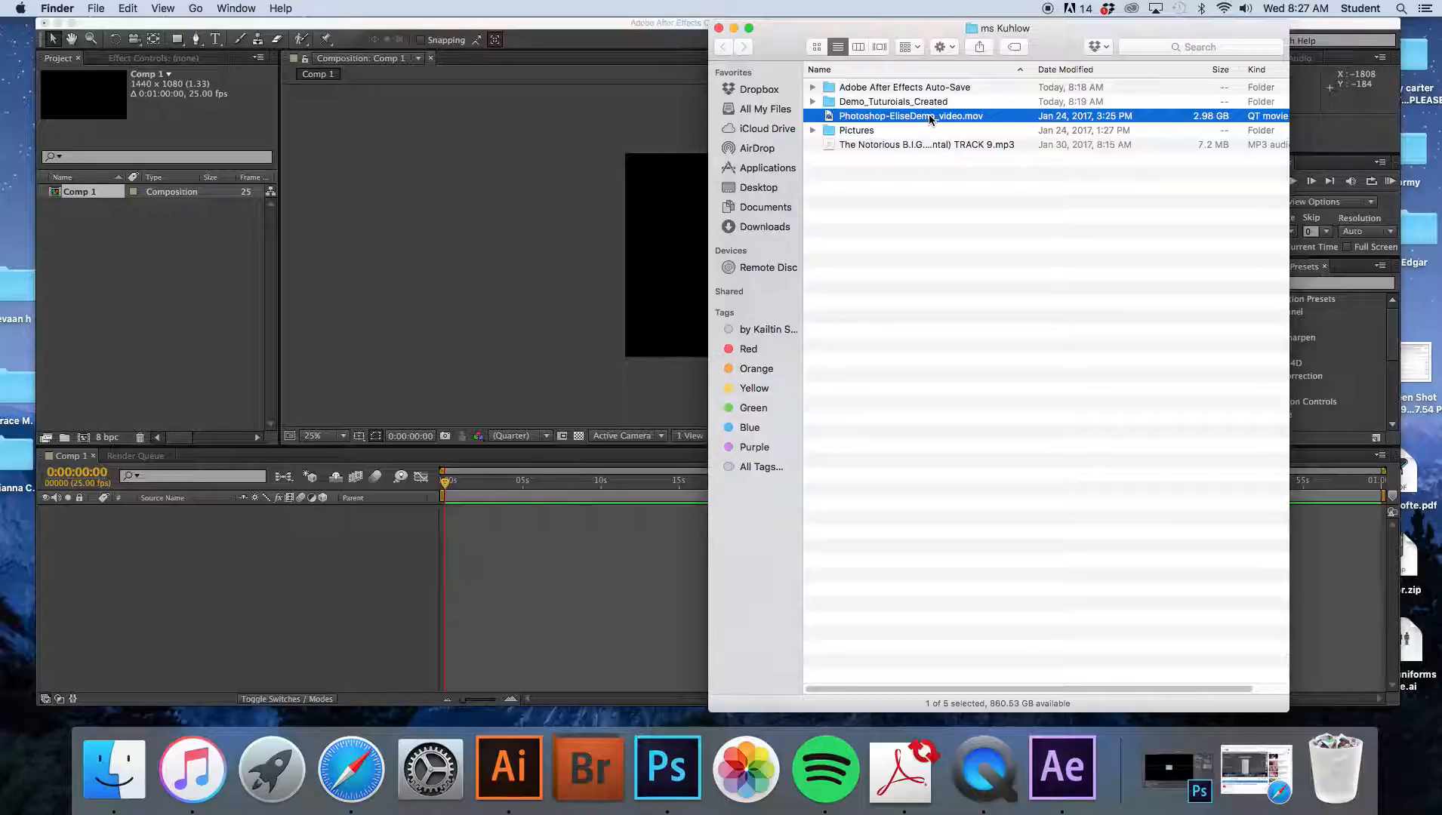
{"action": "left_click_drag", "start_coordinate": [933, 121], "coordinate": [177, 231]}
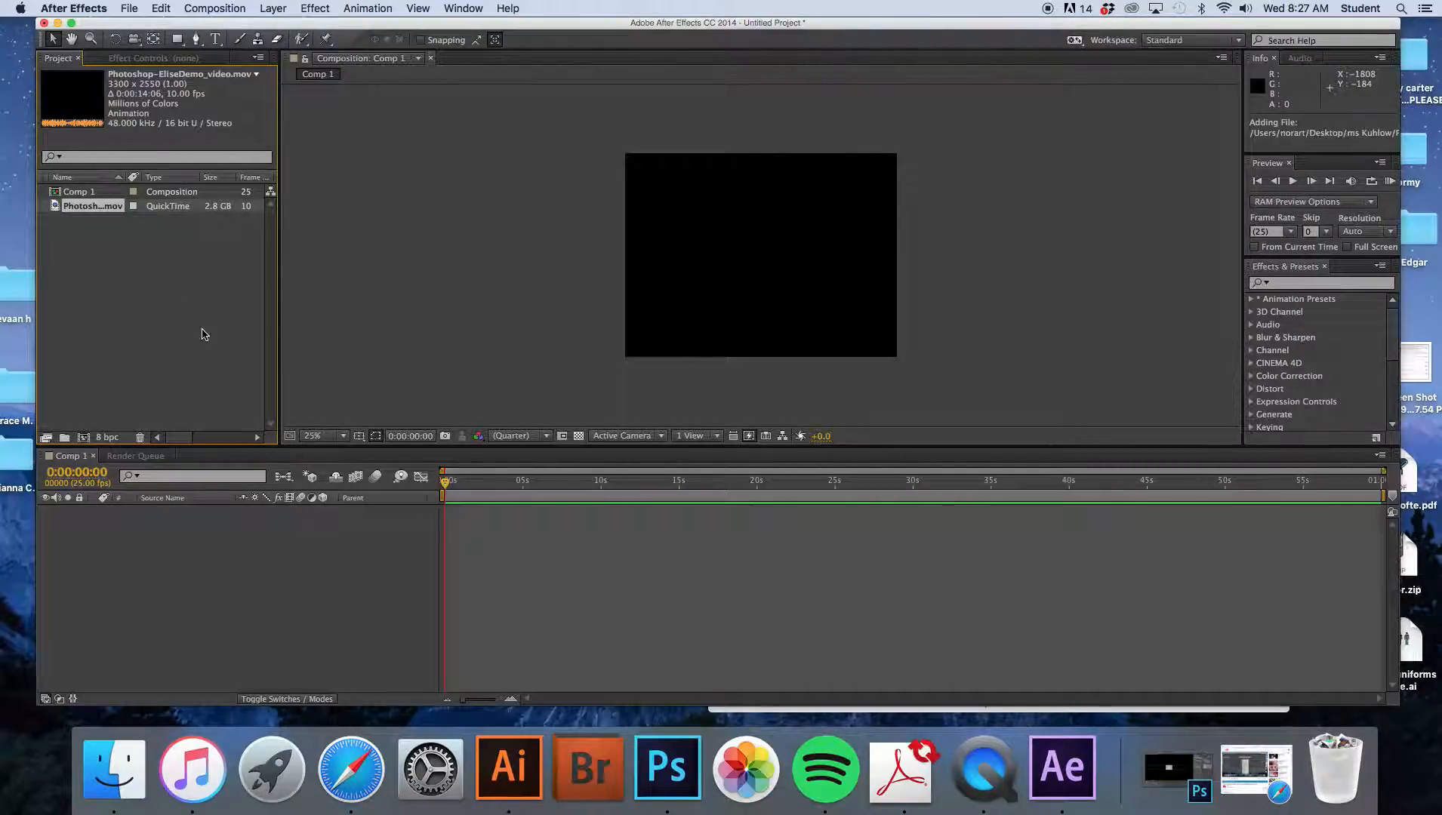
- Import The Notorious B.I.G. TRACK 9.mp3 music file from the same Finder folder into the project
{"action": "right_click", "coordinate": [114, 766]}
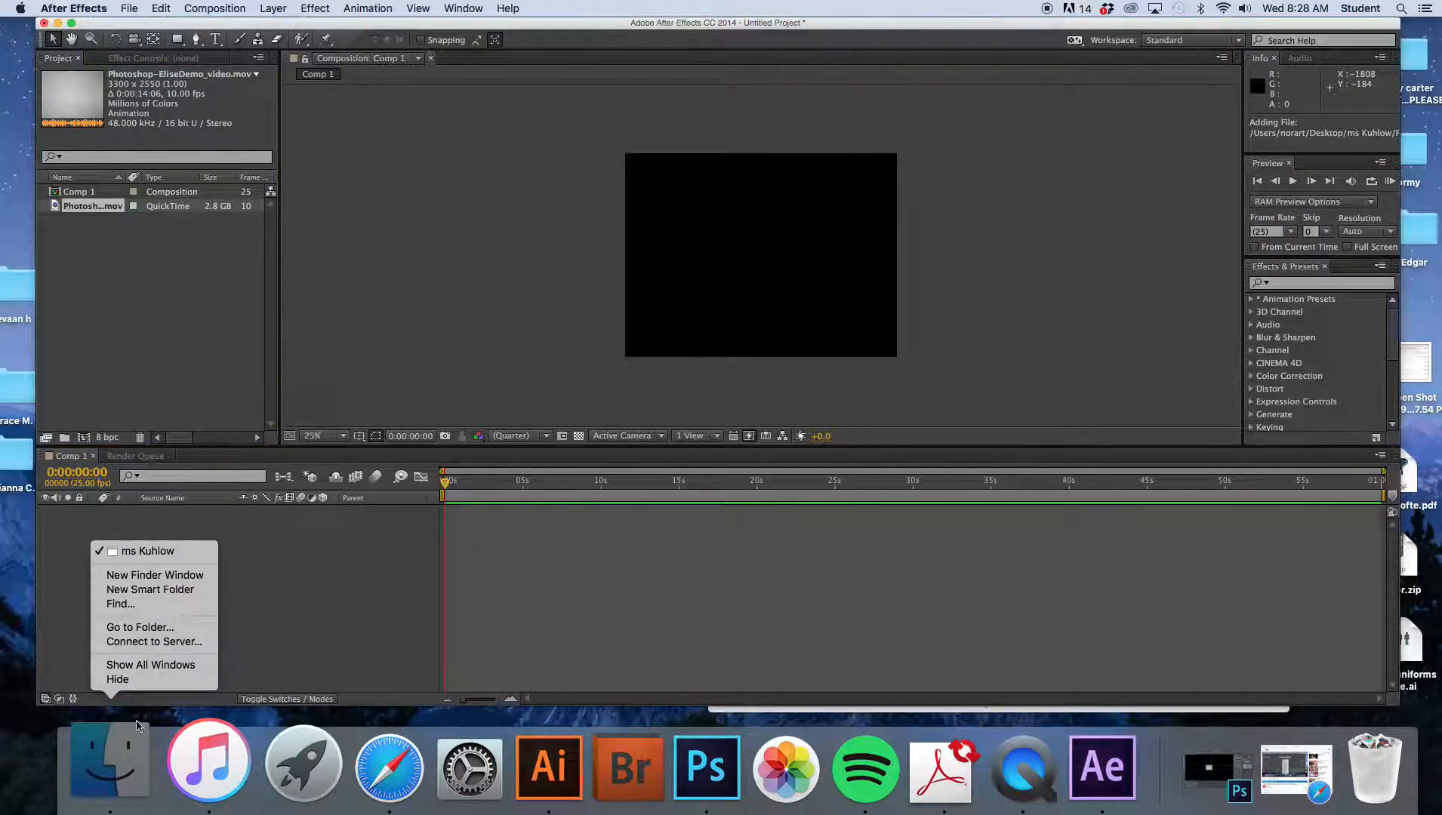
{"action": "left_click", "coordinate": [123, 744]}
{"action": "left_click", "coordinate": [123, 744]}
{"action": "left_click_drag", "start_coordinate": [906, 145], "coordinate": [173, 231]}
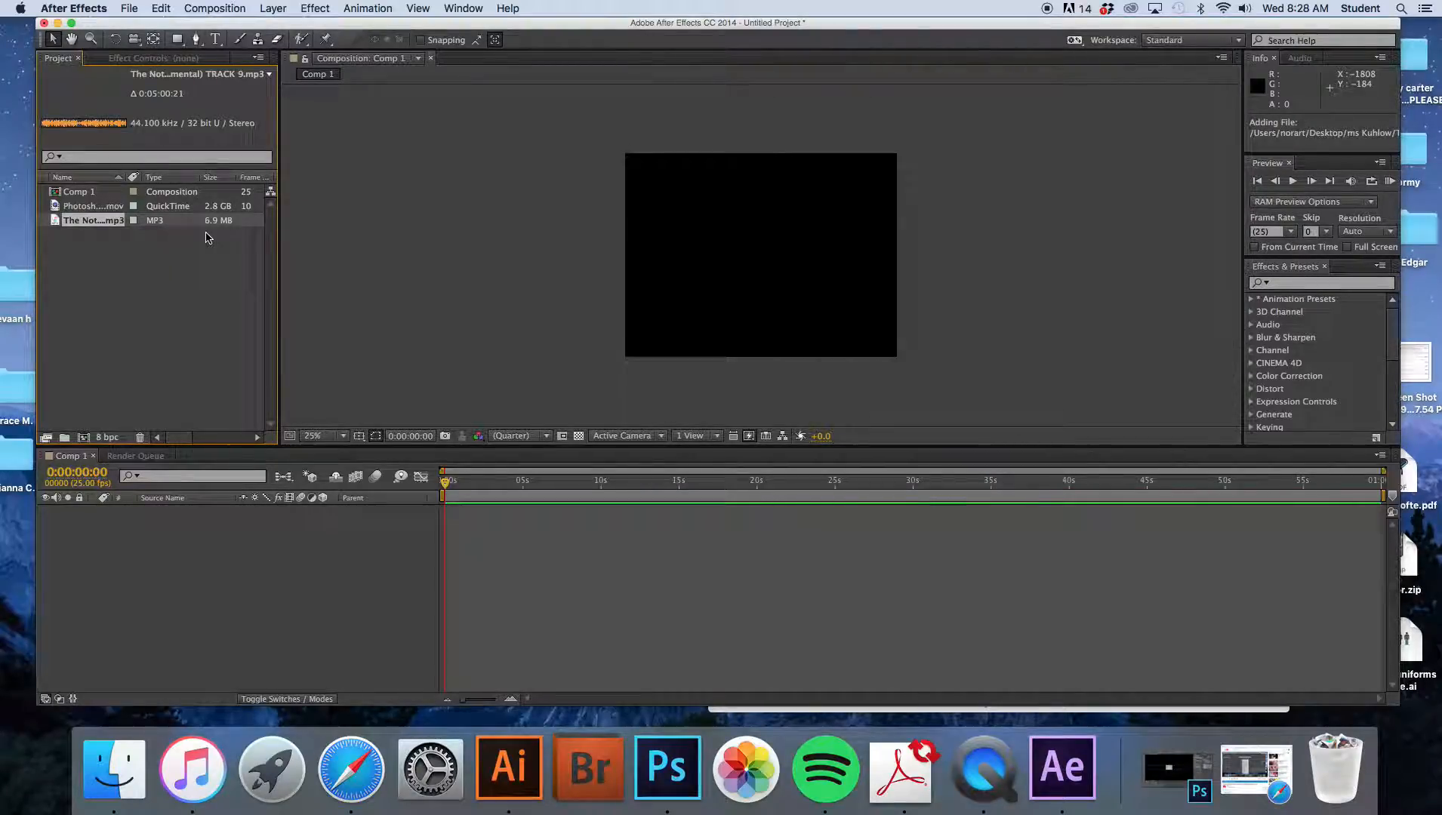
- Add the MP3 track to the Comp 1 timeline as a layer
{"action": "left_click", "coordinate": [77, 209]}
{"action": "left_click_drag", "start_coordinate": [83, 220], "coordinate": [507, 514]}
{"action": "left_click", "coordinate": [491, 517]}
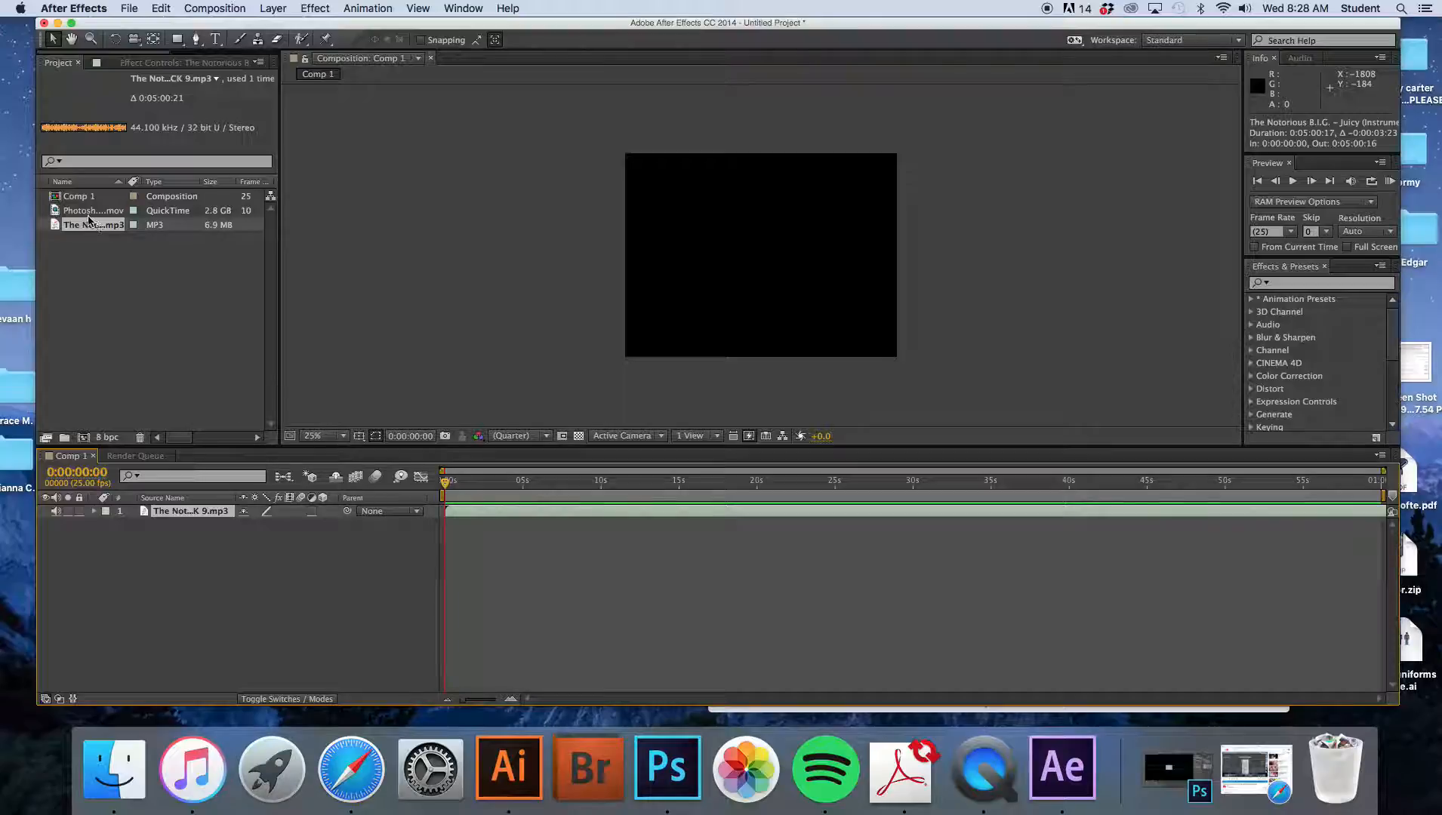
- Add the video to the Comp 1 timeline and move its layer to start at the beginning
{"action": "left_click_drag", "start_coordinate": [89, 215], "coordinate": [484, 539]}
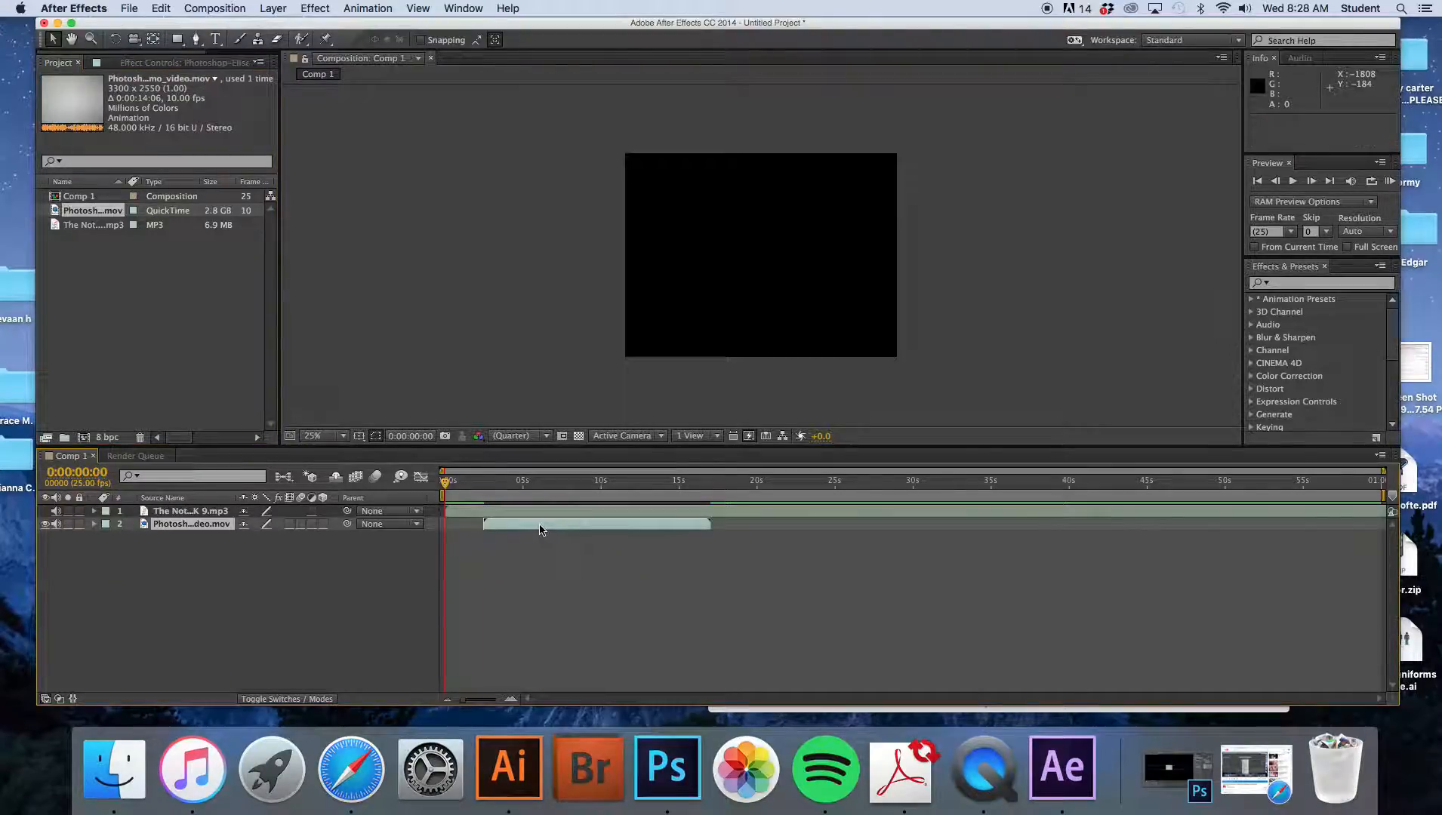
{"action": "left_click_drag", "start_coordinate": [614, 530], "coordinate": [575, 530]}
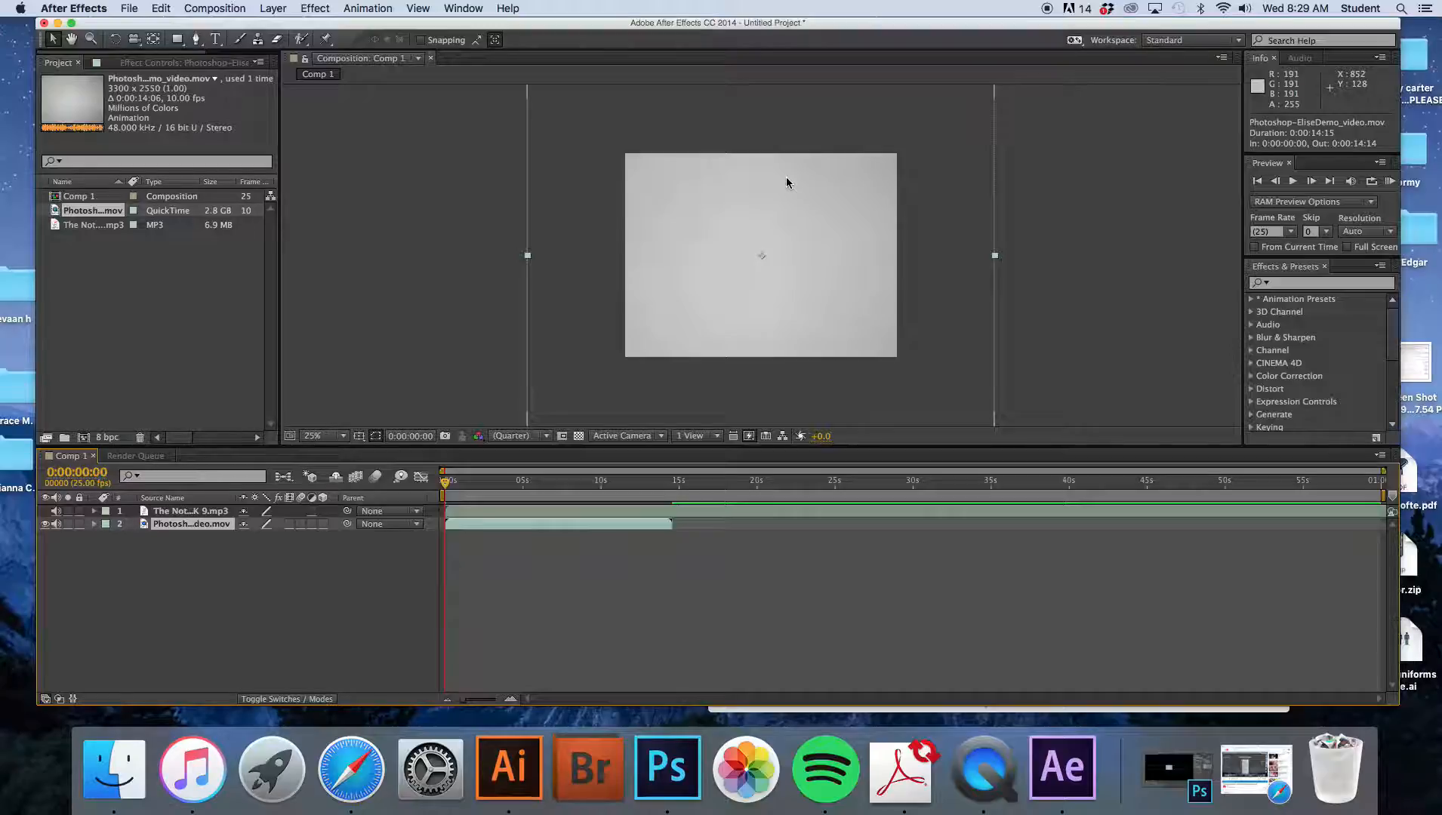
- Scale the video layer down to fit the composition frame, about 58% by 43%
{"action": "key", "text": "comma"}
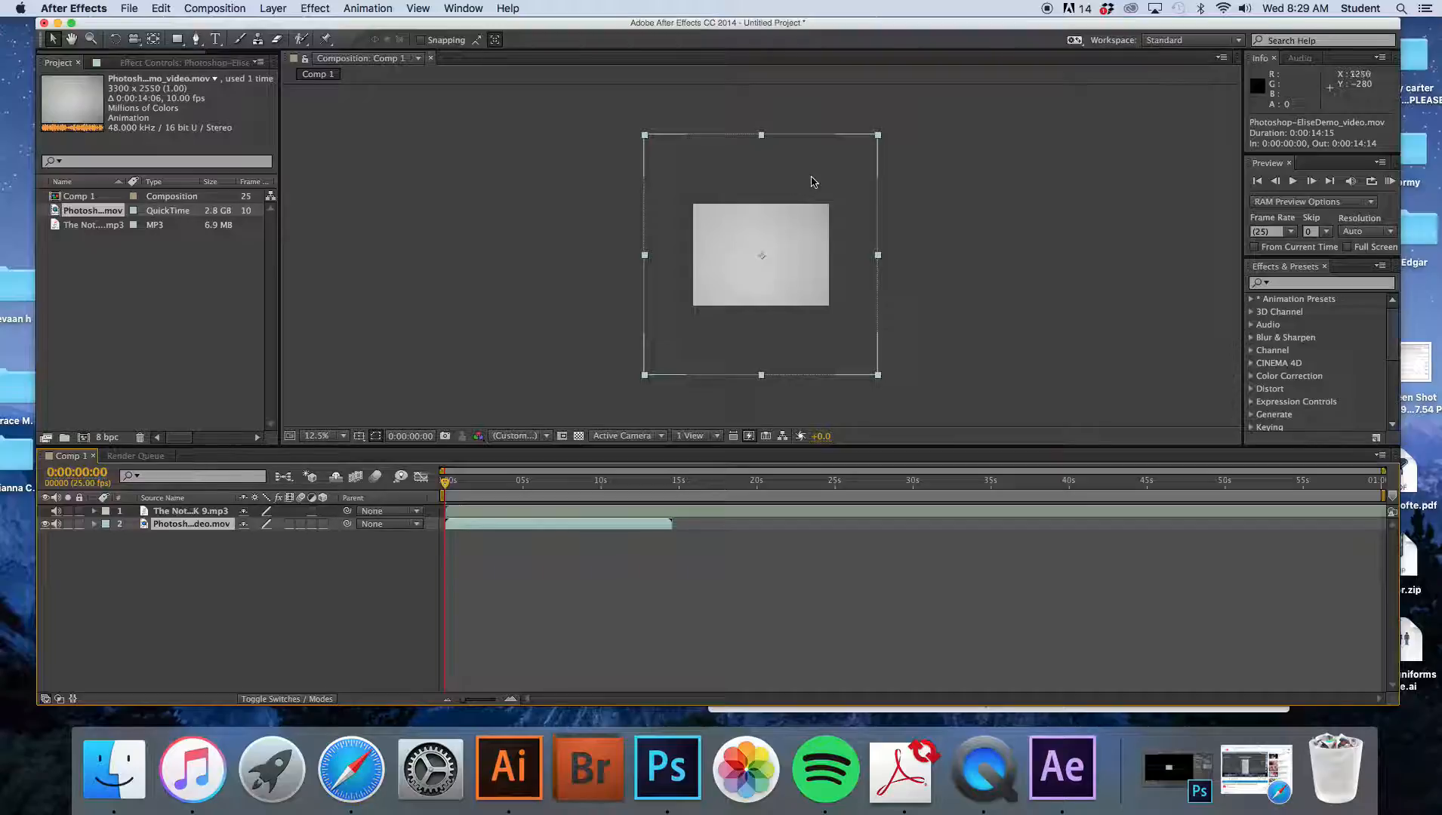
{"action": "left_click_drag", "start_coordinate": [878, 137], "coordinate": [830, 209]}
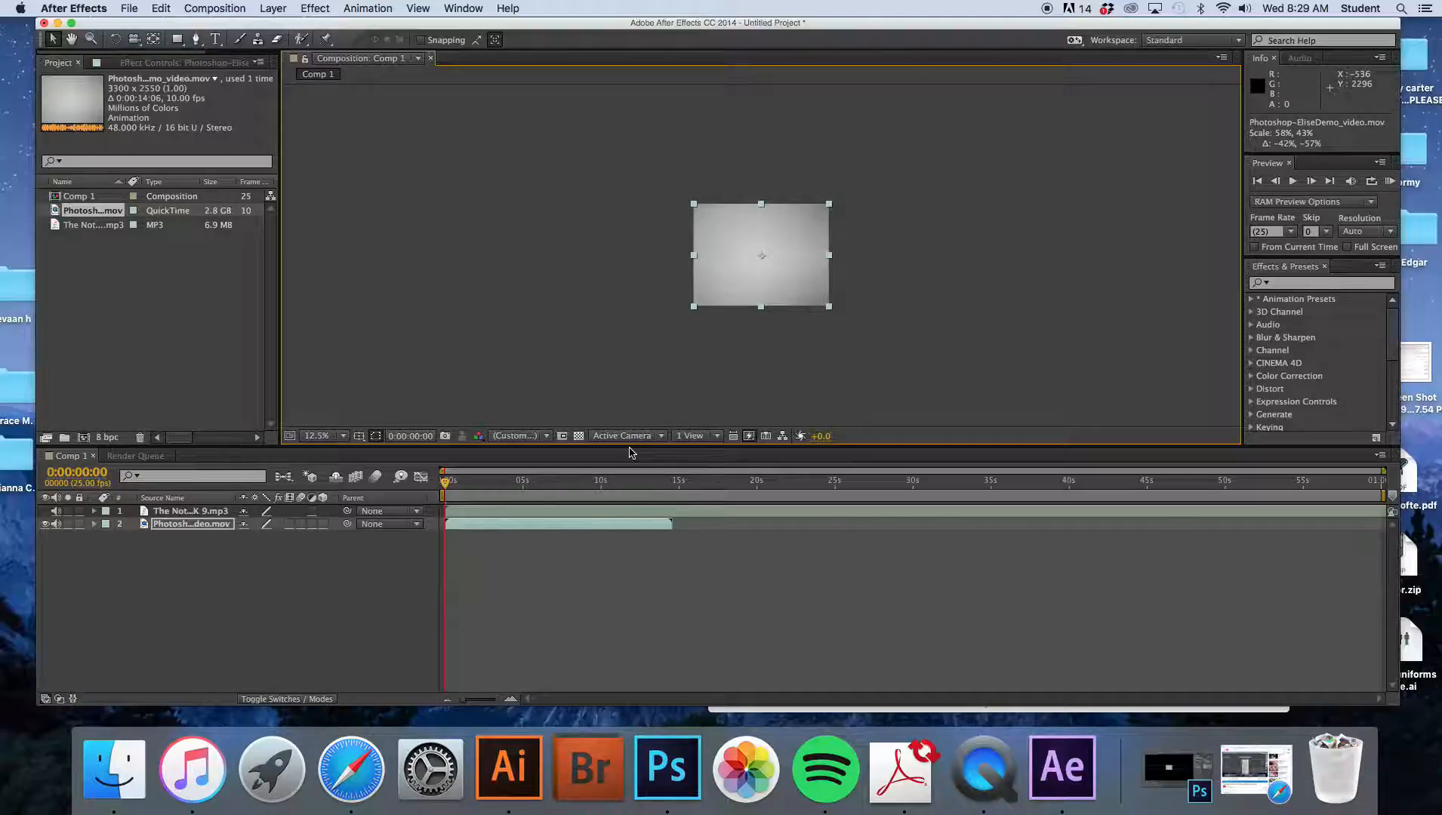
{"action": "key", "text": "period"}
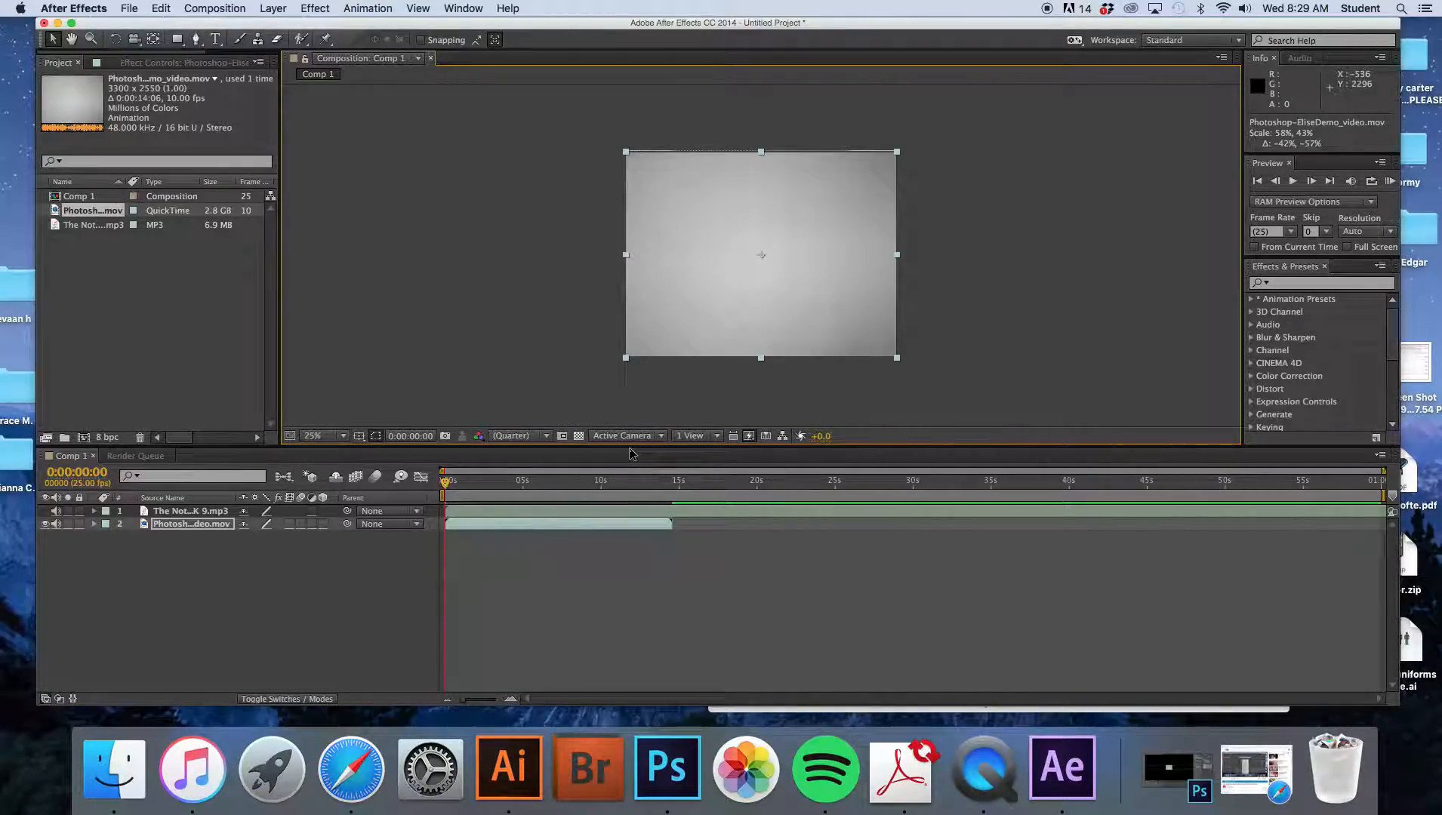
- Paste a duplicate of the video layer and move it to start right where the first clip ends
{"action": "left_click", "coordinate": [676, 524]}
{"action": "mouse_move", "coordinate": [446, 484]}
{"action": "left_mouse_down"}
{"action": "mouse_move", "coordinate": [646, 489]}
{"action": "mouse_move", "coordinate": [528, 492]}
{"action": "left_mouse_up"}
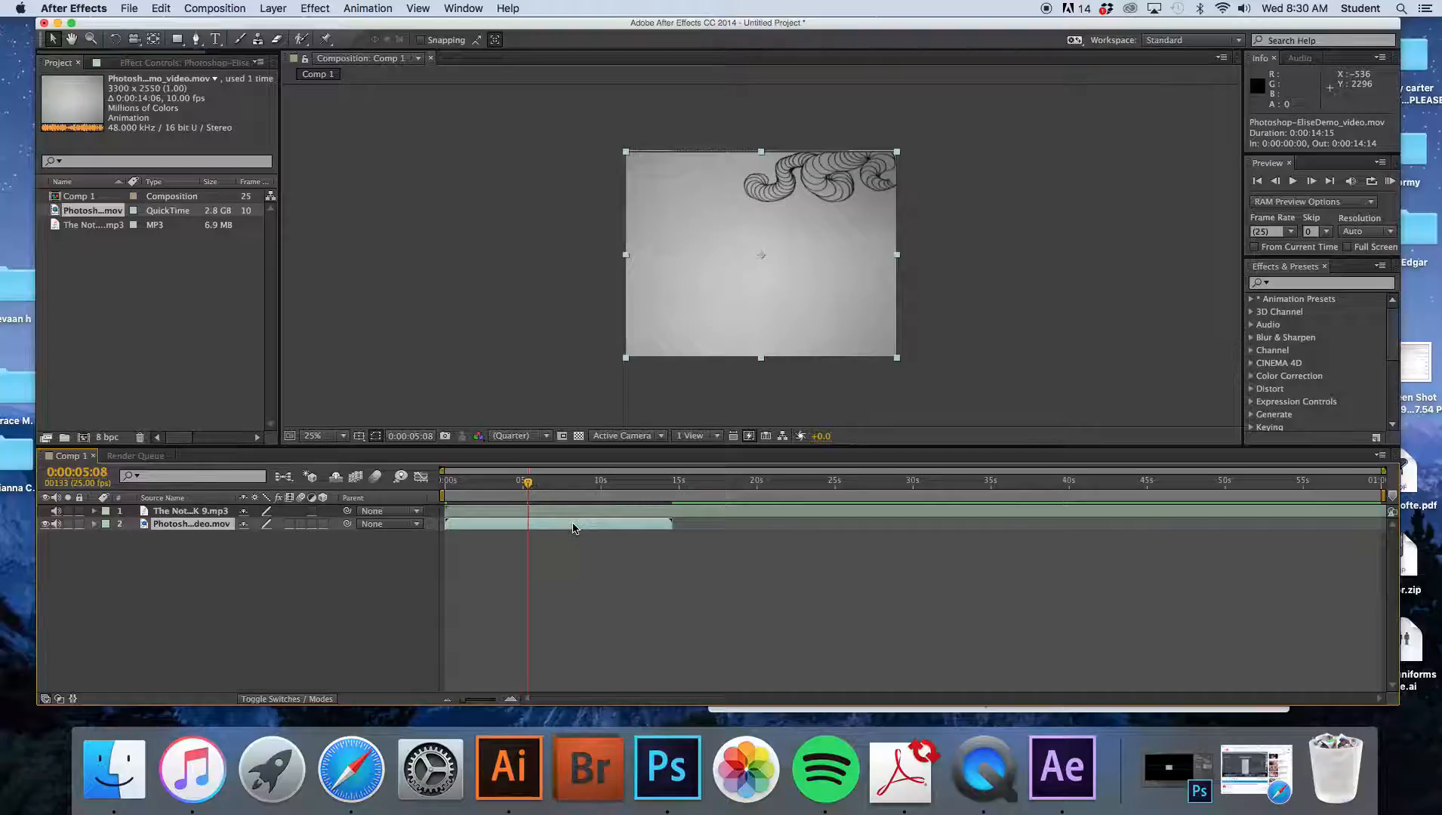
{"action": "key", "text": "super+v"}
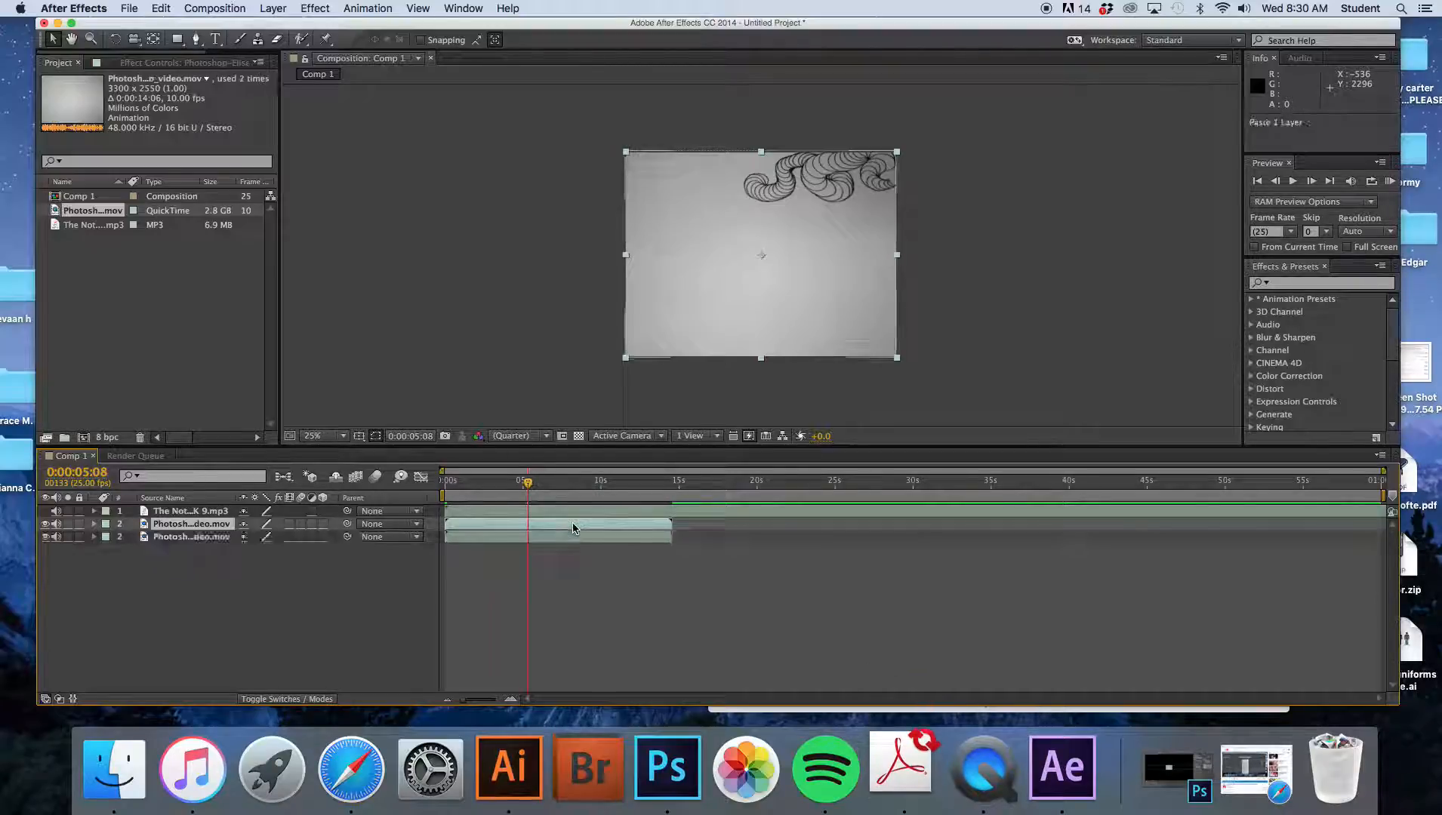
{"action": "left_click_drag", "start_coordinate": [572, 522], "coordinate": [801, 524]}
- Paste another video layer copy and place it right after the second clip, starting about 0:00:29
{"action": "left_click", "coordinate": [588, 482]}
{"action": "left_click_drag", "start_coordinate": [661, 488], "coordinate": [936, 501]}
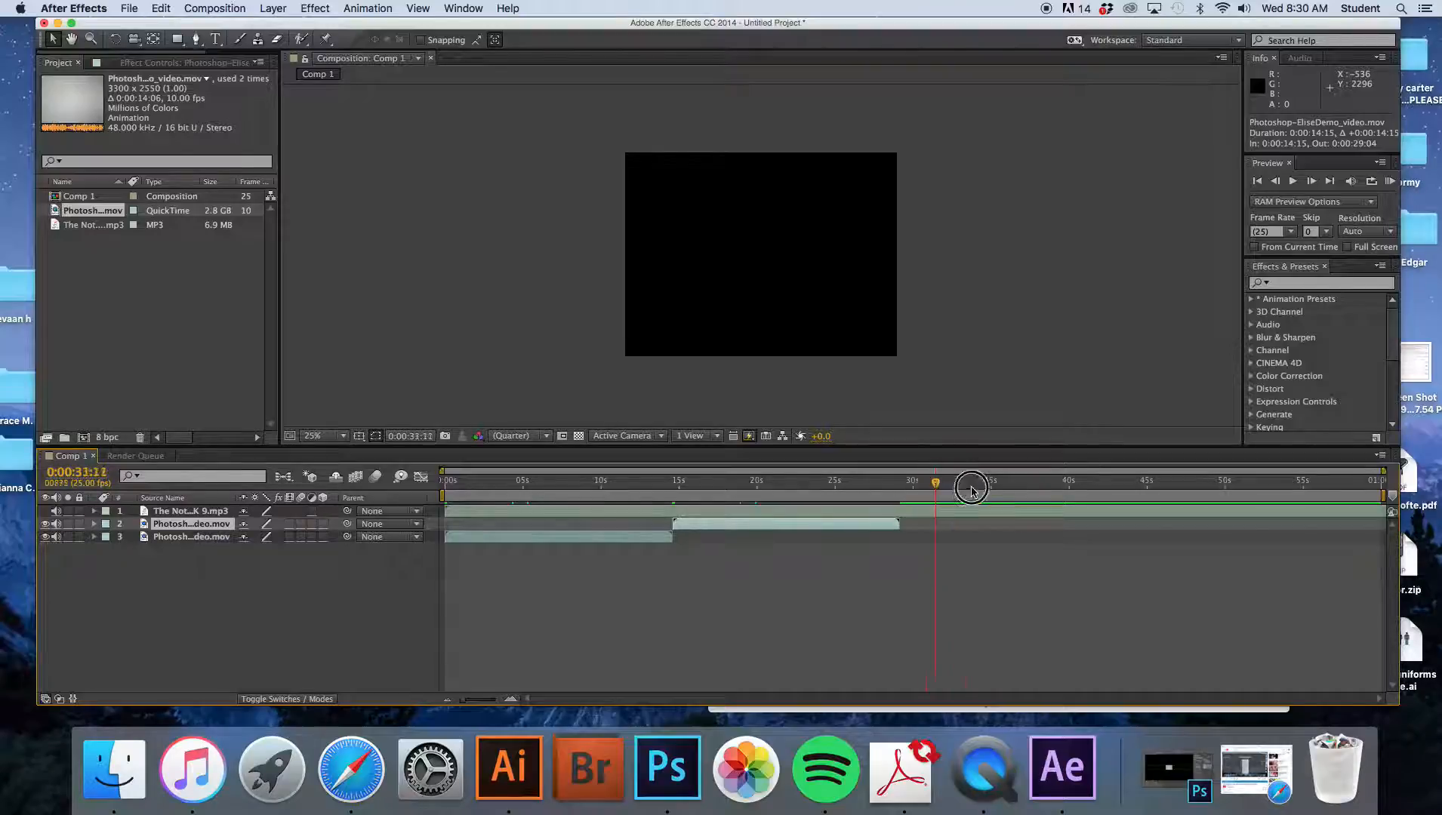
{"action": "left_click", "coordinate": [908, 489]}
{"action": "left_click_drag", "start_coordinate": [973, 495], "coordinate": [896, 490]}
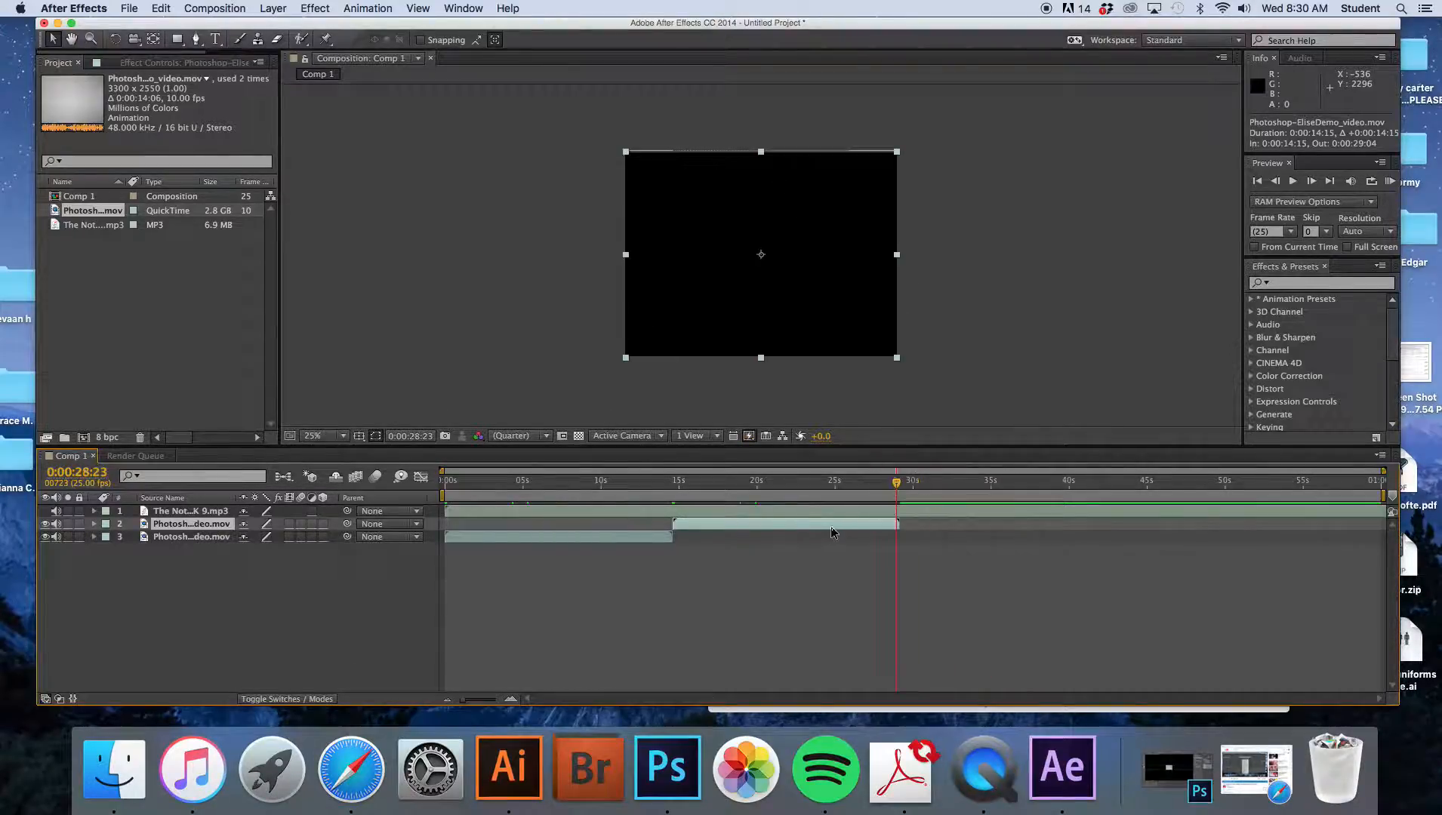
{"action": "key", "text": "super+v"}
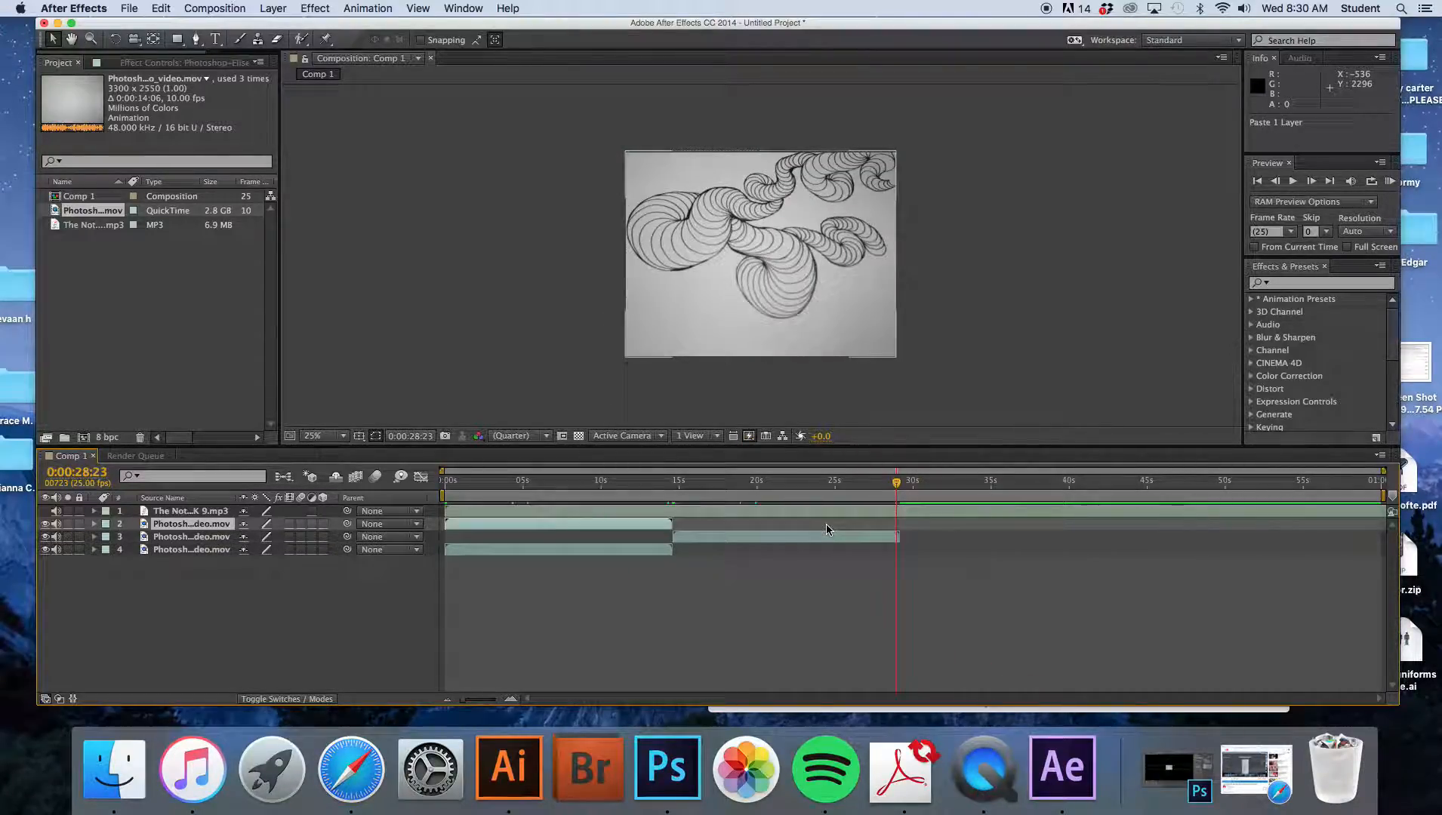
{"action": "left_click_drag", "start_coordinate": [636, 522], "coordinate": [1090, 520]}
- Copy and paste the video layer again, placing the new copy after the third clip, around 0:00:43
{"action": "key", "text": "ctrl+c"}
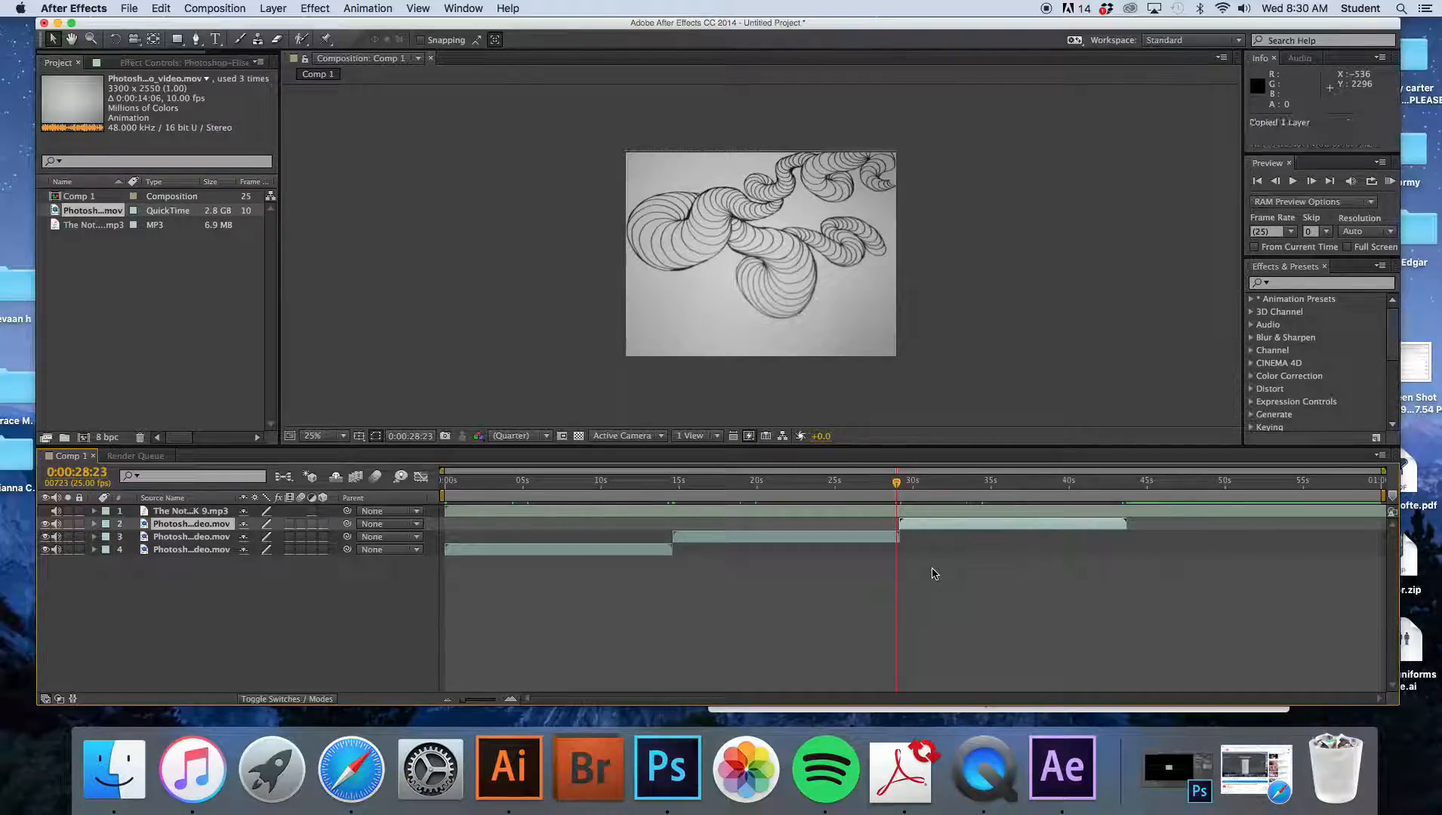
{"action": "key", "text": "ctrl+v"}
{"action": "left_click_drag", "start_coordinate": [1018, 526], "coordinate": [1223, 521]}
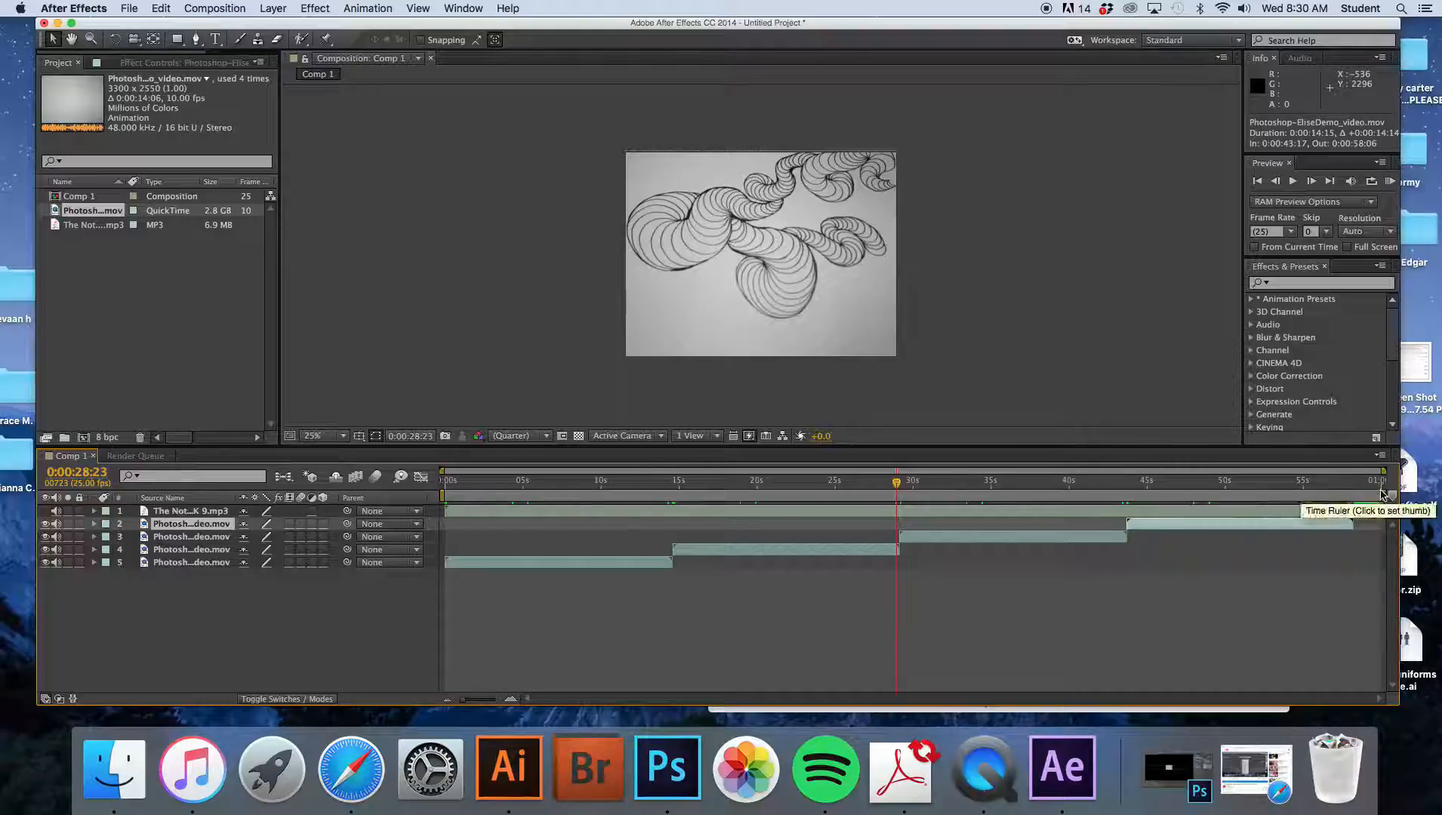
- Apply Time-Reverse Layer to the second video clip in the sequence
{"action": "left_click", "coordinate": [801, 552]}
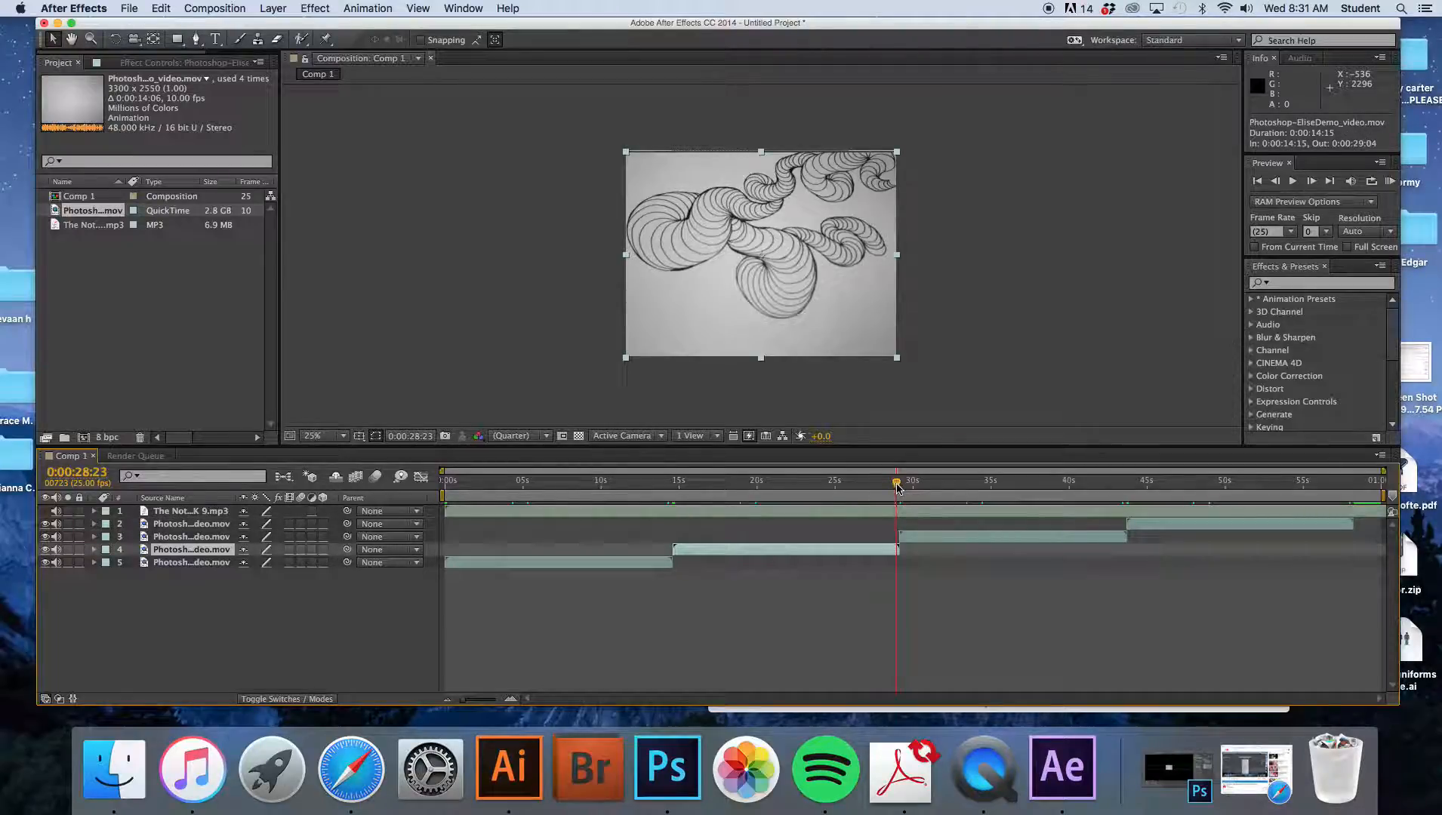
{"action": "mouse_move", "coordinate": [897, 485]}
{"action": "left_mouse_down"}
{"action": "mouse_move", "coordinate": [453, 496]}
{"action": "mouse_move", "coordinate": [696, 502]}
{"action": "left_mouse_up"}
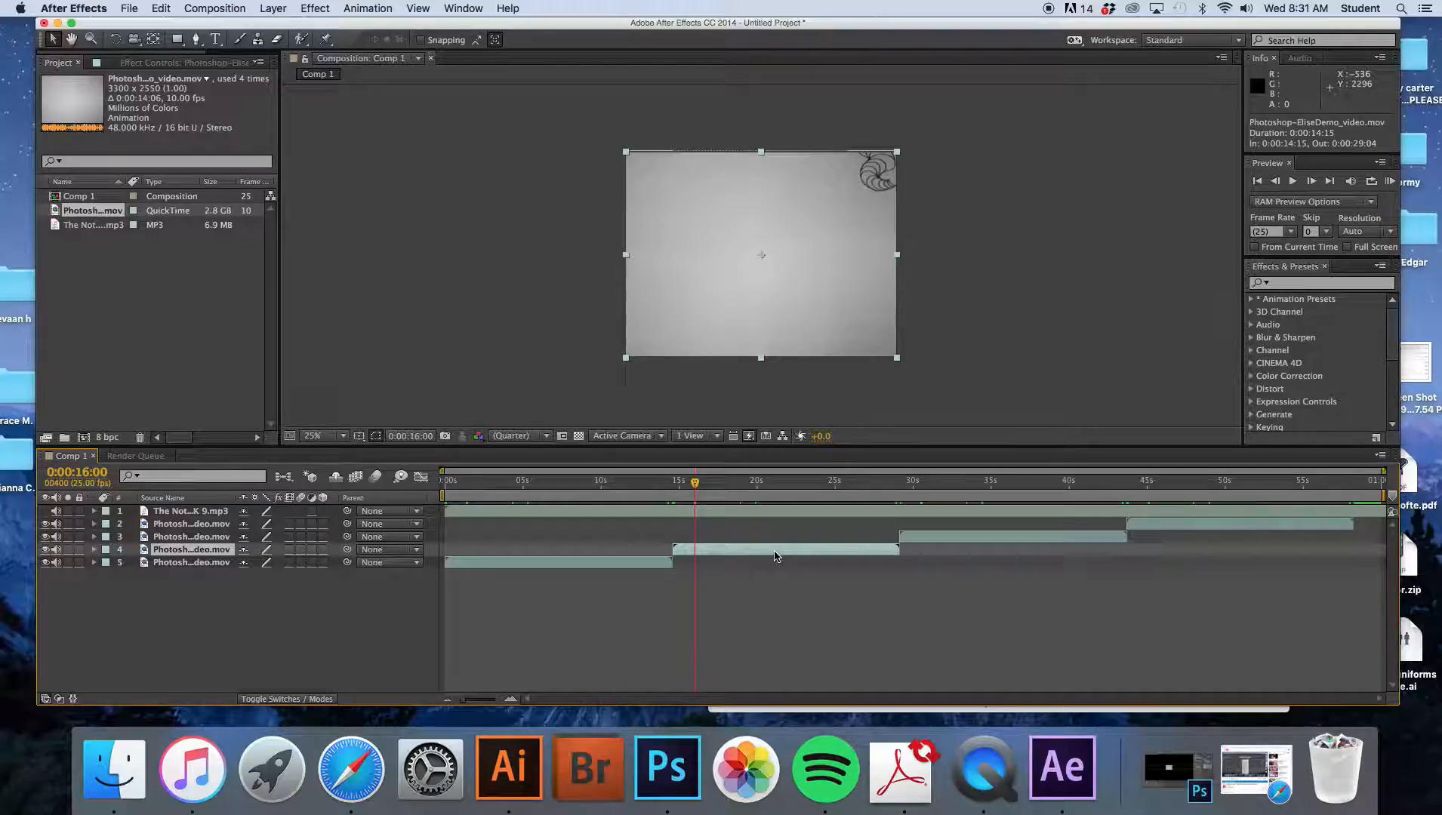
{"action": "right_click", "coordinate": [776, 556]}
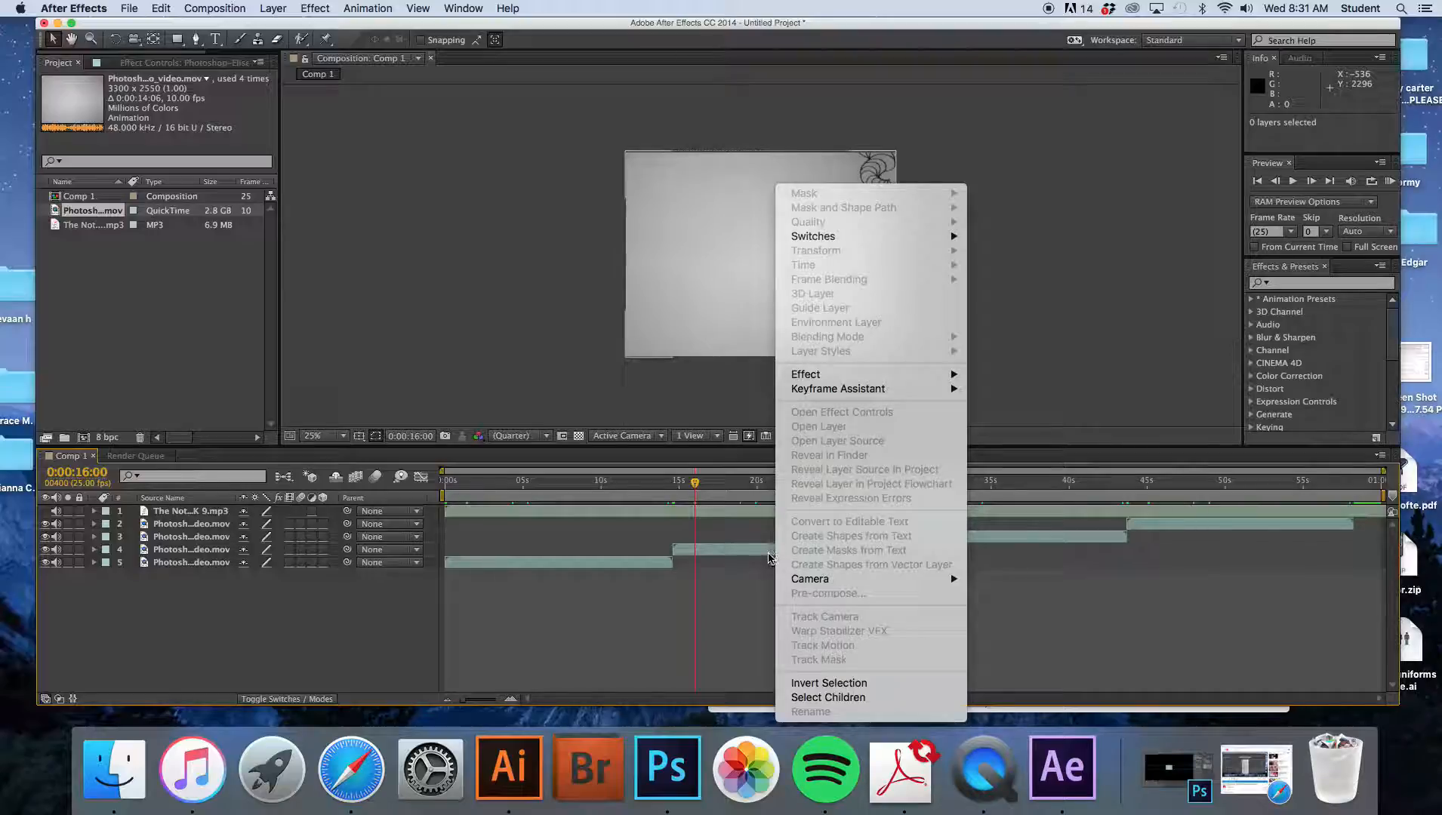
{"action": "left_click", "coordinate": [764, 553]}
{"action": "right_click", "coordinate": [764, 553]}
{"action": "left_click", "coordinate": [764, 553]}
{"action": "right_click", "coordinate": [764, 553]}
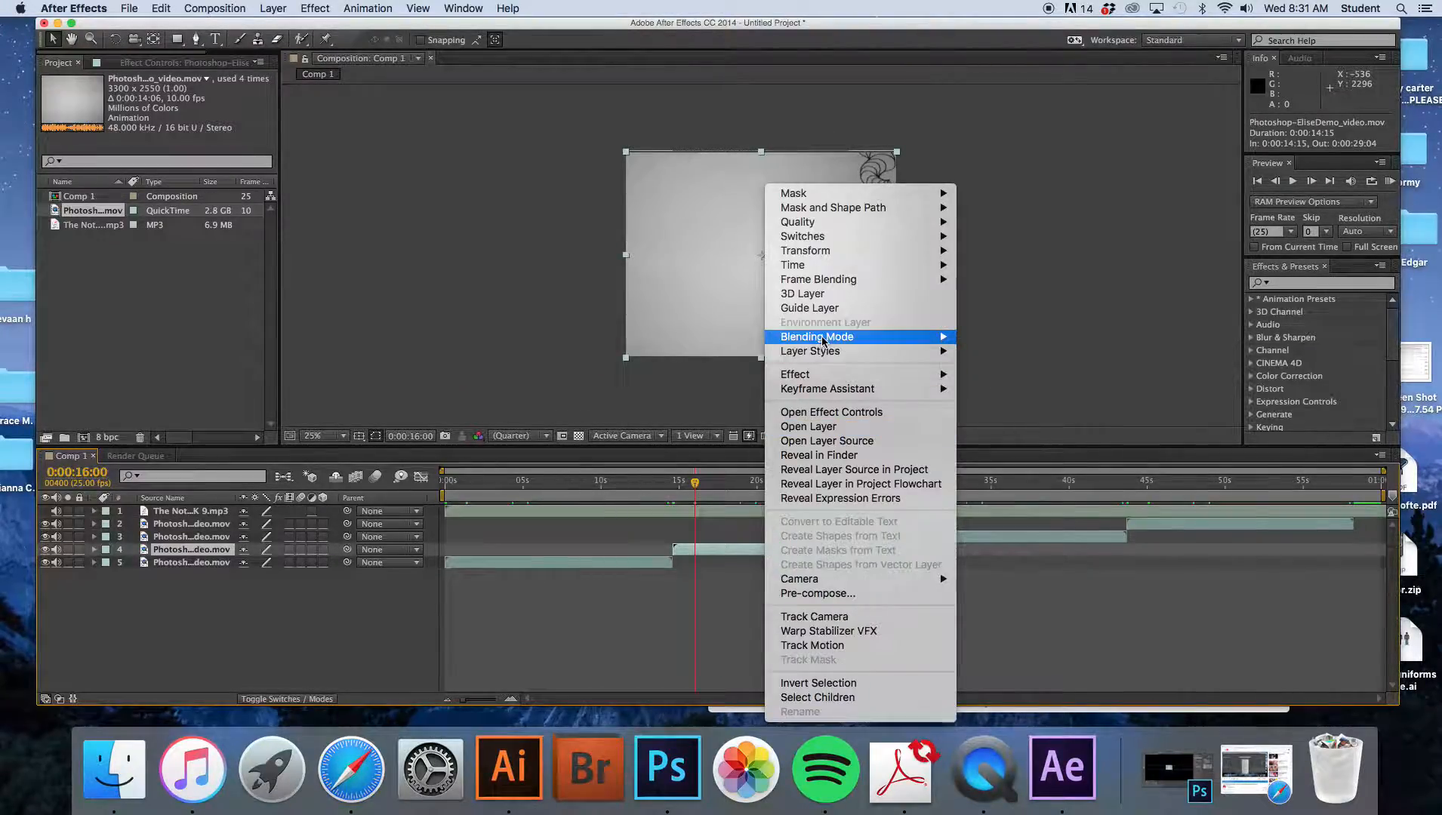
{"action": "mouse_move", "coordinate": [815, 272]}
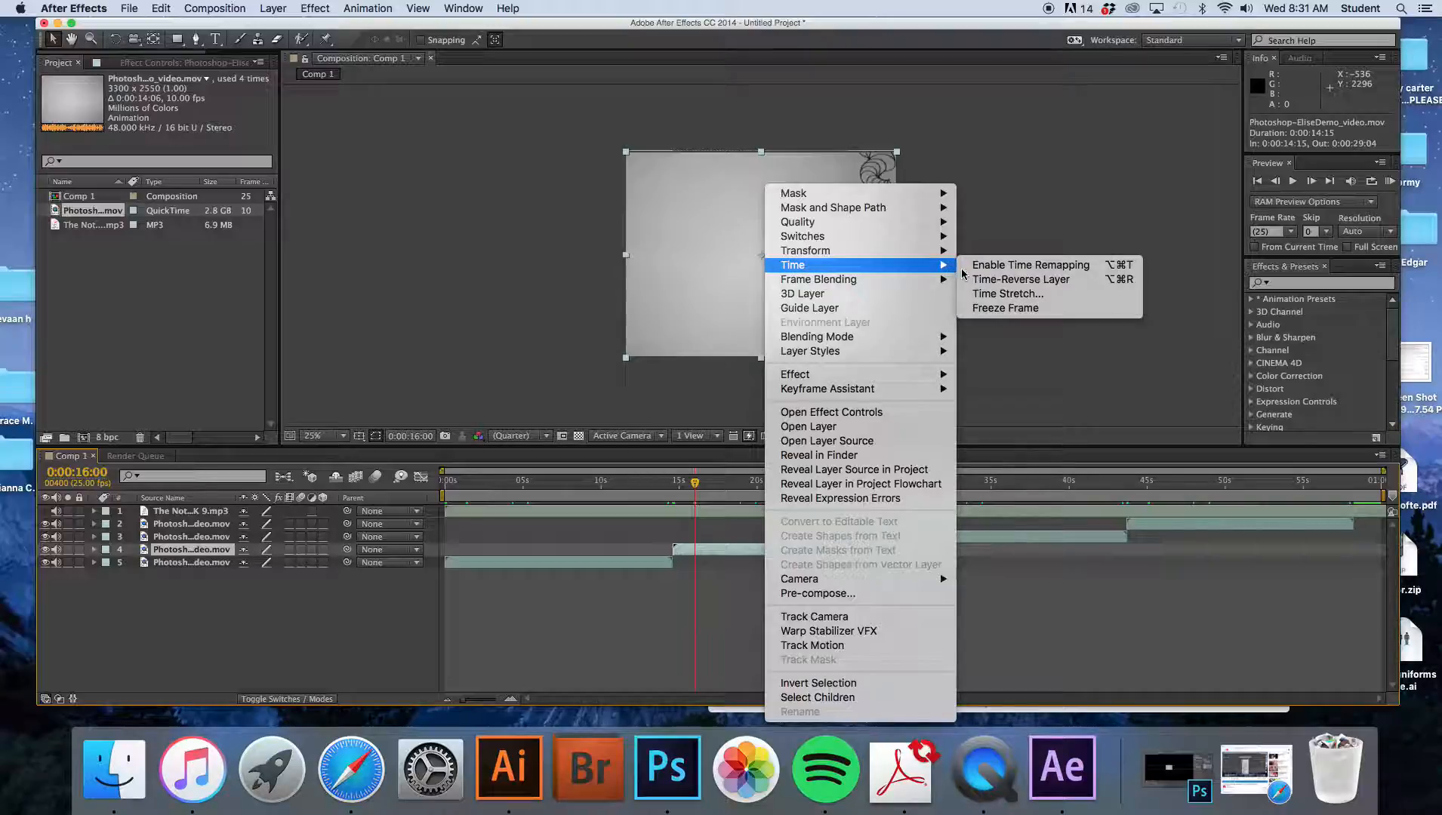
{"action": "left_click", "coordinate": [1063, 283]}
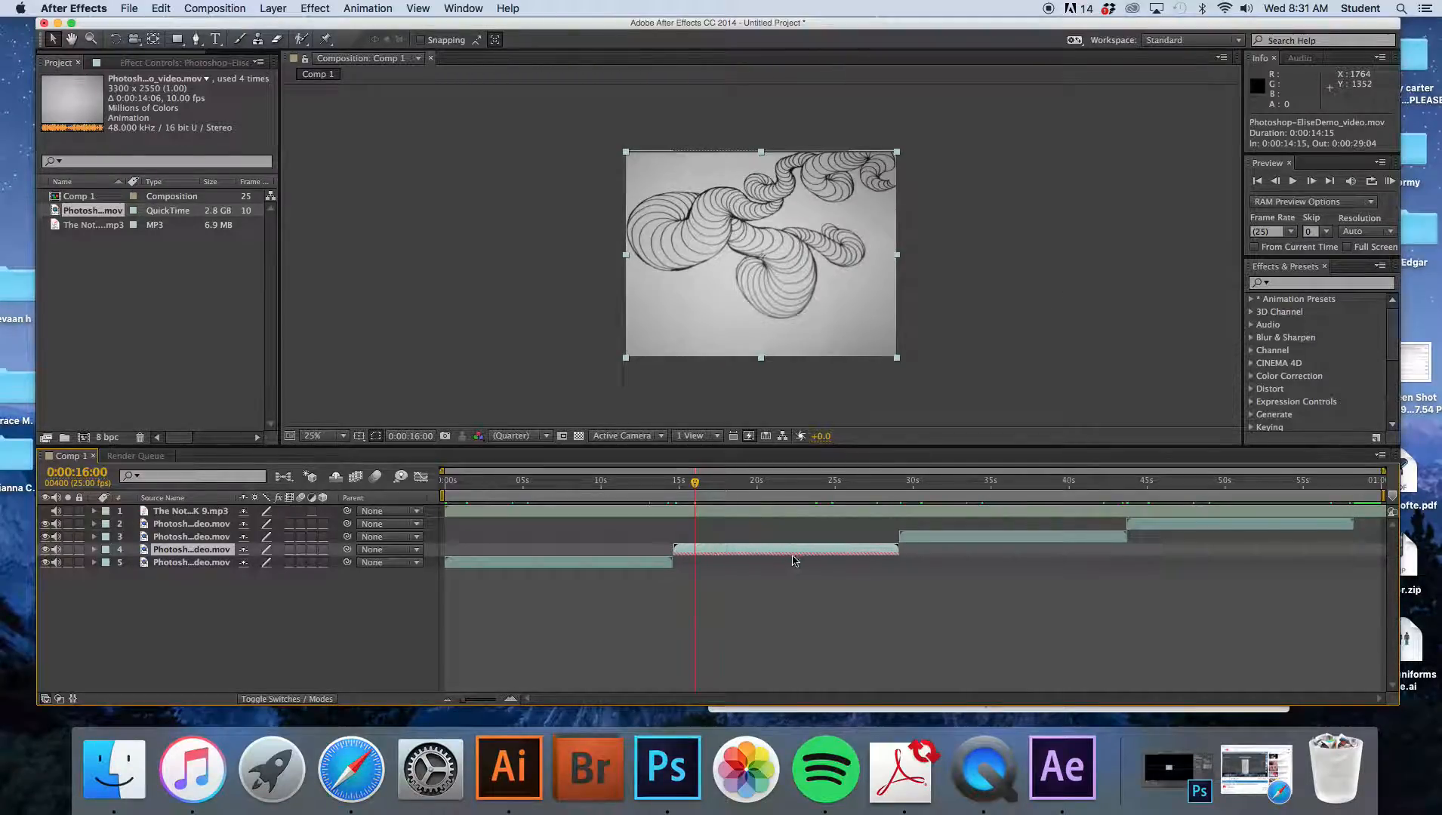
- Apply Time-Reverse Layer to the fourth video clip, the one starting around 0:00:43
{"action": "left_click_drag", "start_coordinate": [694, 485], "coordinate": [756, 489]}
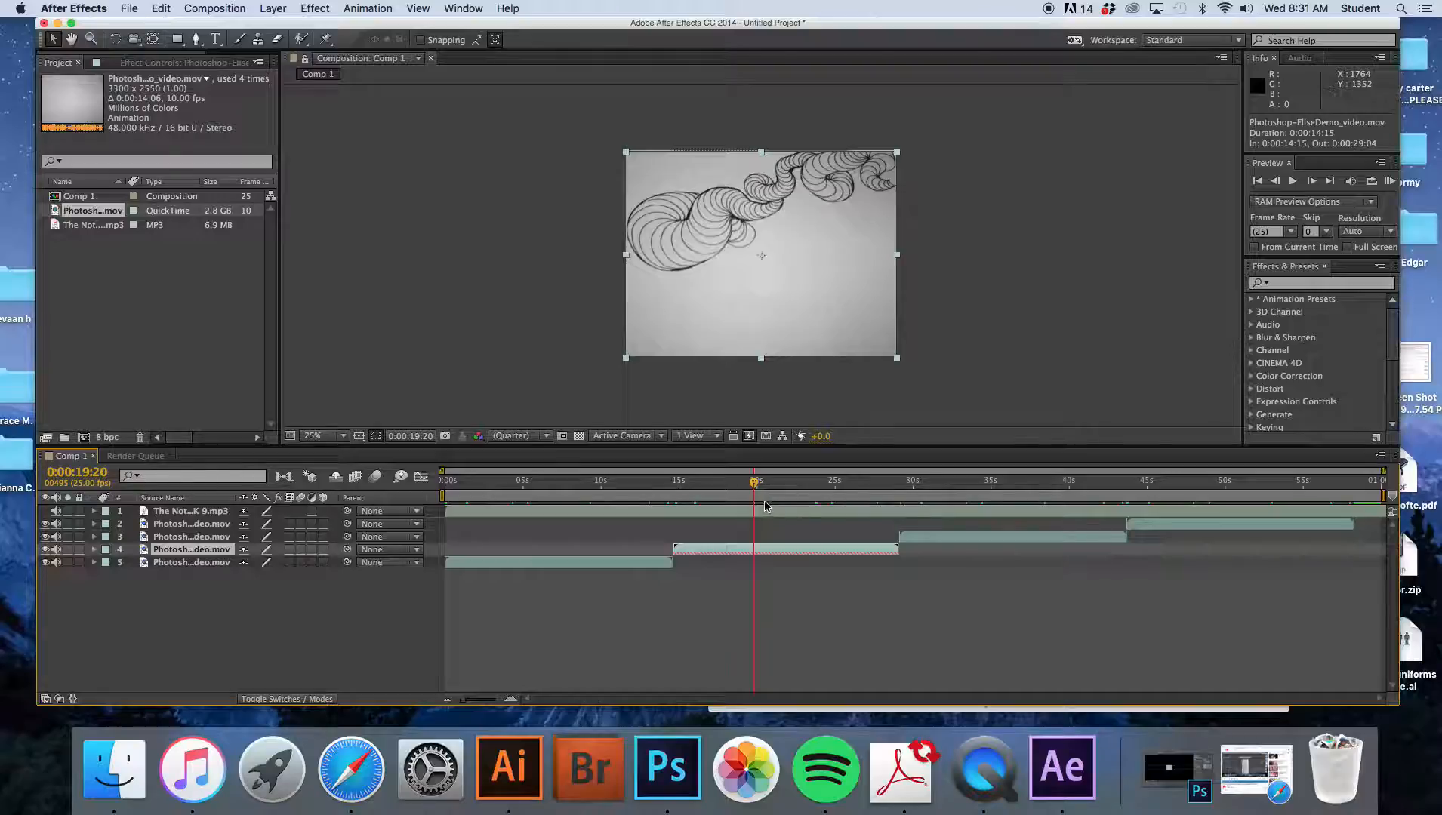
{"action": "left_click_drag", "start_coordinate": [757, 483], "coordinate": [839, 485]}
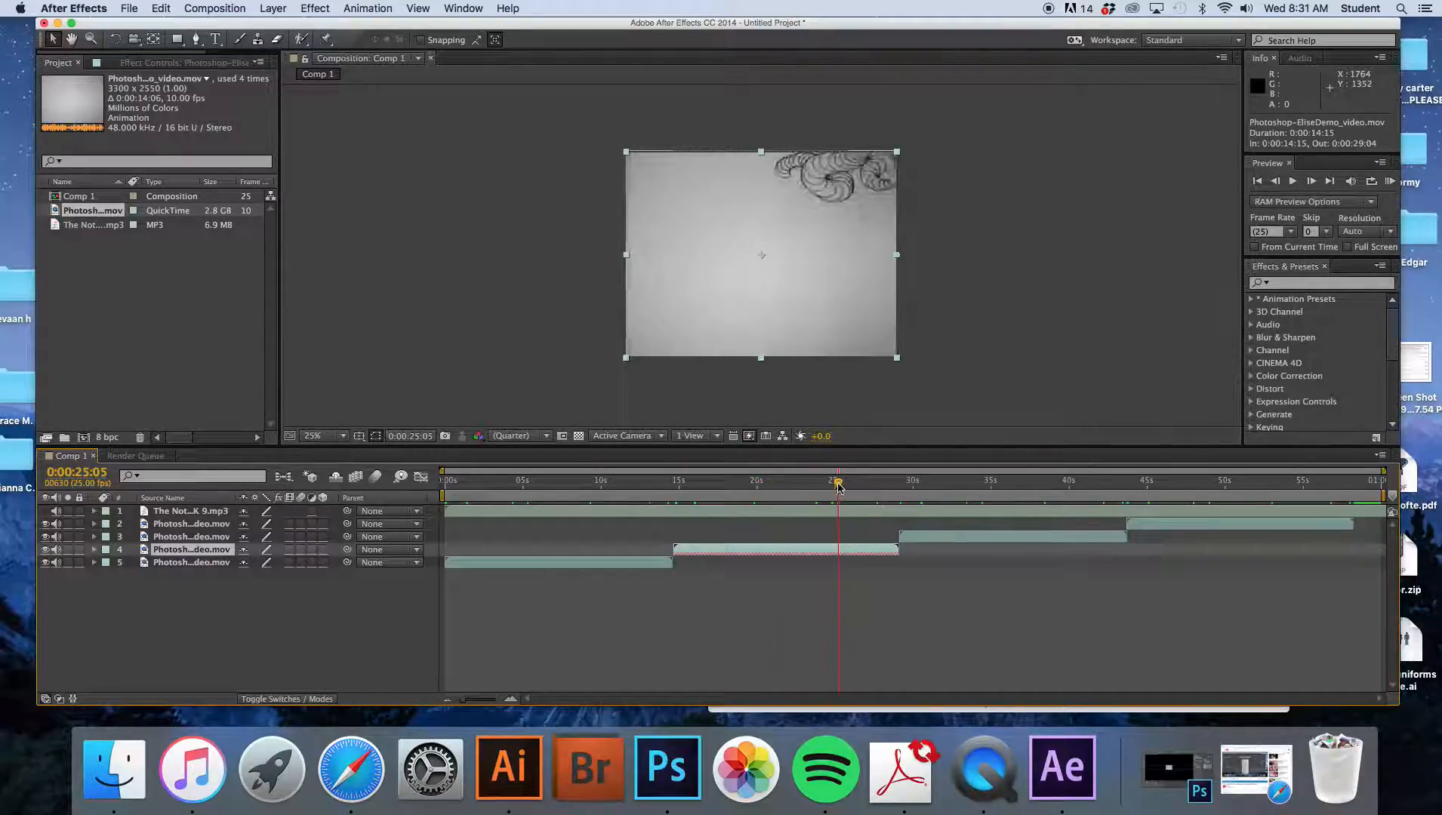
{"action": "left_click_drag", "start_coordinate": [837, 484], "coordinate": [916, 494]}
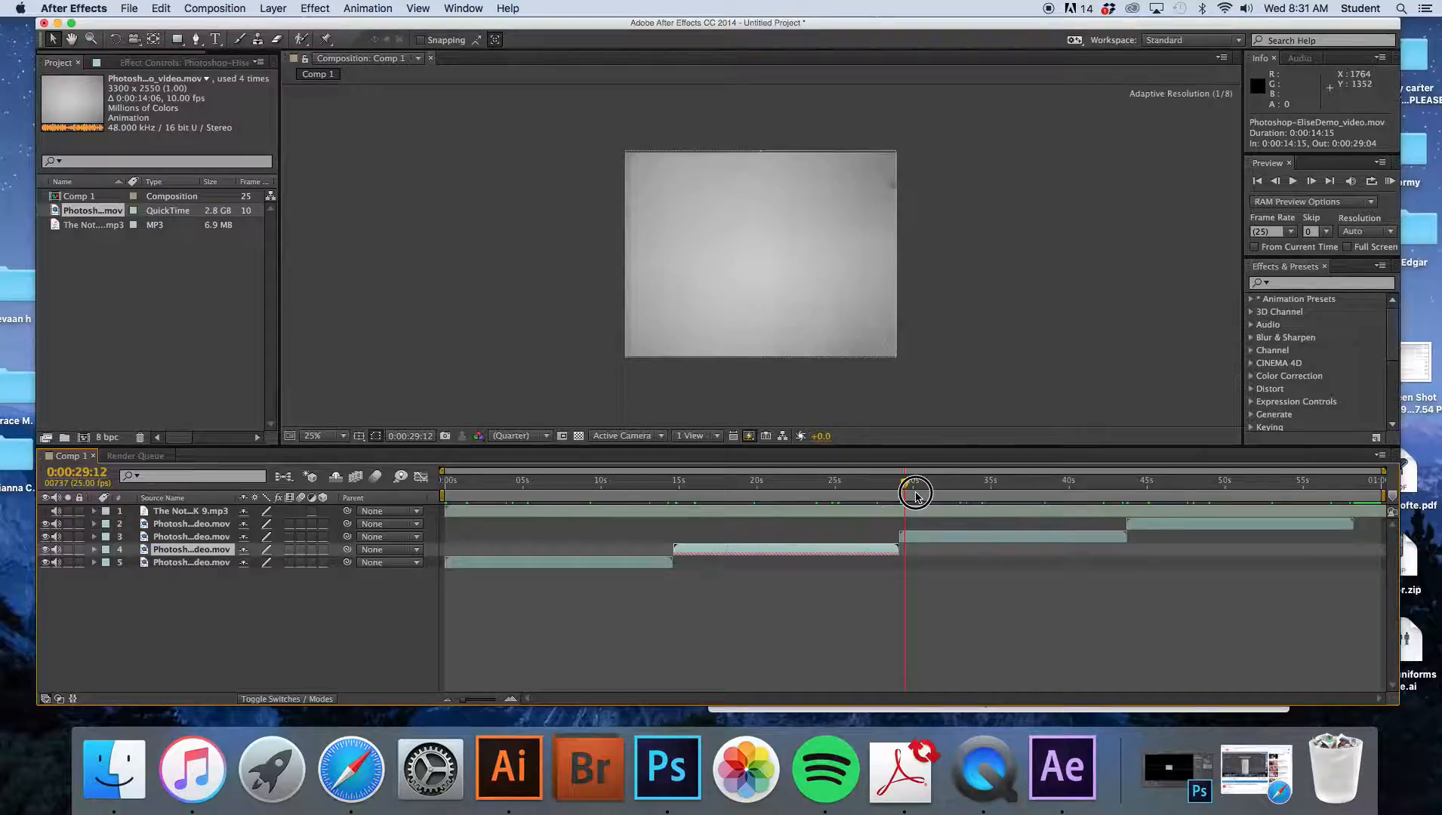
{"action": "left_click_drag", "start_coordinate": [915, 494], "coordinate": [989, 490]}
{"action": "left_click", "coordinate": [1147, 525]}
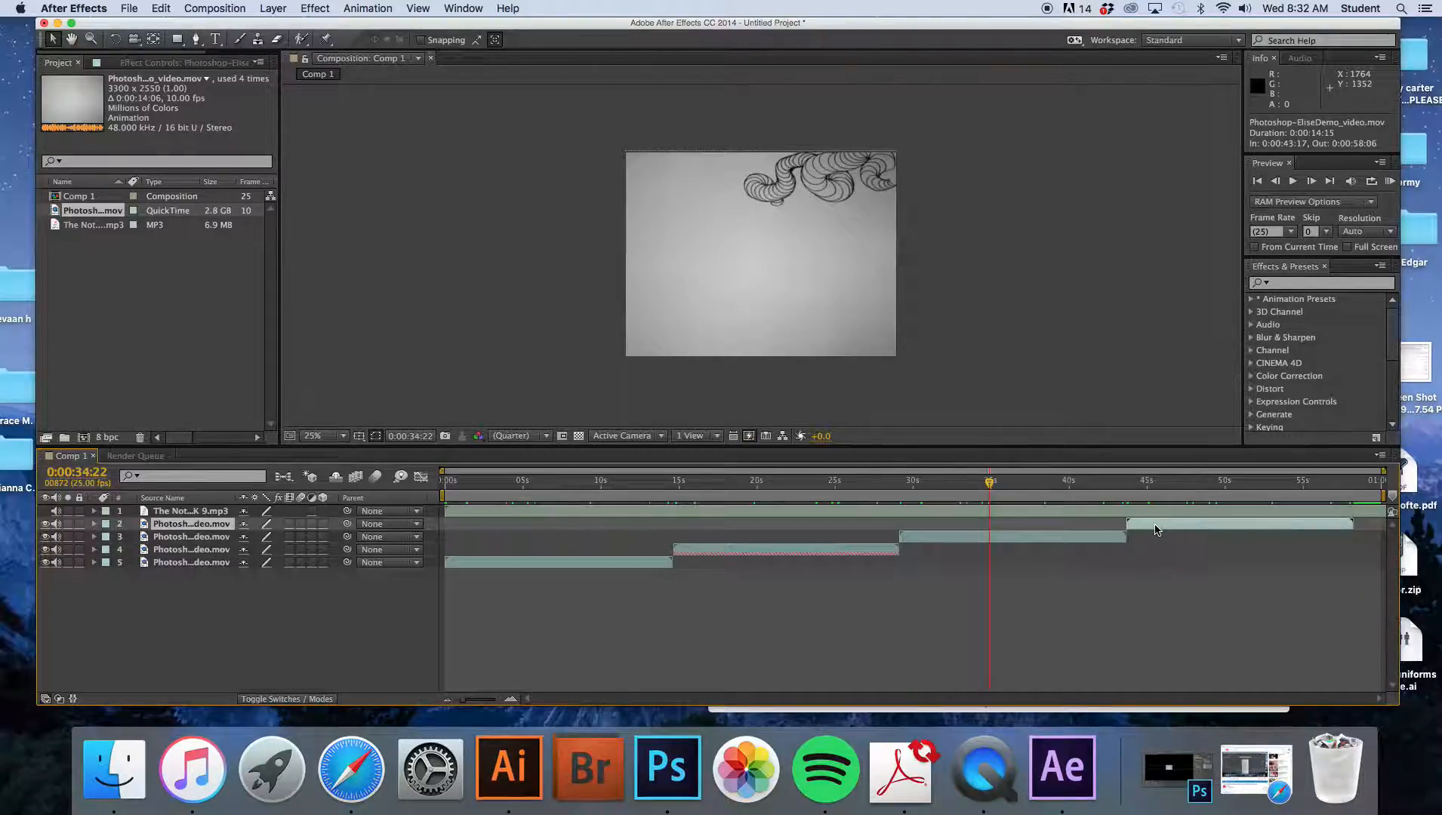
{"action": "right_click", "coordinate": [1155, 530]}
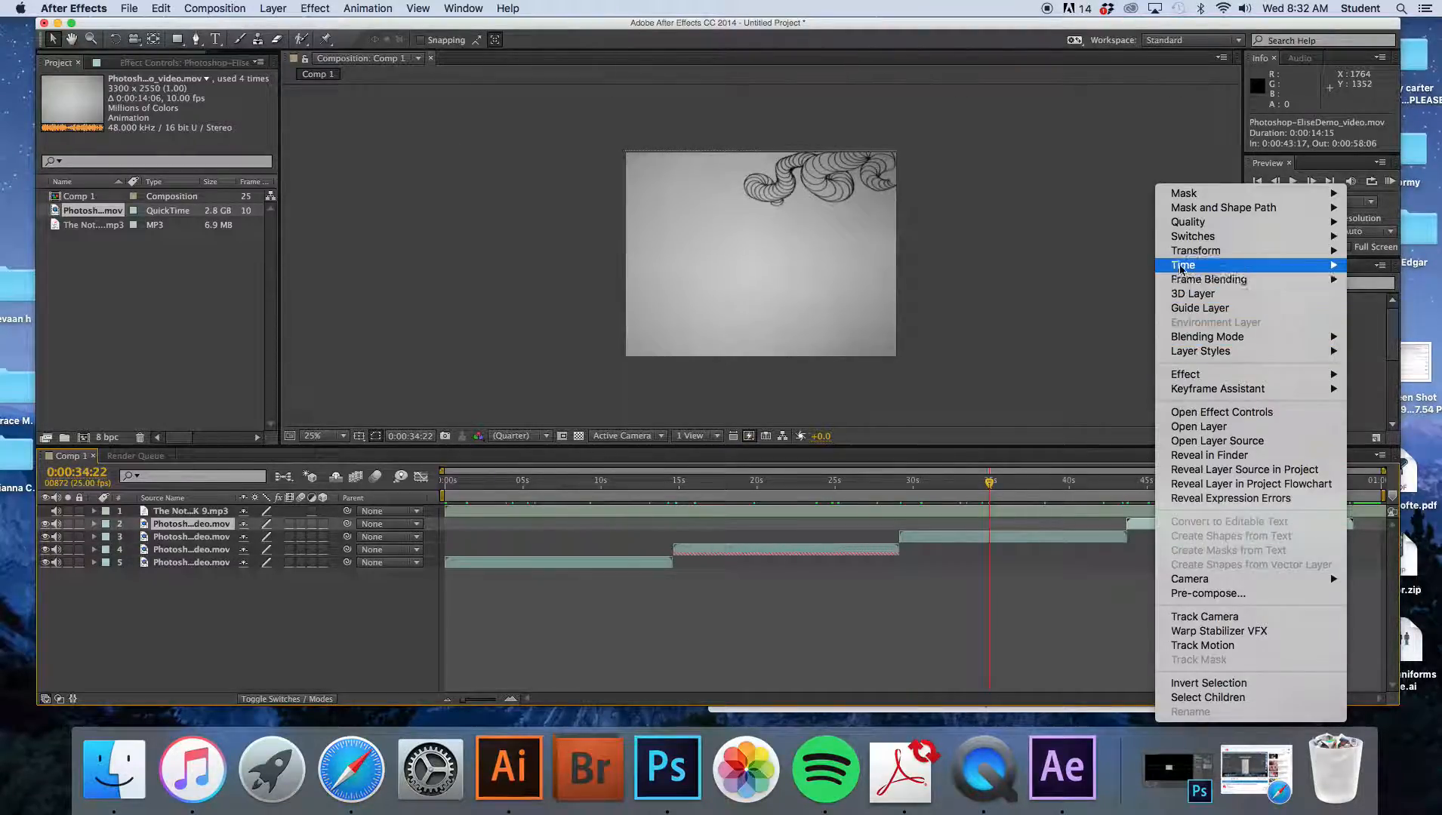
{"action": "mouse_move", "coordinate": [1182, 265]}
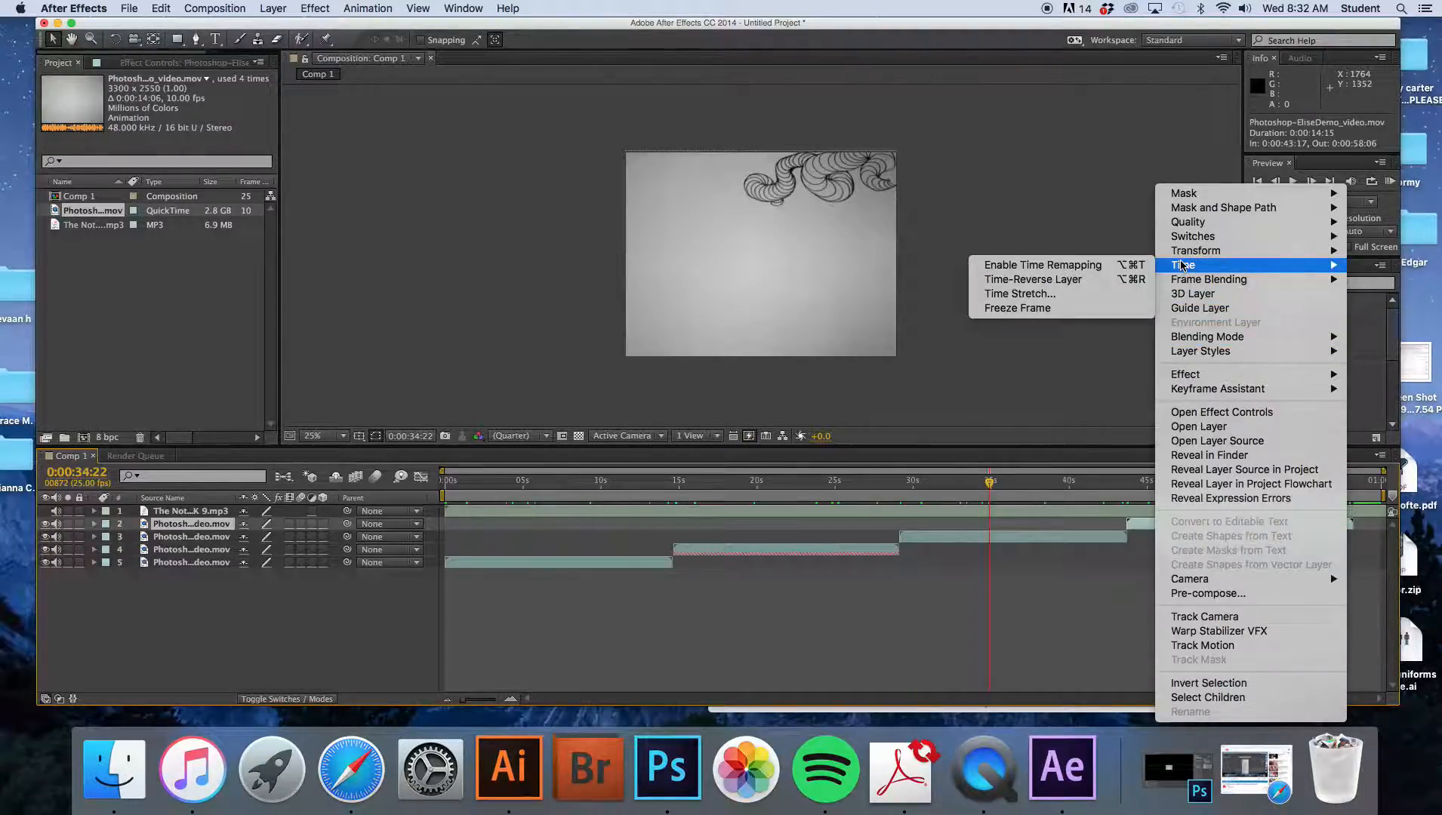
{"action": "left_click", "coordinate": [1114, 282]}
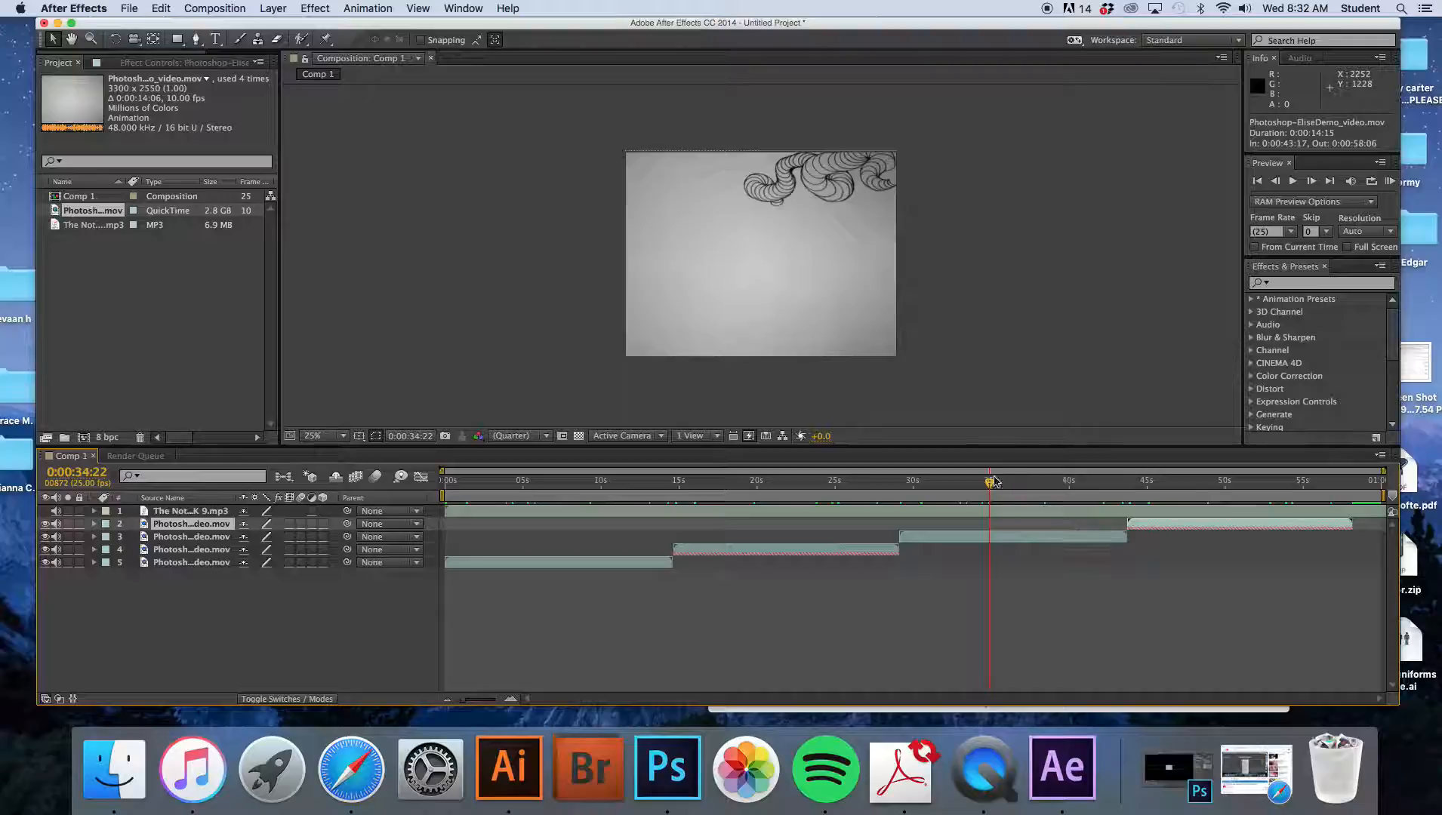
- Rearrange the workspace so the Effects & Presets panel sits directly beneath the Preview controls
{"action": "mouse_move", "coordinate": [989, 485]}
{"action": "left_mouse_down"}
{"action": "mouse_move", "coordinate": [647, 504]}
{"action": "mouse_move", "coordinate": [643, 518]}
{"action": "left_mouse_up"}
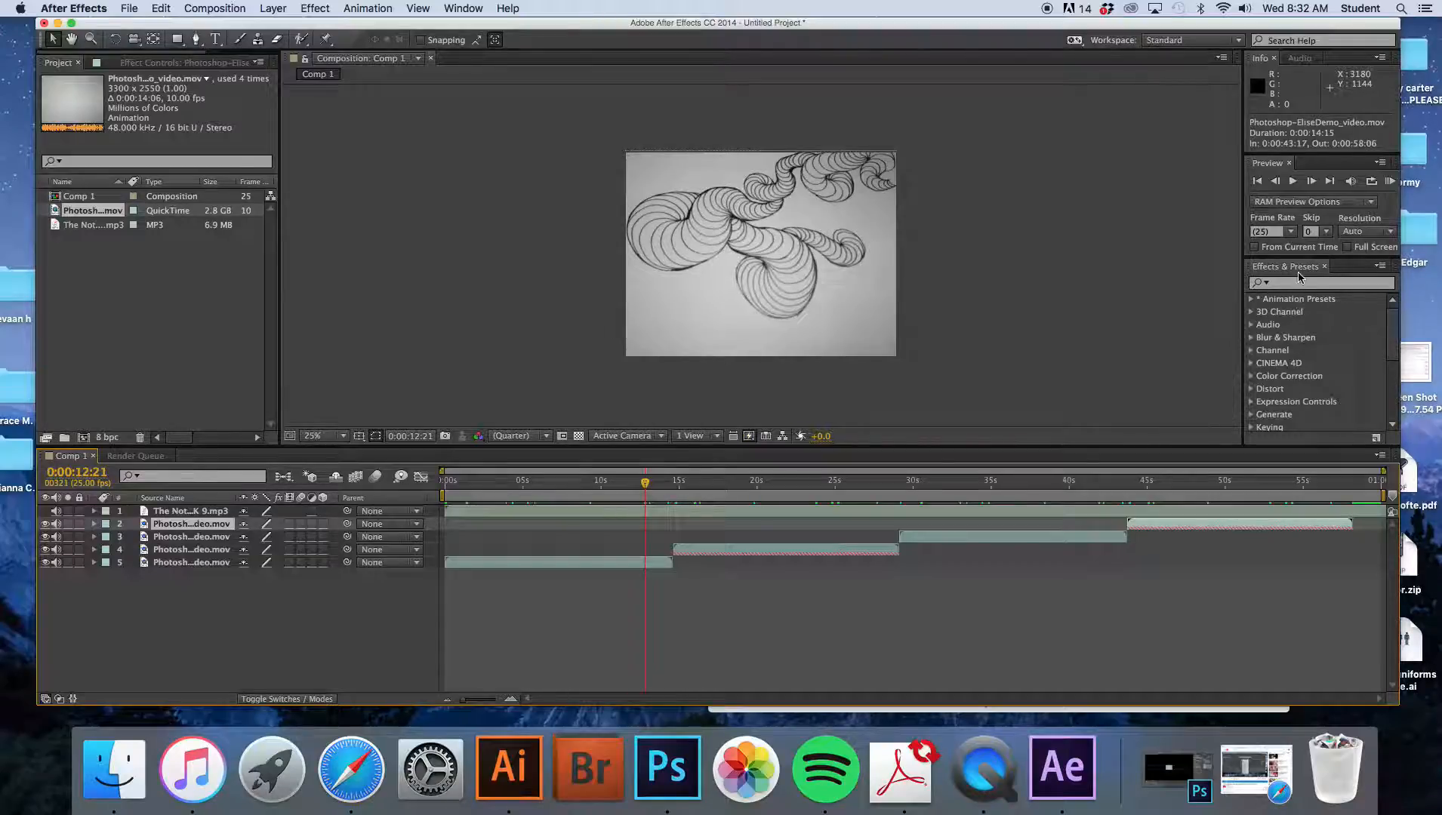
{"action": "left_click_drag", "start_coordinate": [1300, 258], "coordinate": [1300, 119]}
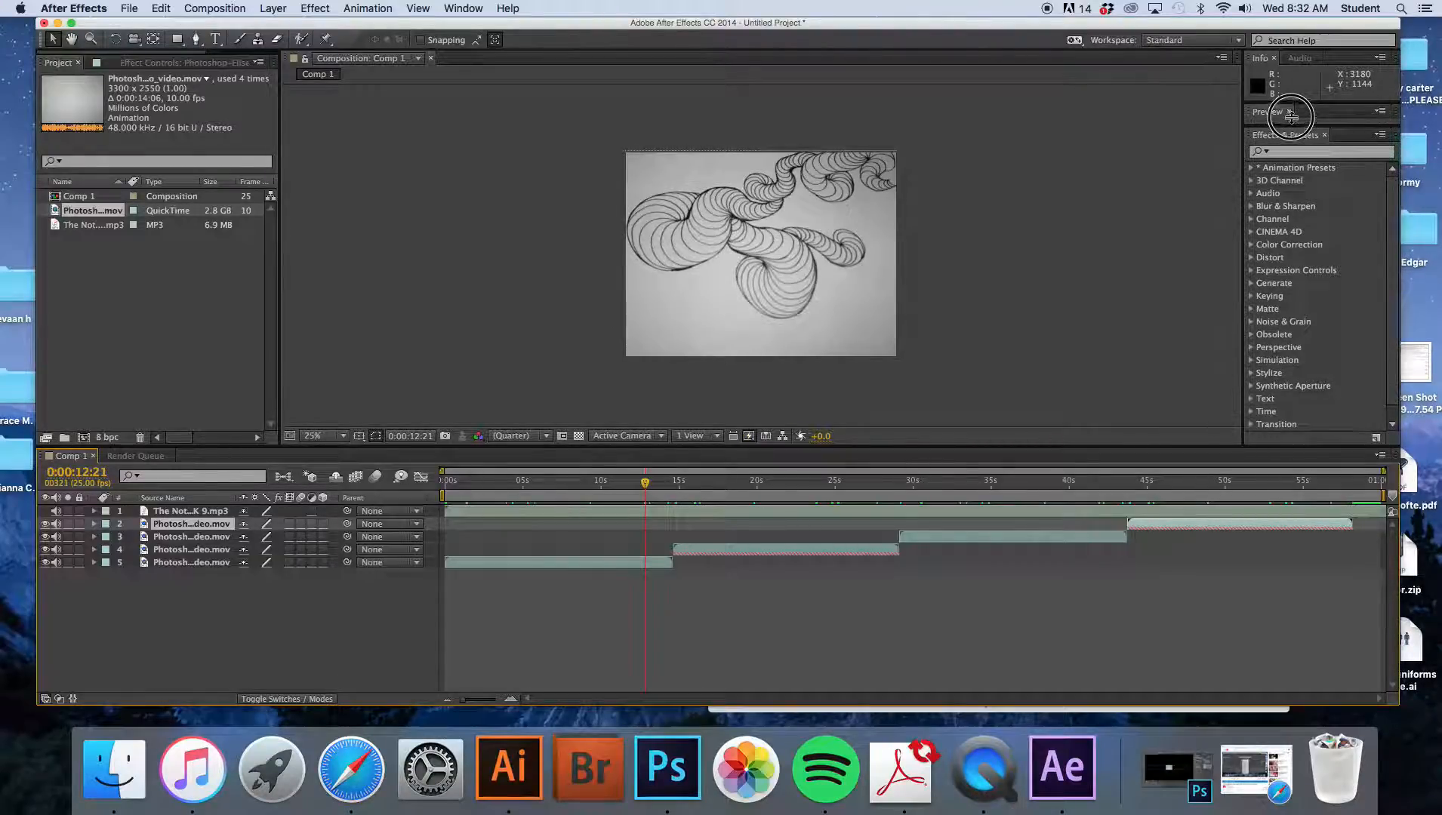
{"action": "scroll", "coordinate": [1387, 184], "scroll_direction": "down", "scroll_amount": 1}
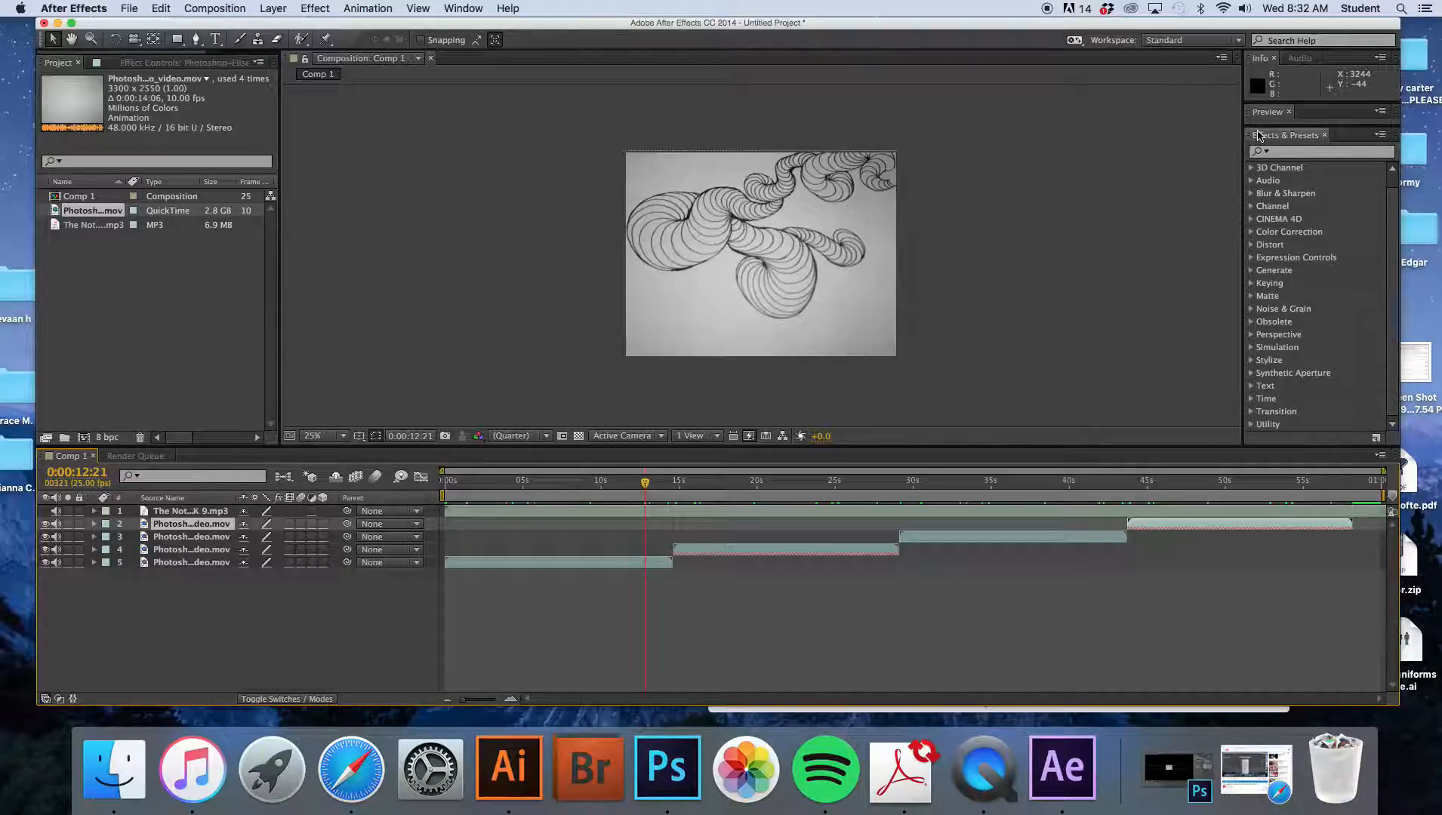
{"action": "left_click", "coordinate": [466, 8]}
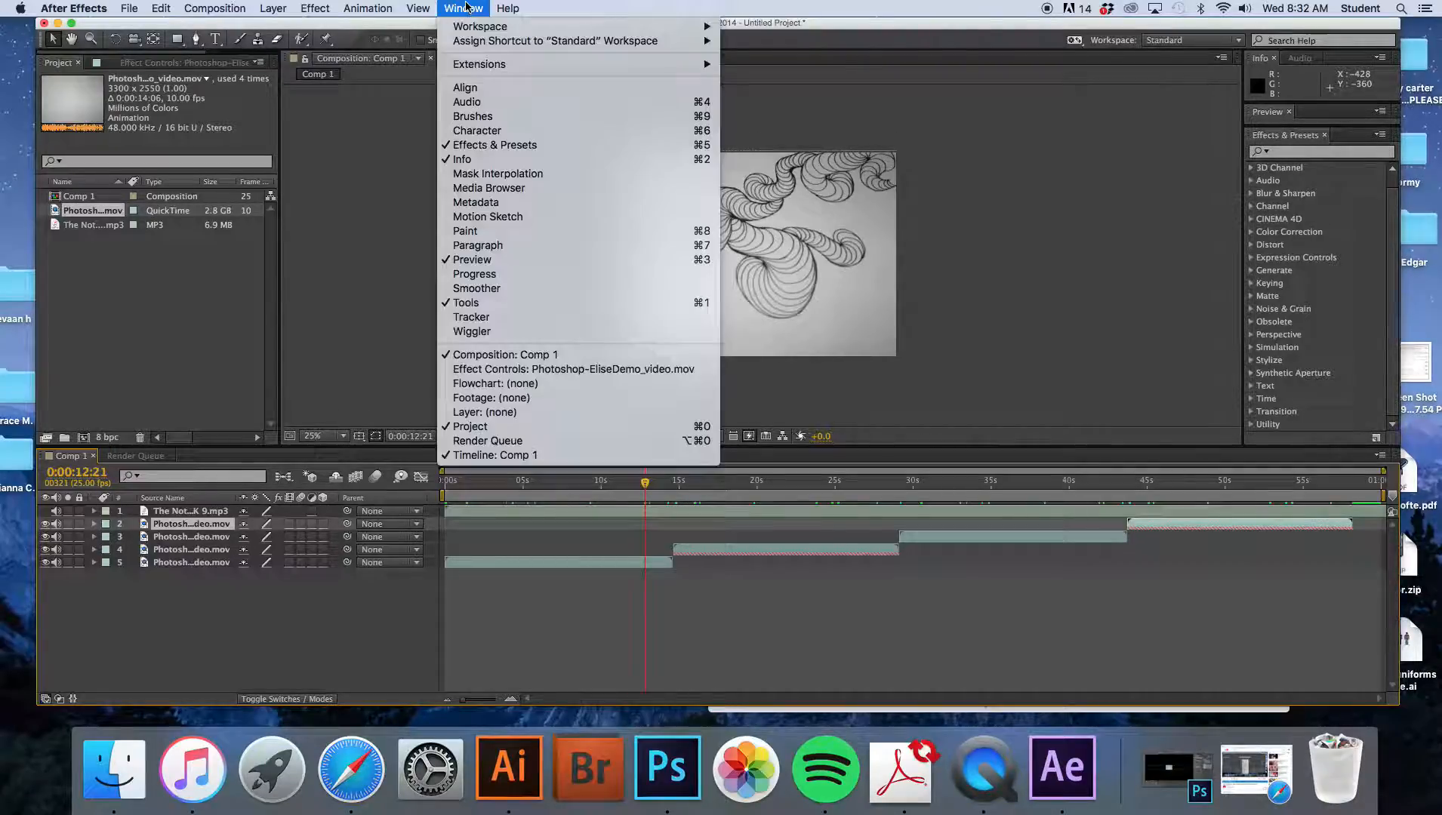
{"action": "left_click", "coordinate": [471, 146]}
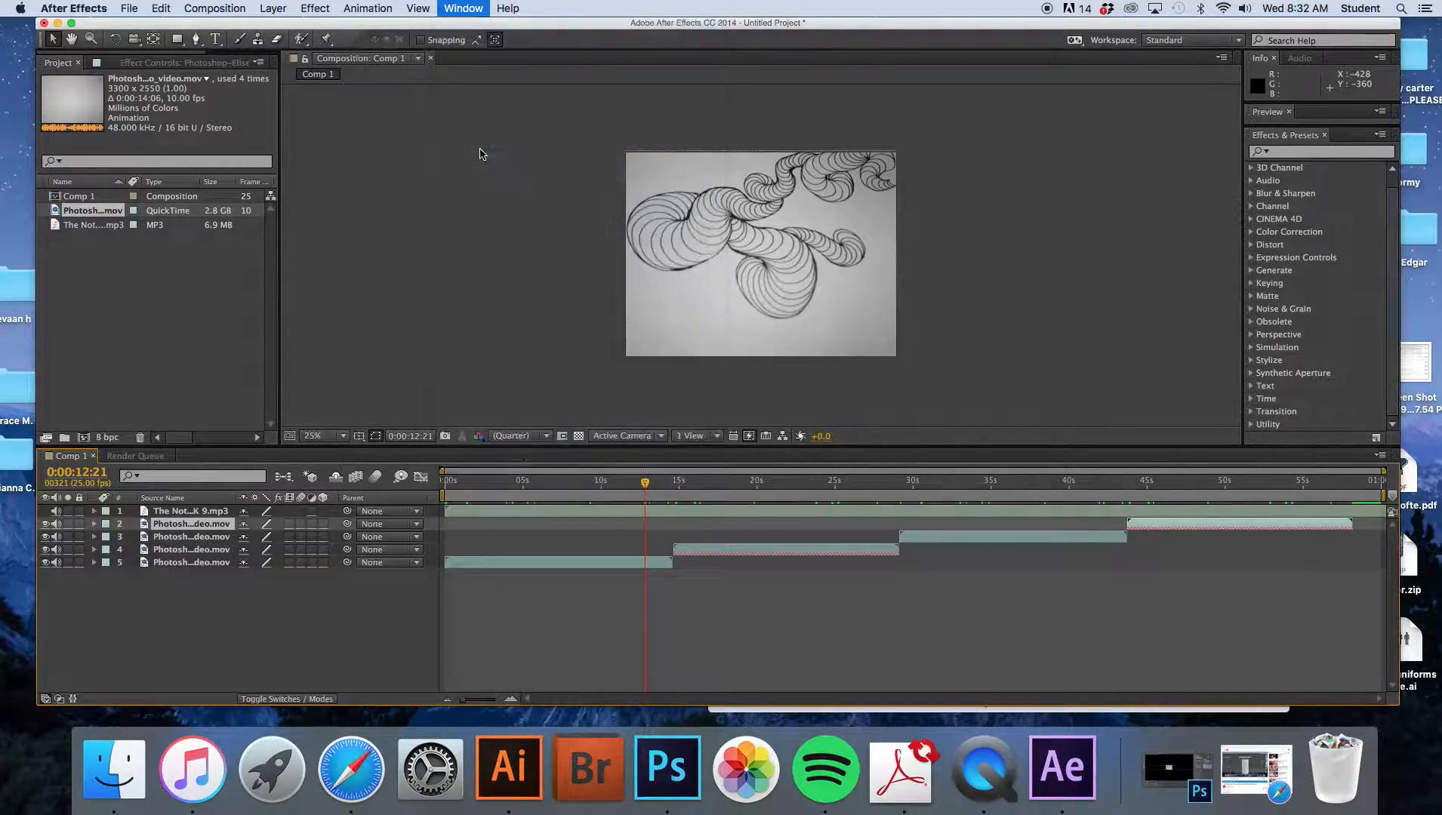
{"action": "left_click", "coordinate": [466, 9]}
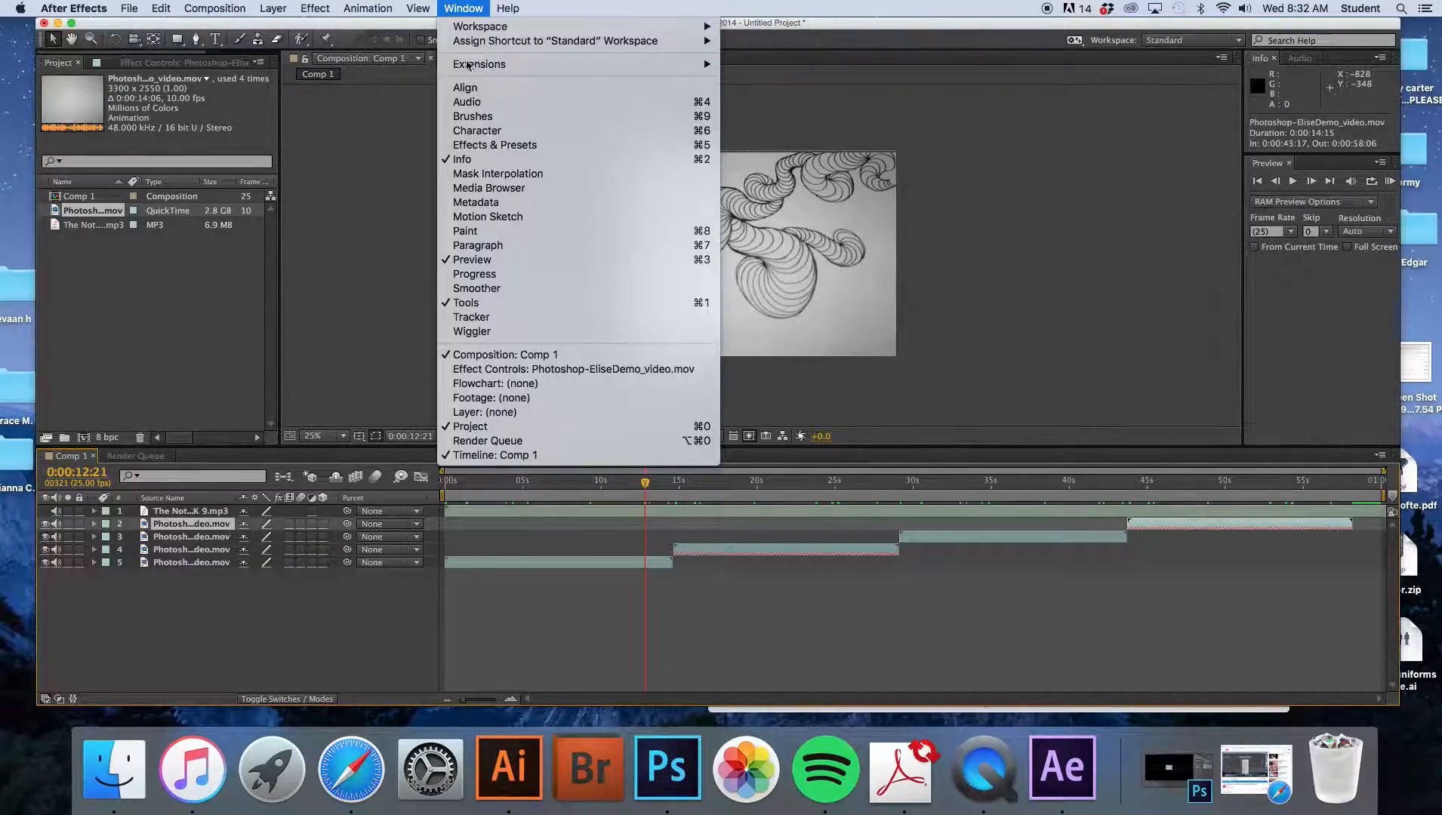
{"action": "left_click", "coordinate": [456, 146]}
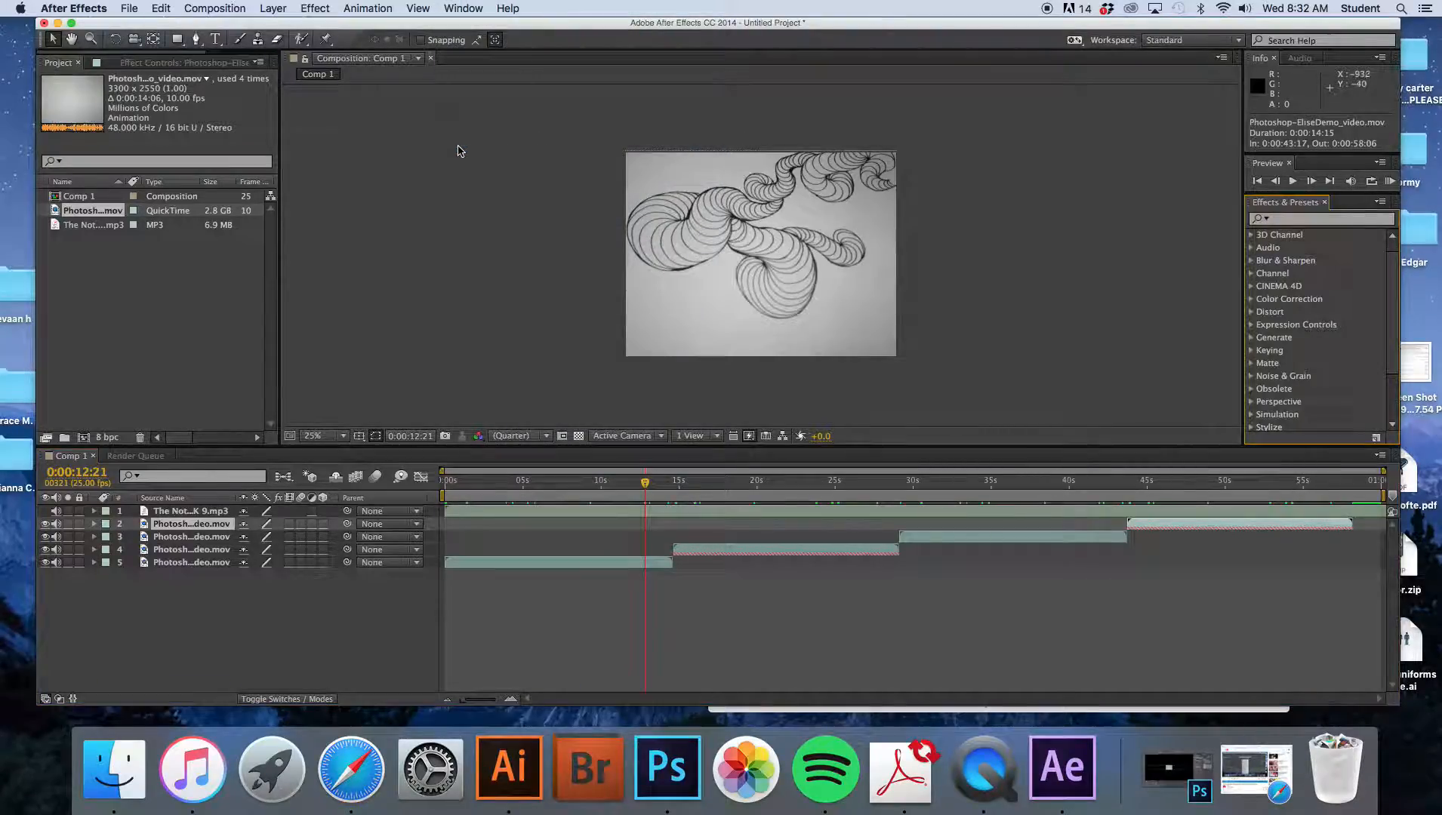
- Search Effects & Presets for "Lens" and apply CC Lens to the first video clip in the sequence
{"action": "left_click", "coordinate": [1324, 220]}
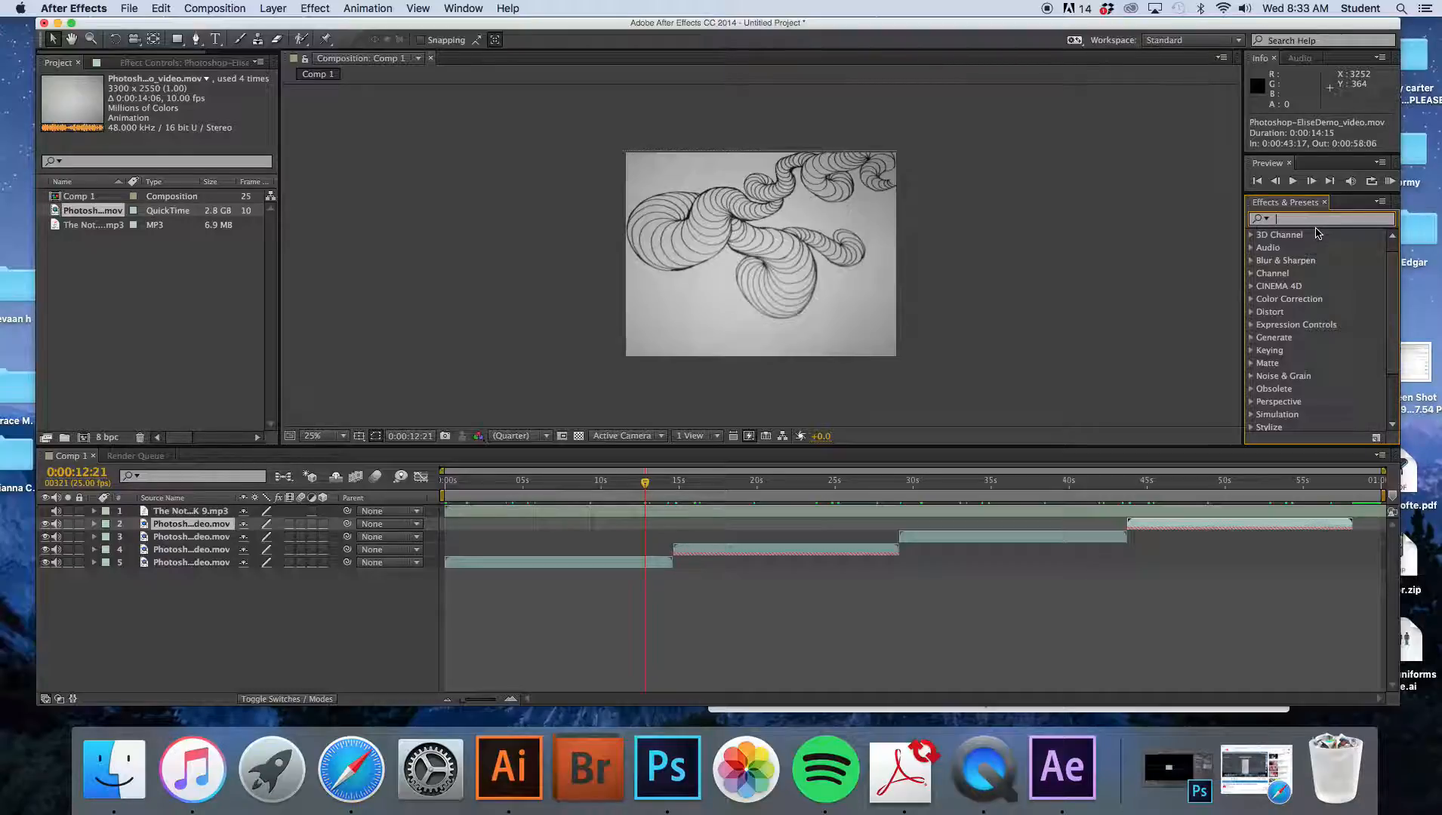
{"action": "left_click", "coordinate": [1252, 299]}
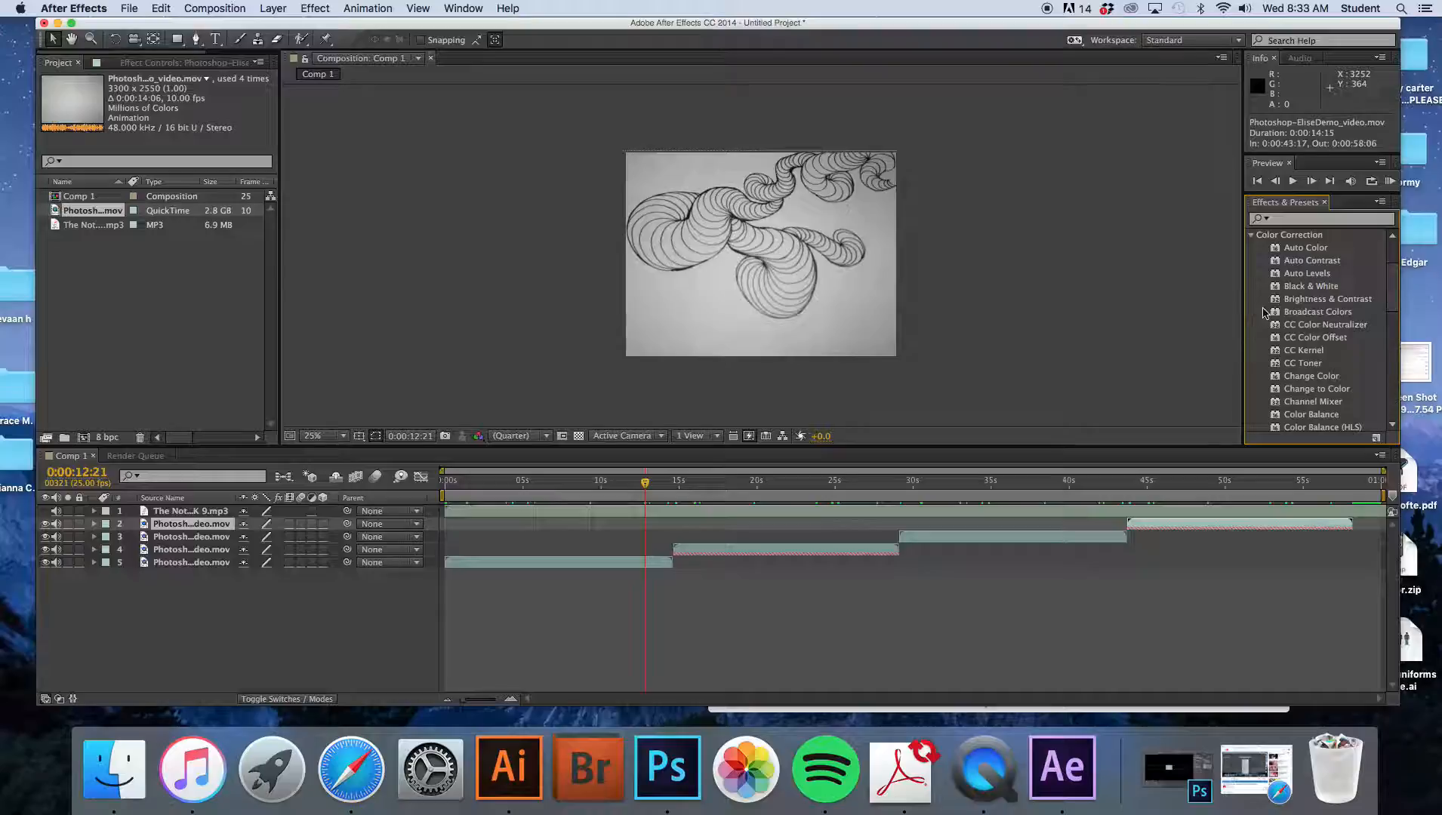
{"action": "left_click", "coordinate": [1299, 220]}
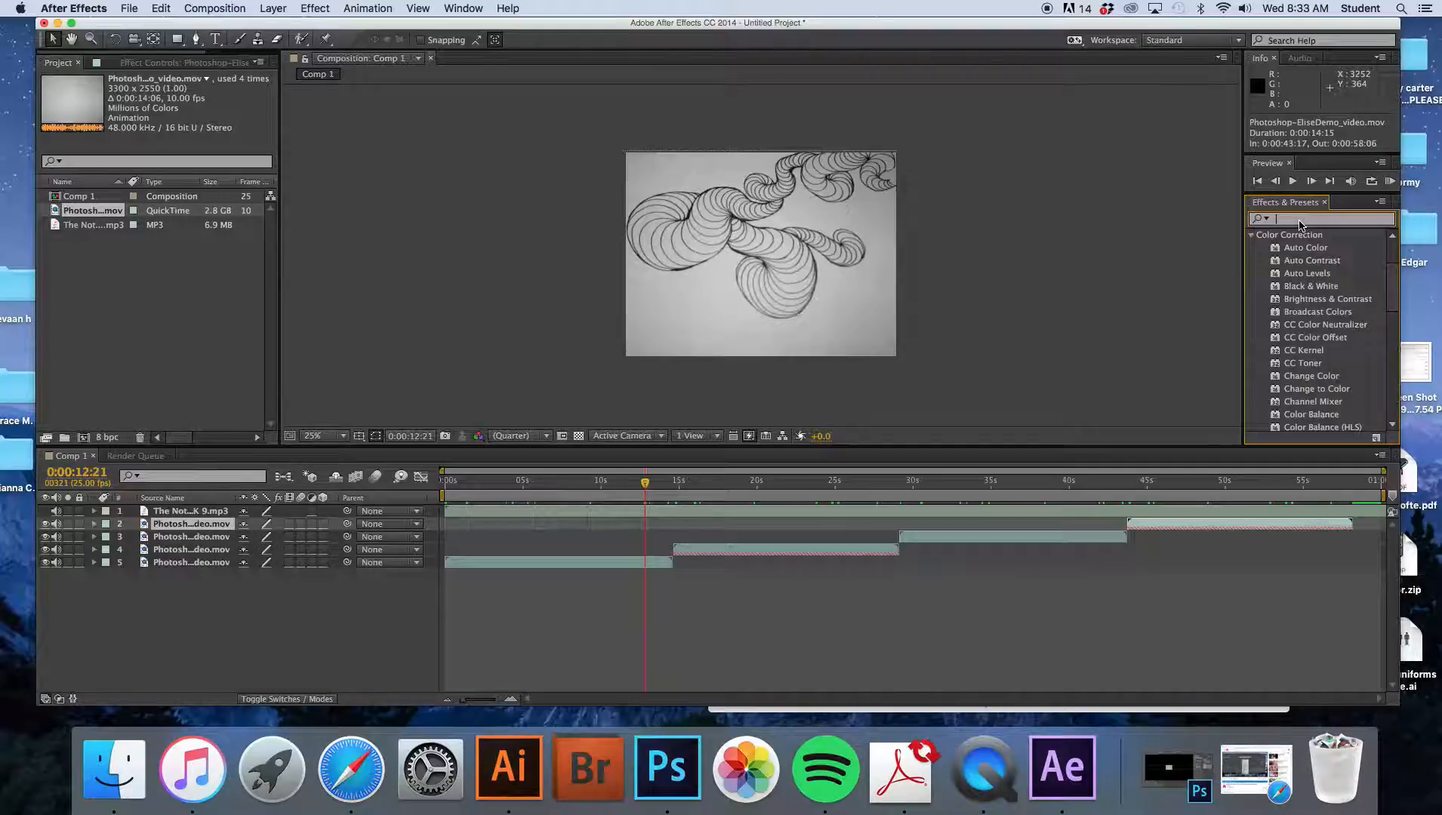
{"action": "type", "text": "Len"}
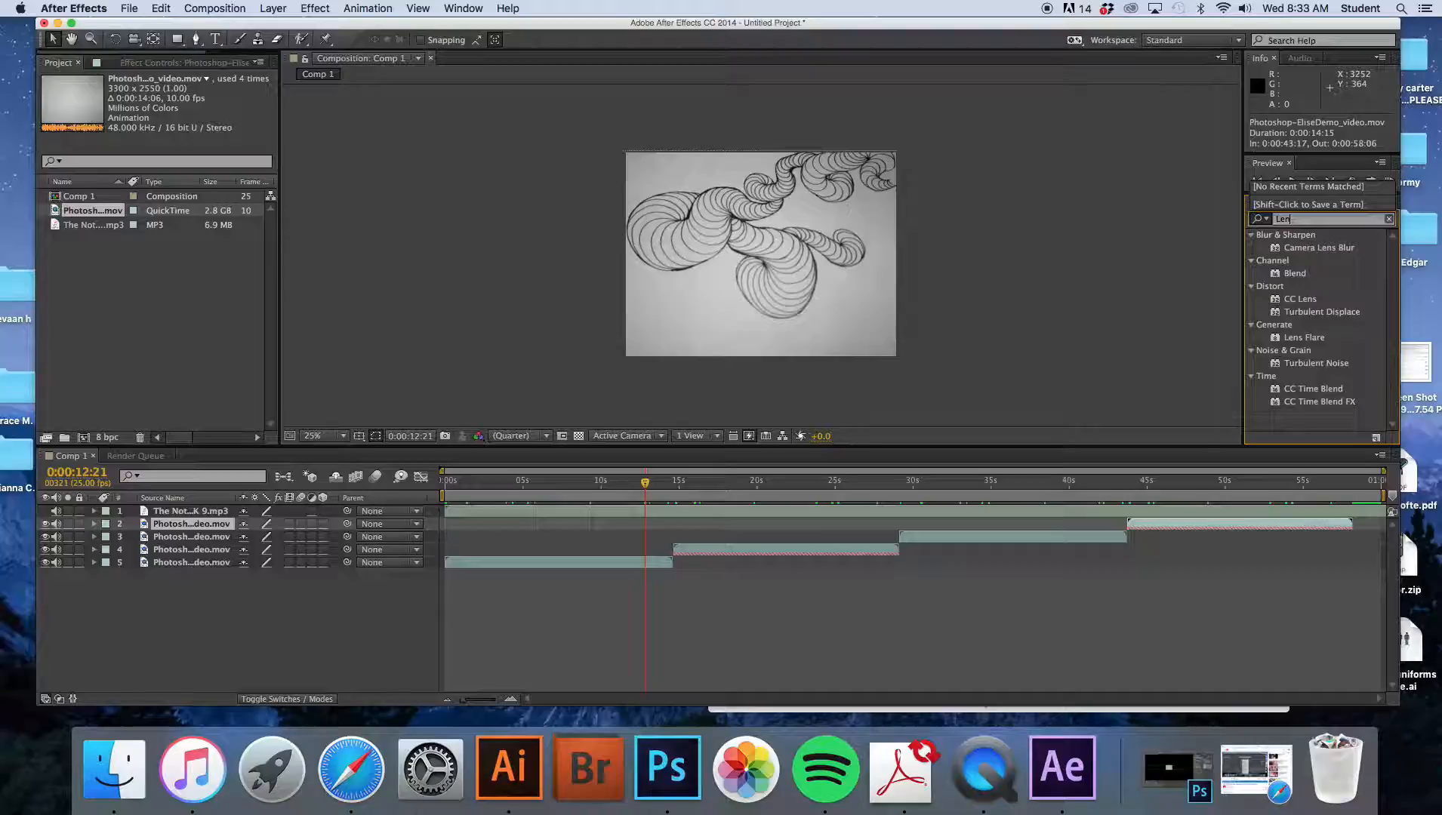
{"action": "type", "text": "s"}
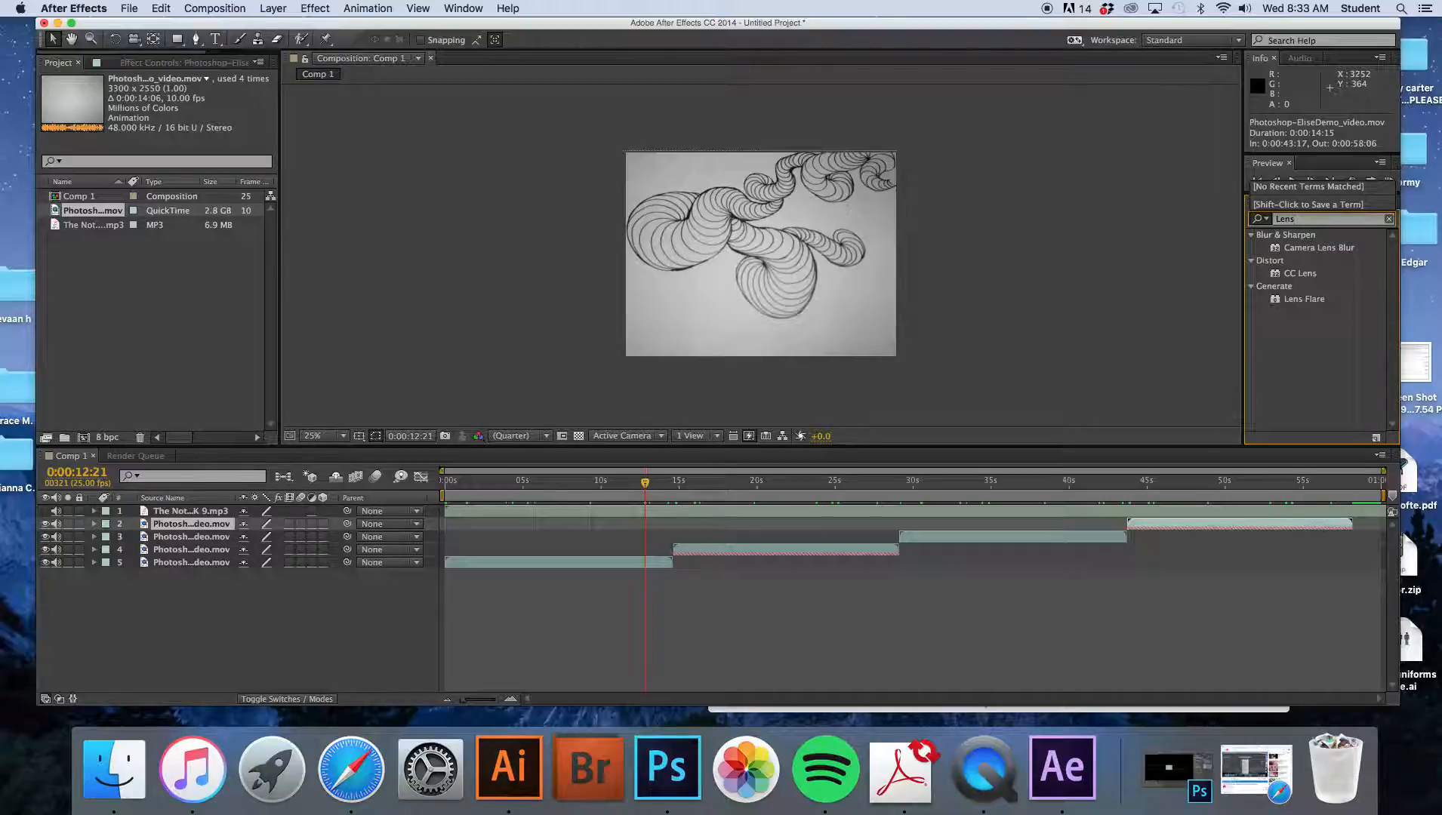
{"action": "left_click", "coordinate": [1307, 274]}
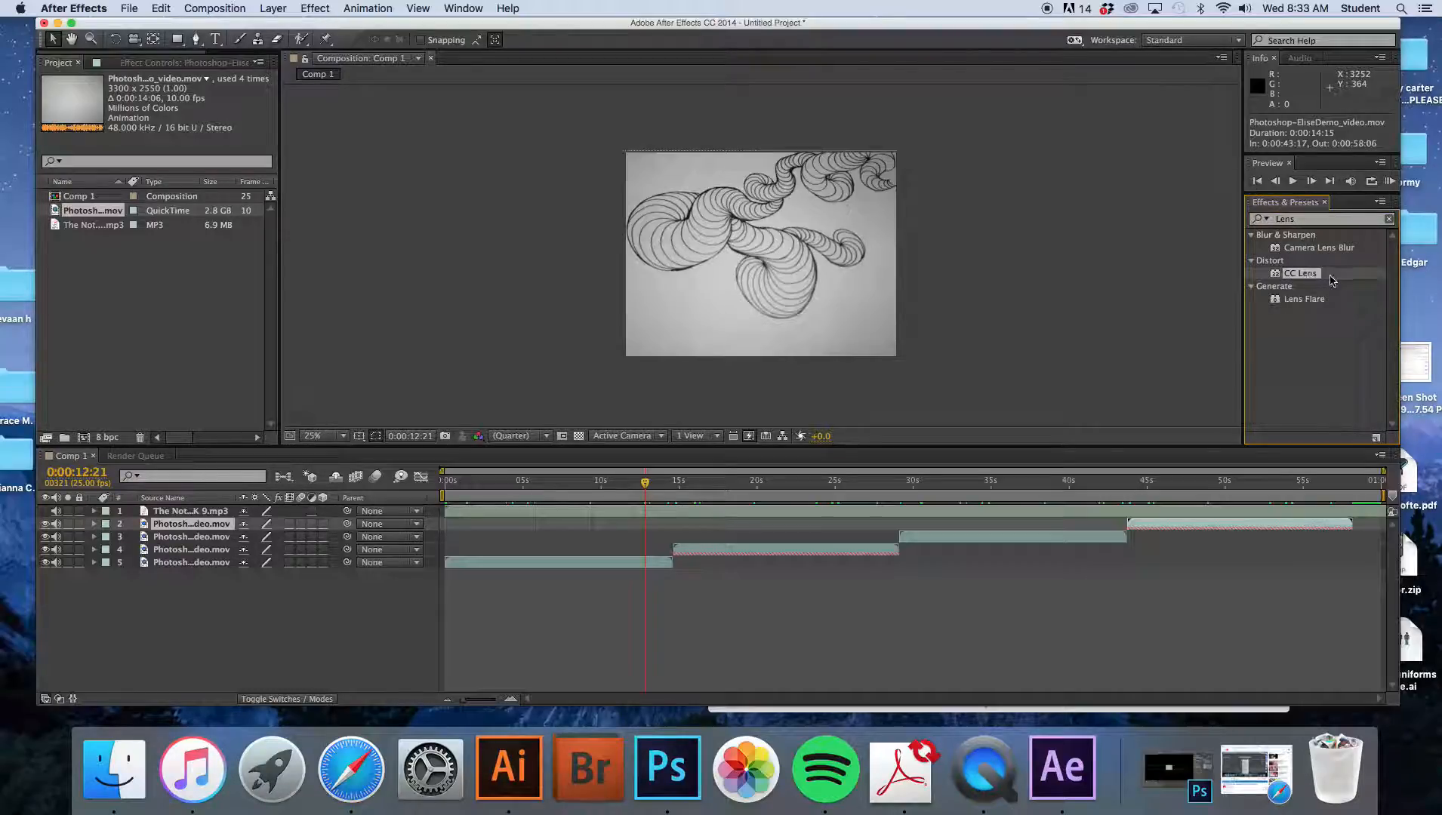
{"action": "left_click_drag", "start_coordinate": [1309, 279], "coordinate": [1231, 296]}
{"action": "left_click_drag", "start_coordinate": [837, 502], "coordinate": [646, 559]}
{"action": "left_click_drag", "start_coordinate": [647, 489], "coordinate": [470, 484]}
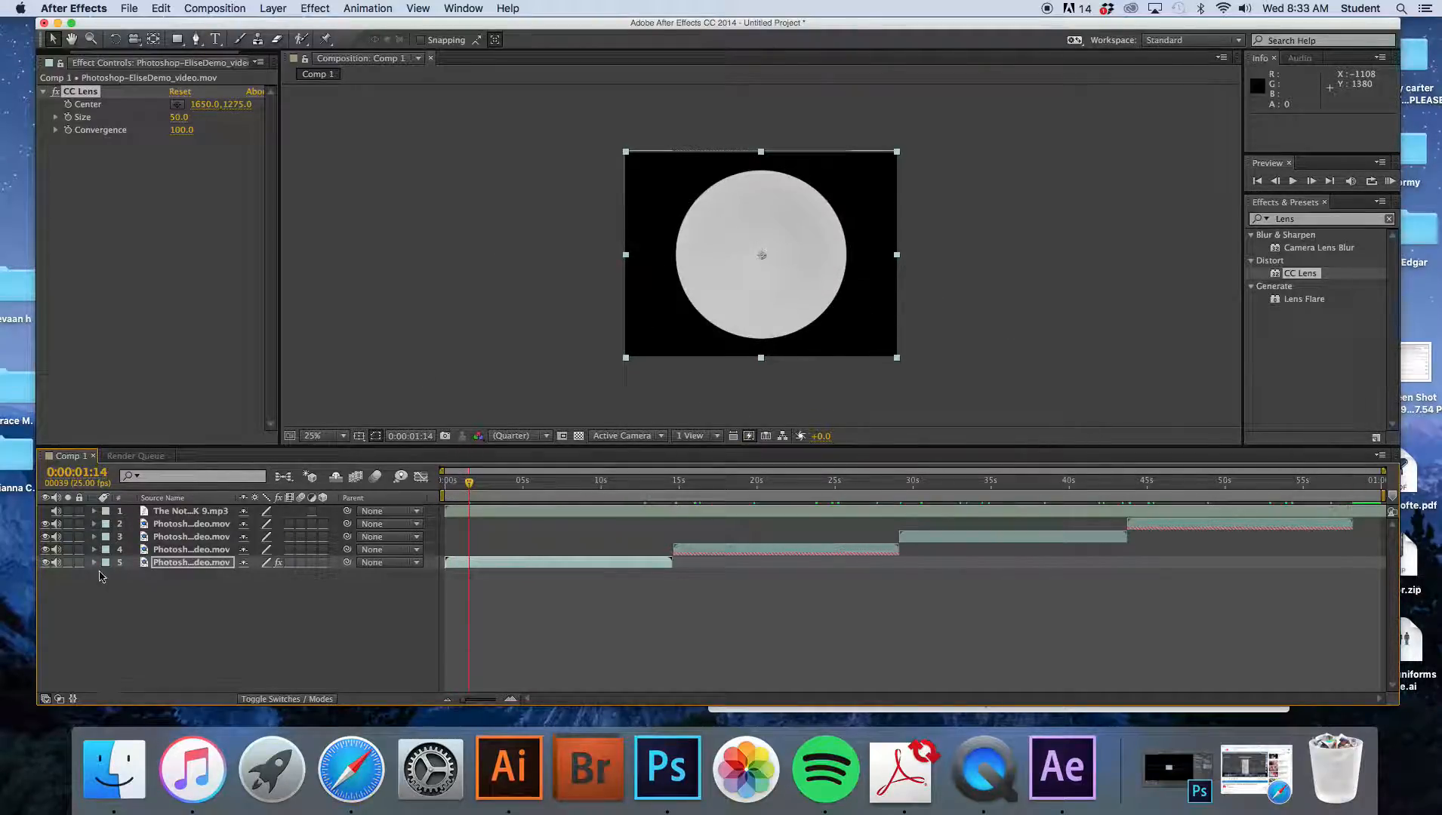
- Expand the first clip's layer in the timeline to reveal its CC Lens properties
{"action": "left_click", "coordinate": [1313, 277]}
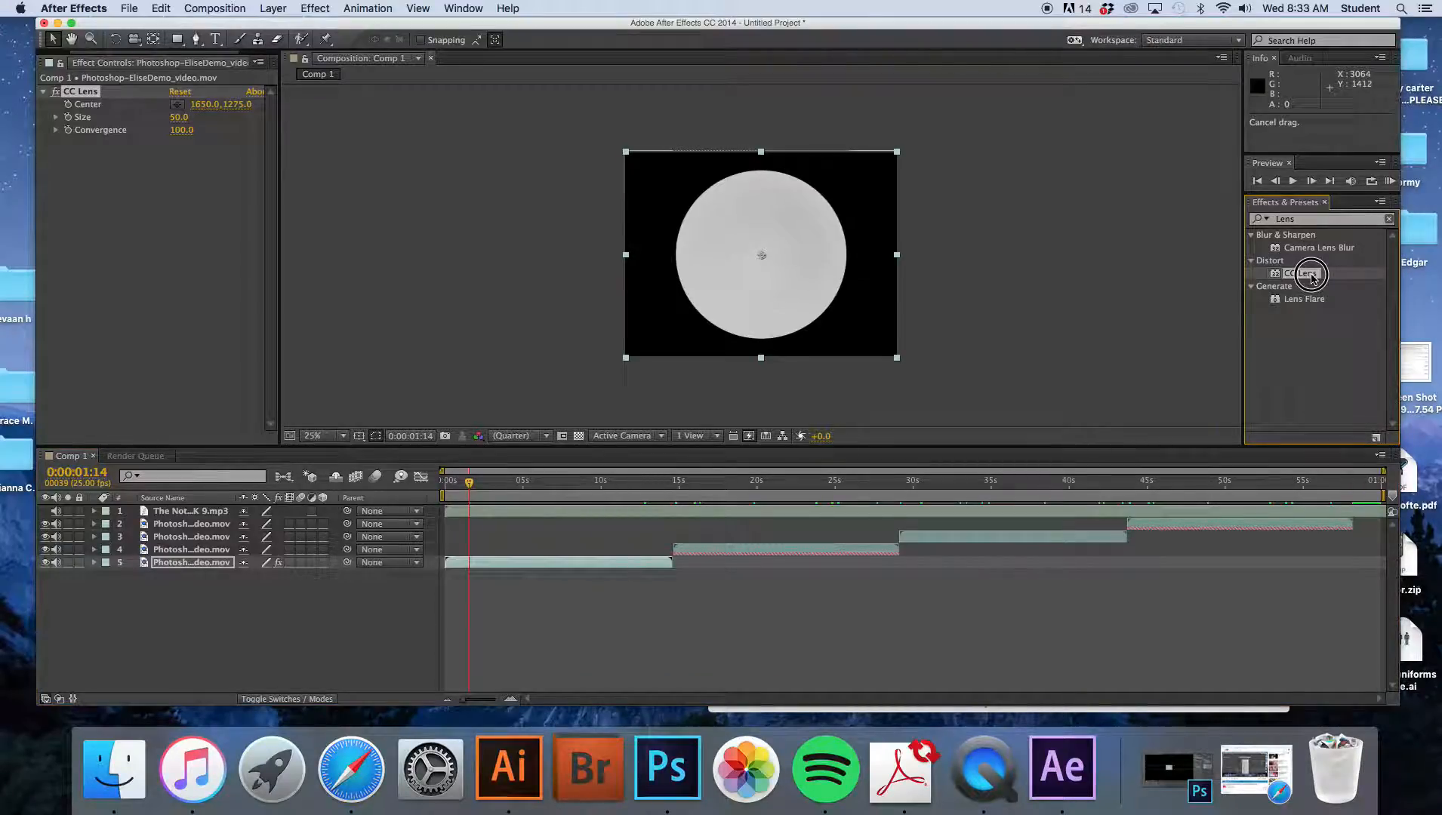
{"action": "left_click_drag", "start_coordinate": [1313, 278], "coordinate": [1349, 272]}
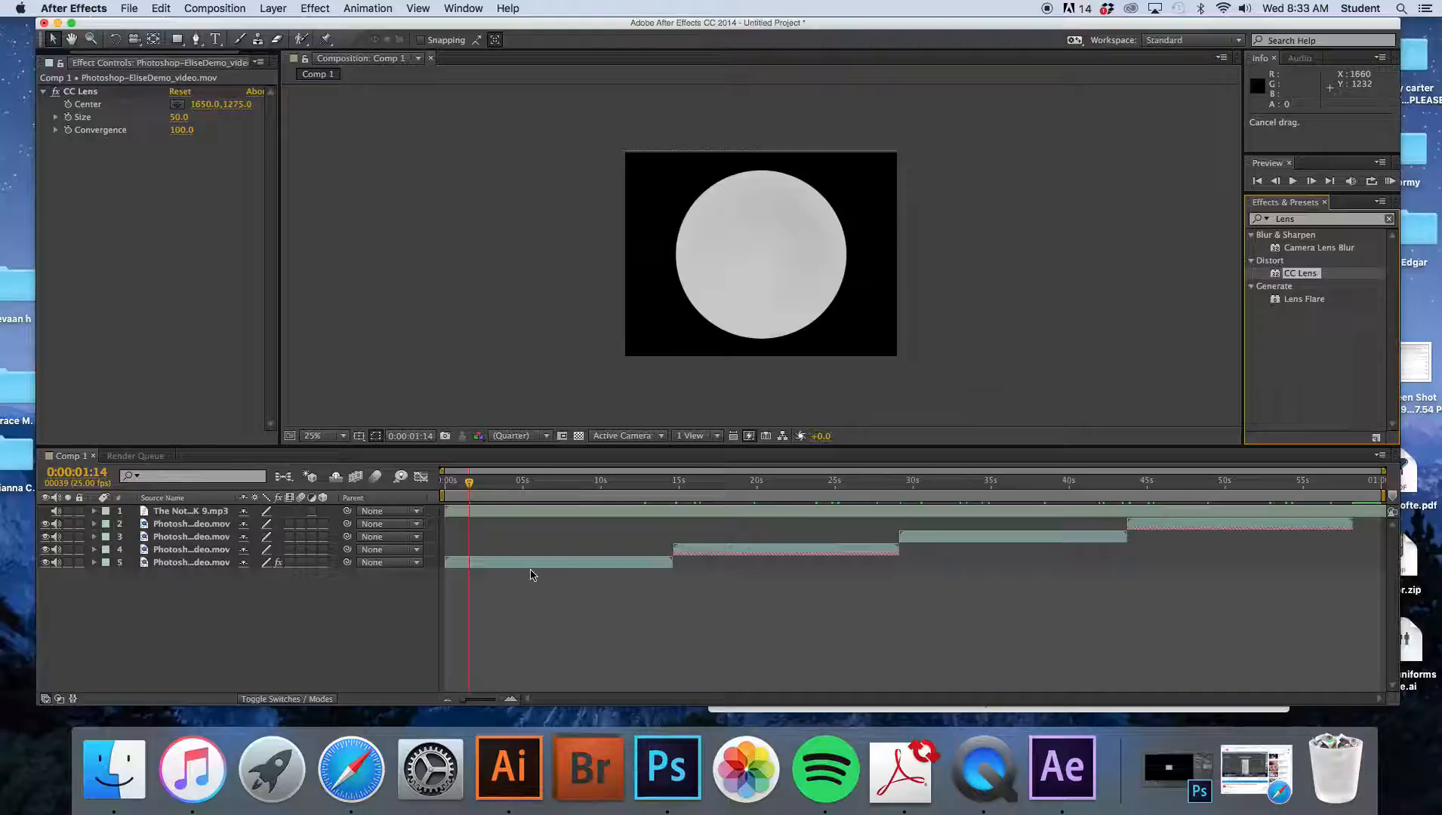
{"action": "left_click", "coordinate": [528, 562]}
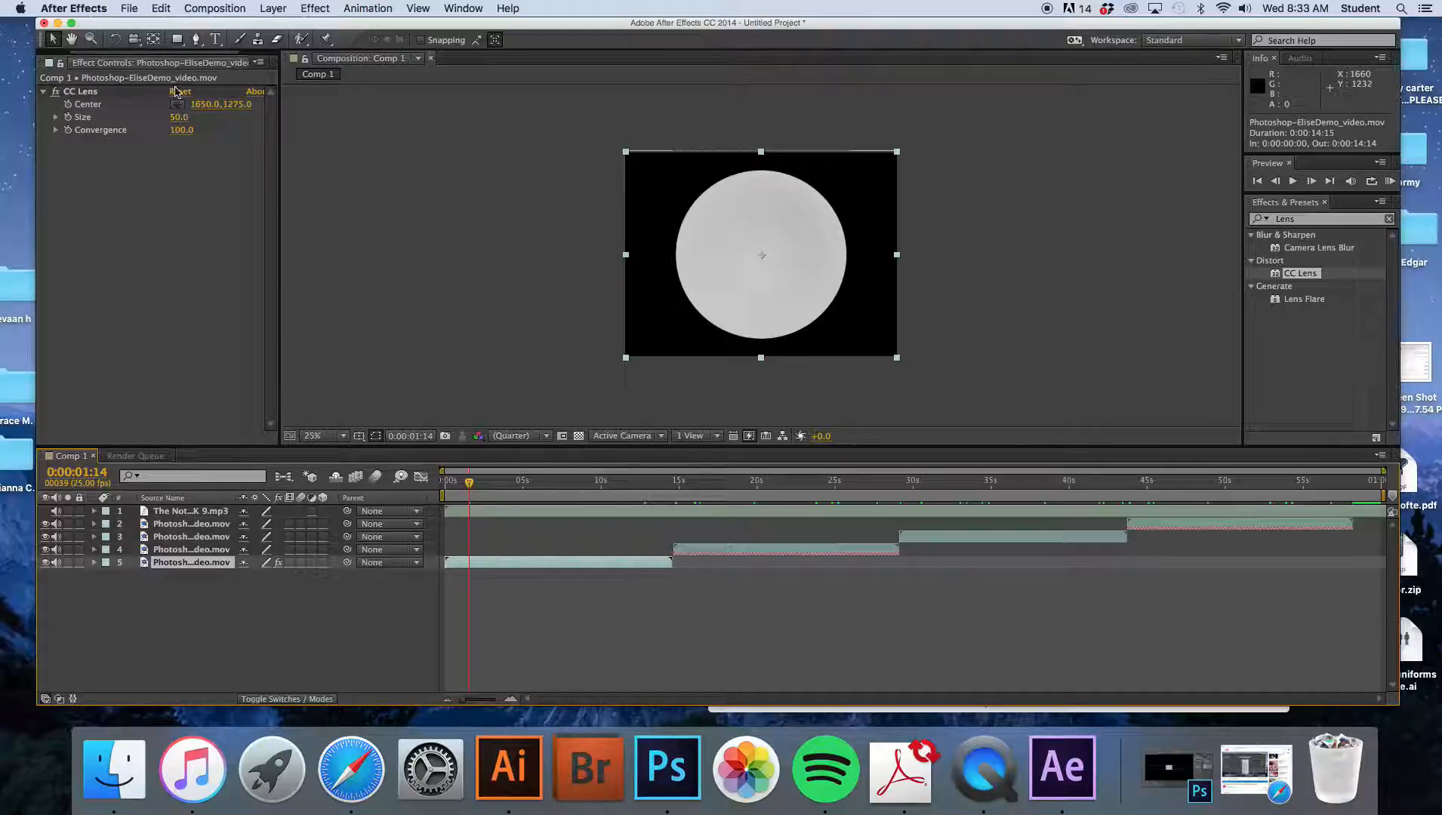
{"action": "left_click", "coordinate": [94, 564]}
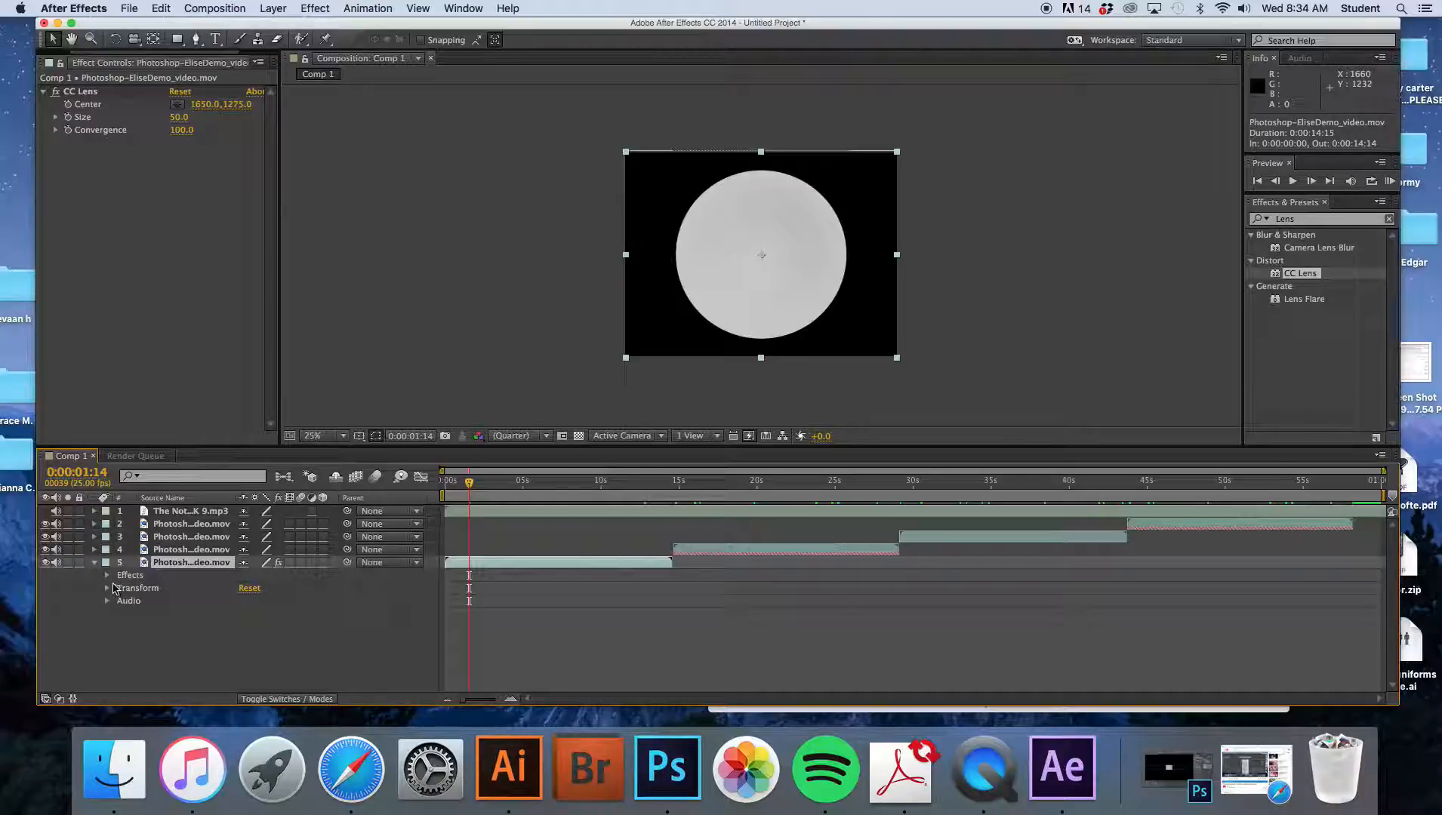
{"action": "left_click", "coordinate": [108, 576]}
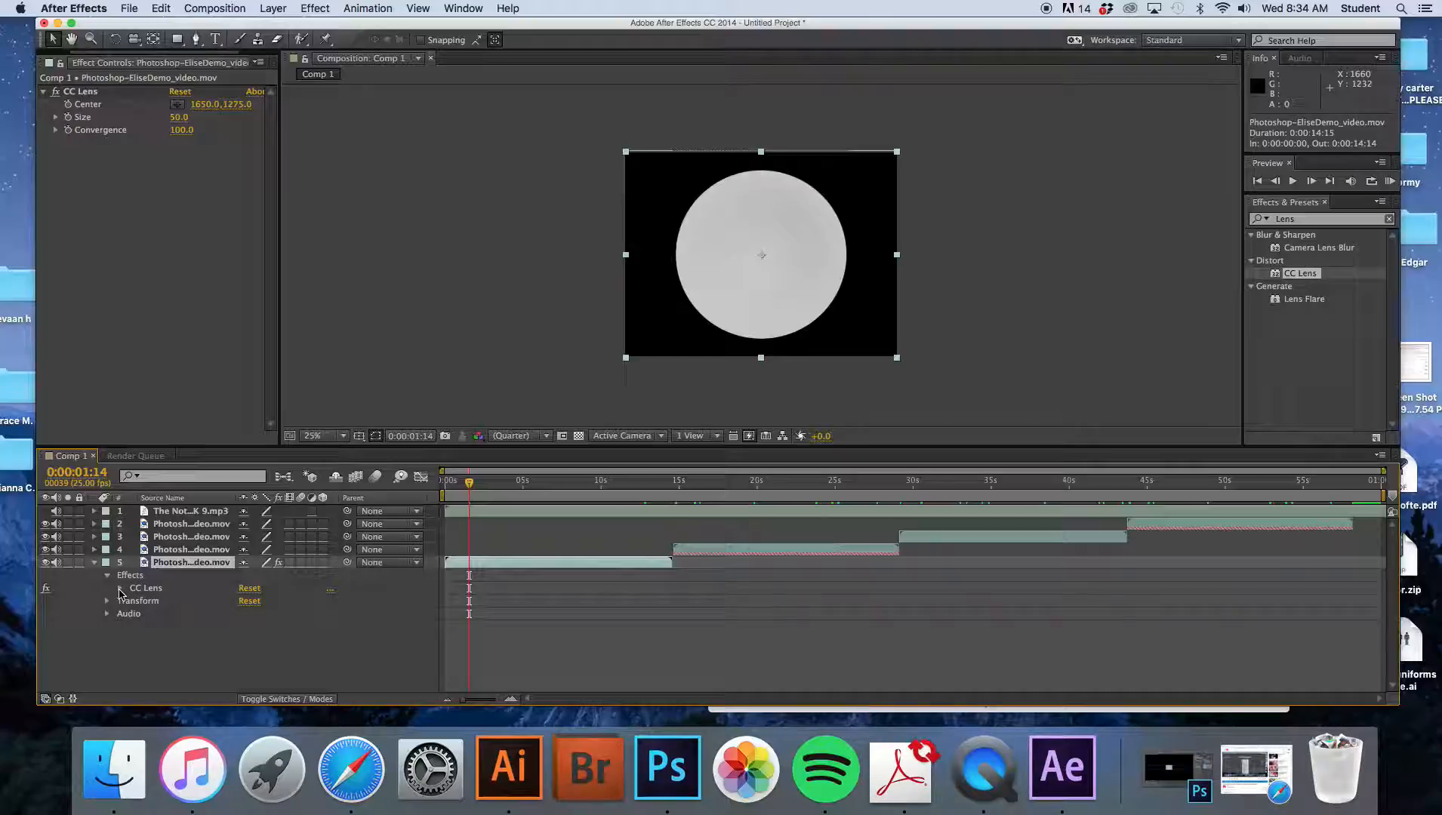
{"action": "left_click", "coordinate": [120, 589]}
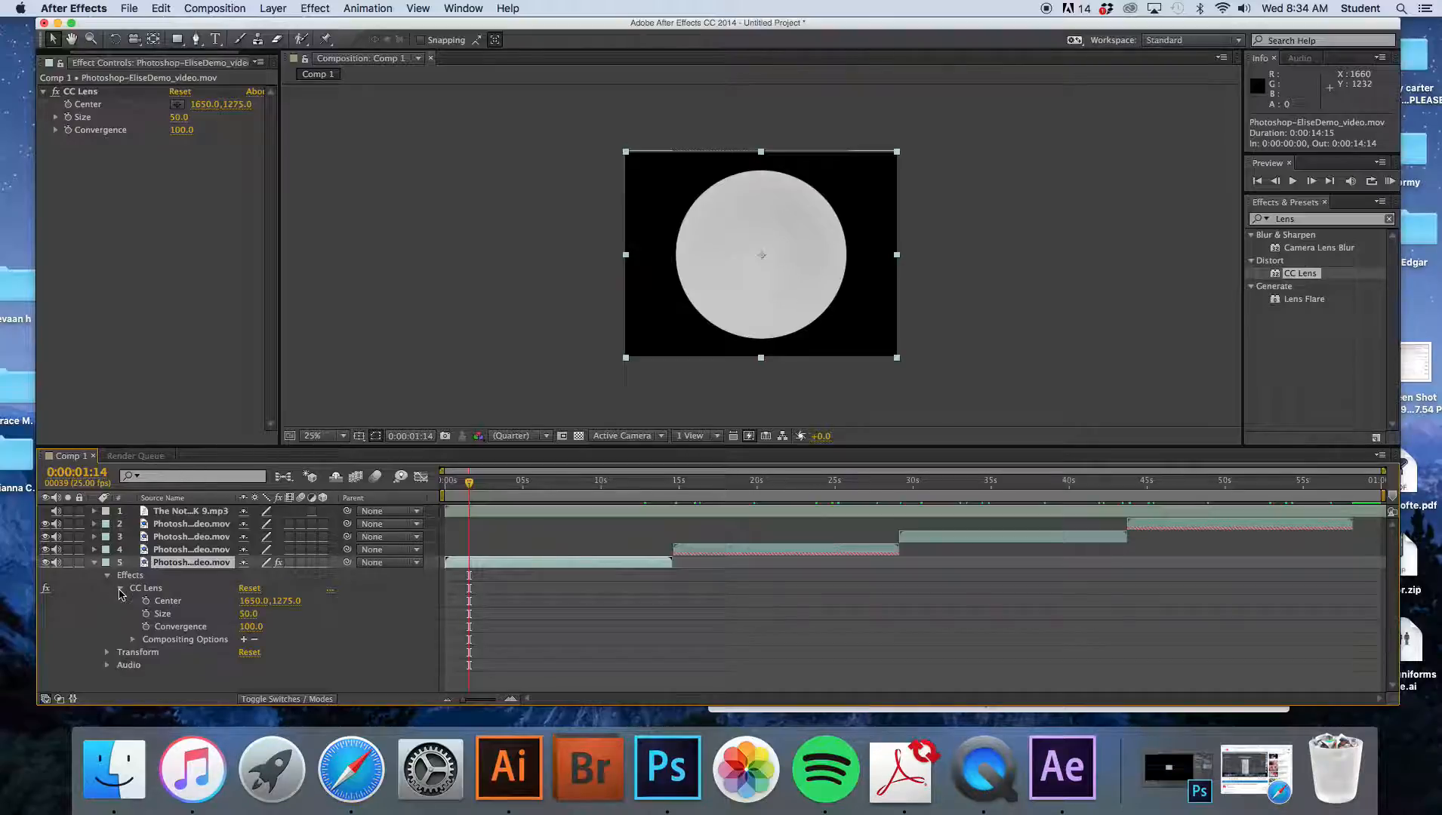
- Keyframe CC Lens Size at 3.5 at the clip's start and 100 at about 0:00:05
{"action": "left_click_drag", "start_coordinate": [472, 484], "coordinate": [533, 504]}
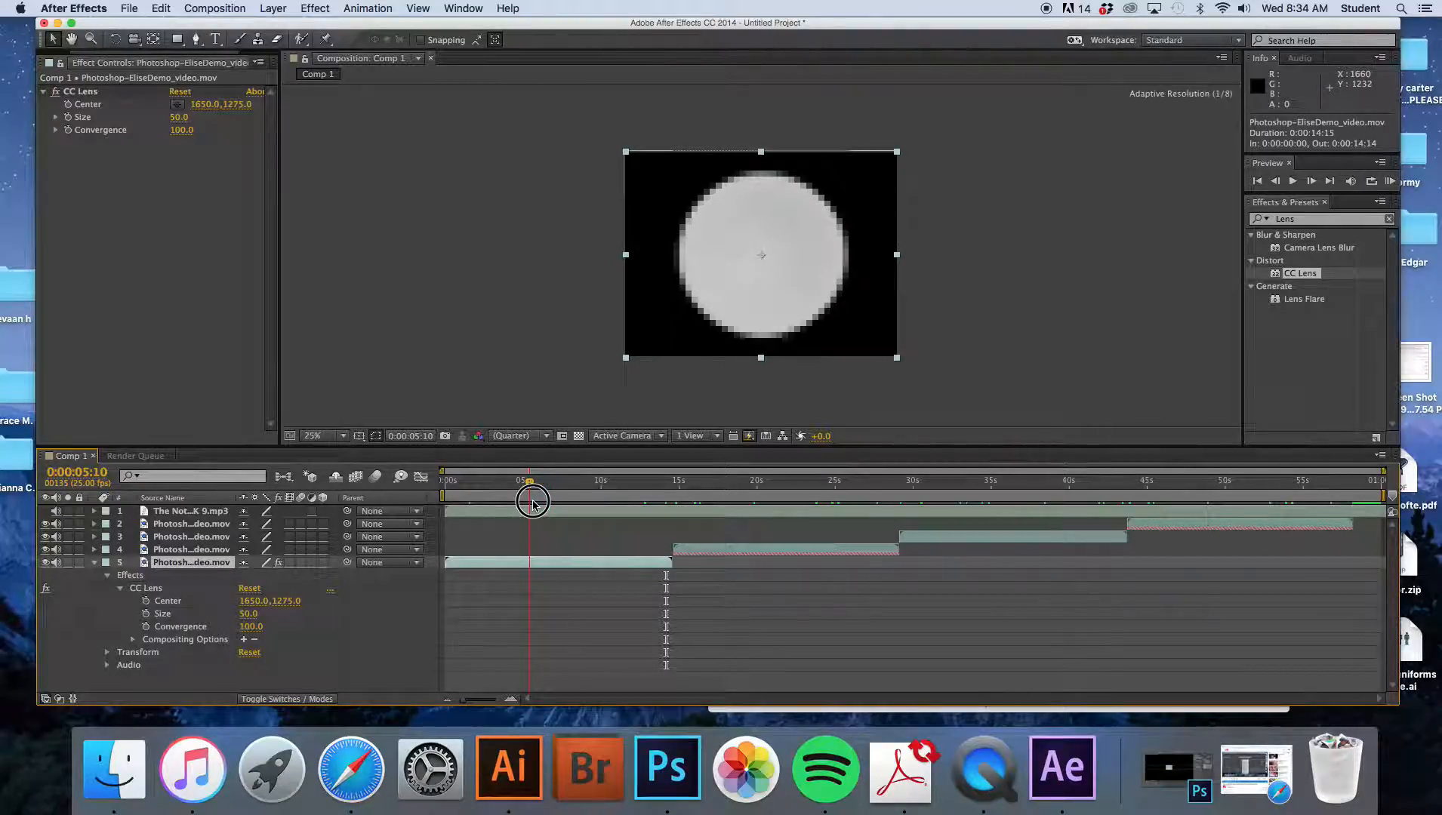
{"action": "left_click_drag", "start_coordinate": [533, 503], "coordinate": [470, 494]}
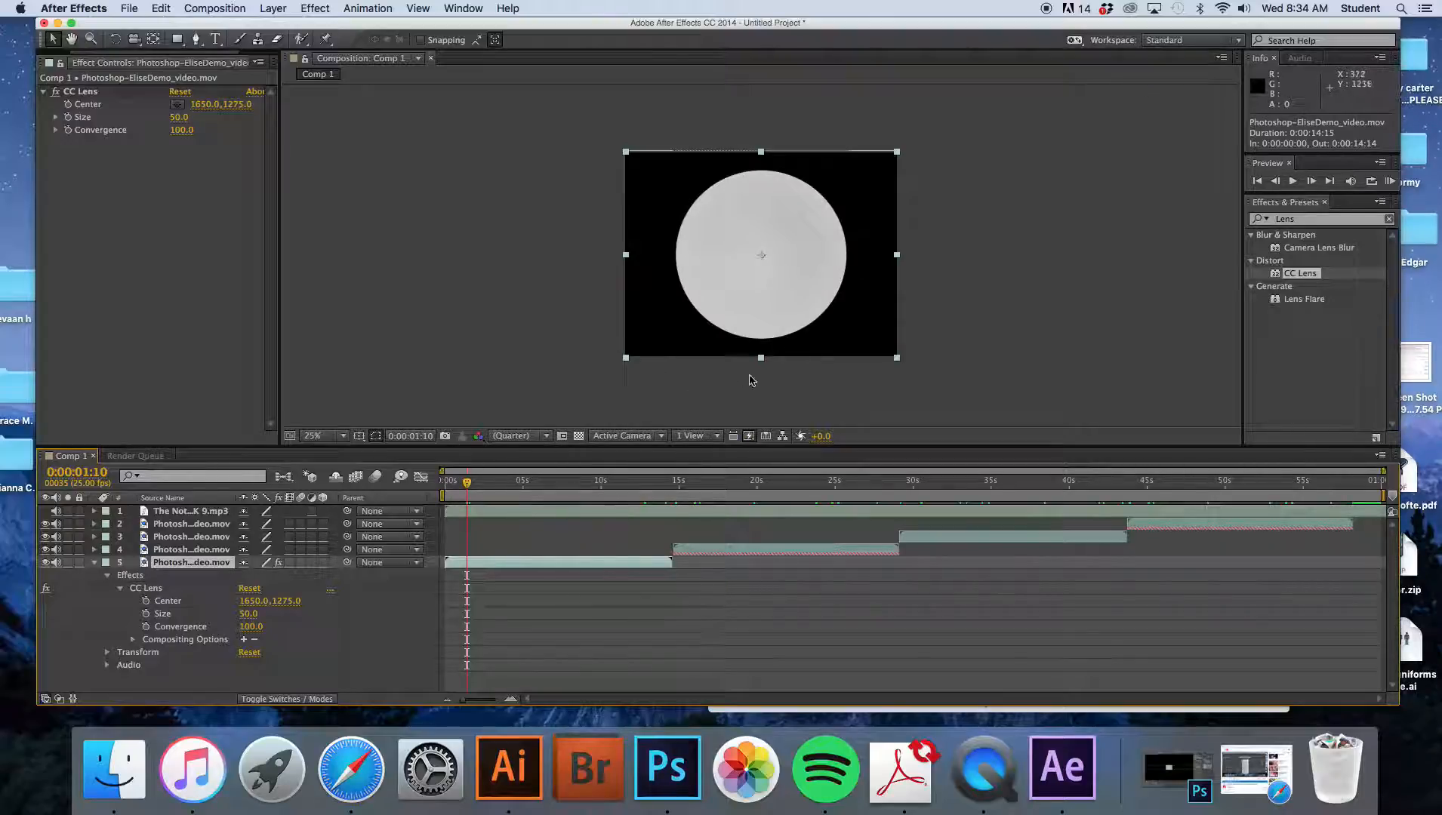
{"action": "left_click", "coordinate": [56, 119]}
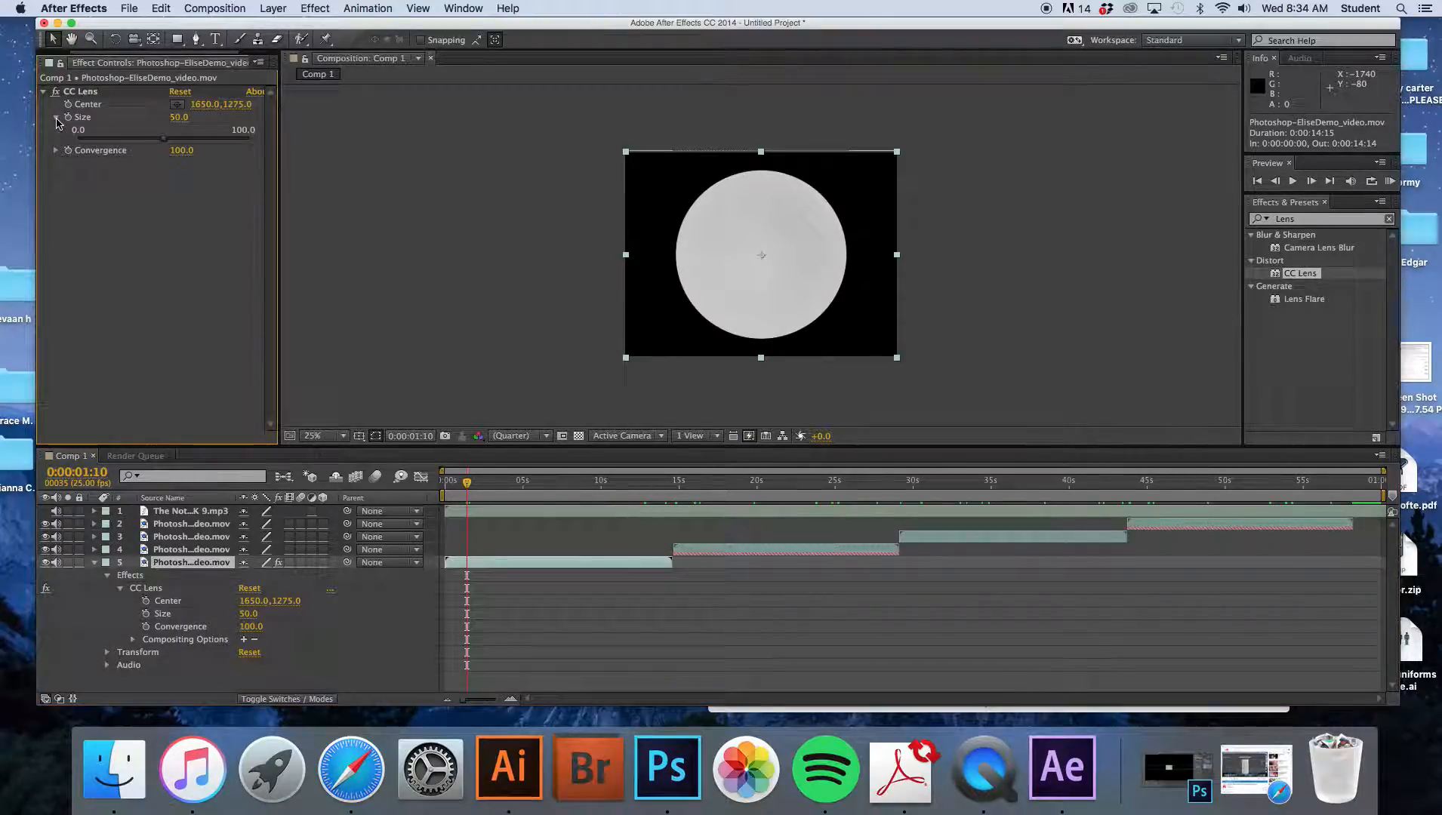
{"action": "left_click_drag", "start_coordinate": [163, 143], "coordinate": [83, 143]}
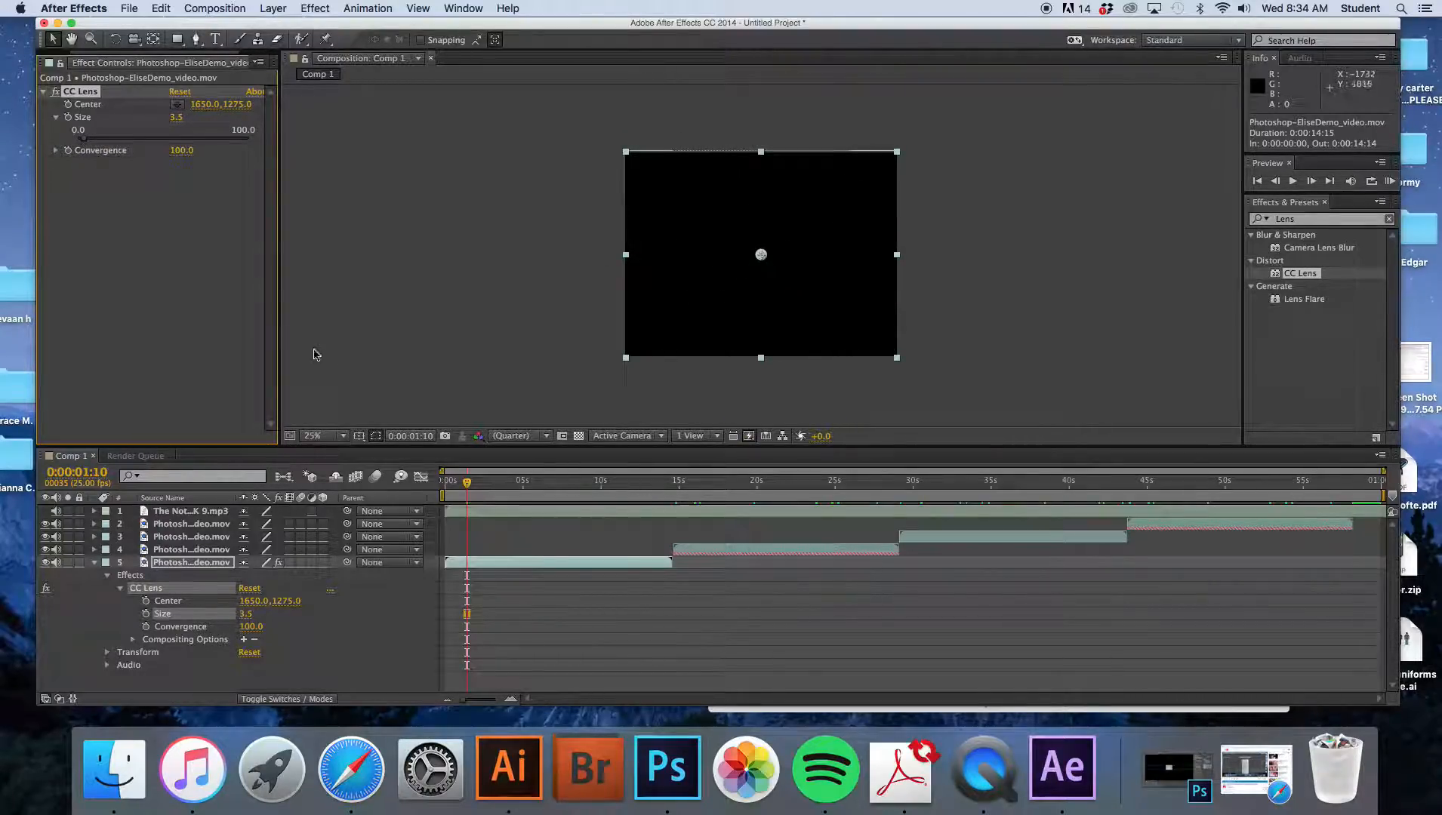
{"action": "left_click_drag", "start_coordinate": [469, 491], "coordinate": [446, 500]}
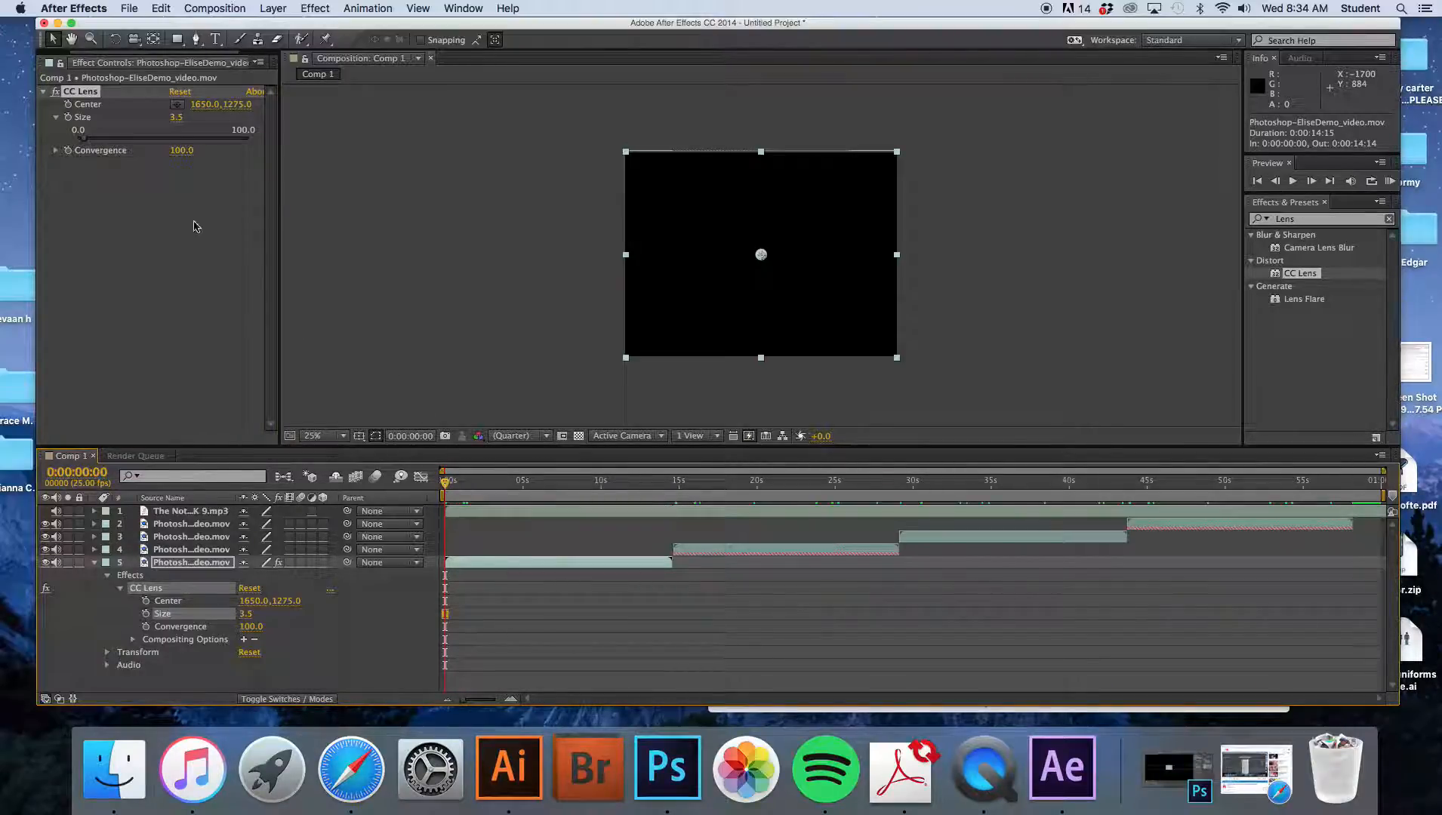
{"action": "left_click", "coordinate": [68, 118]}
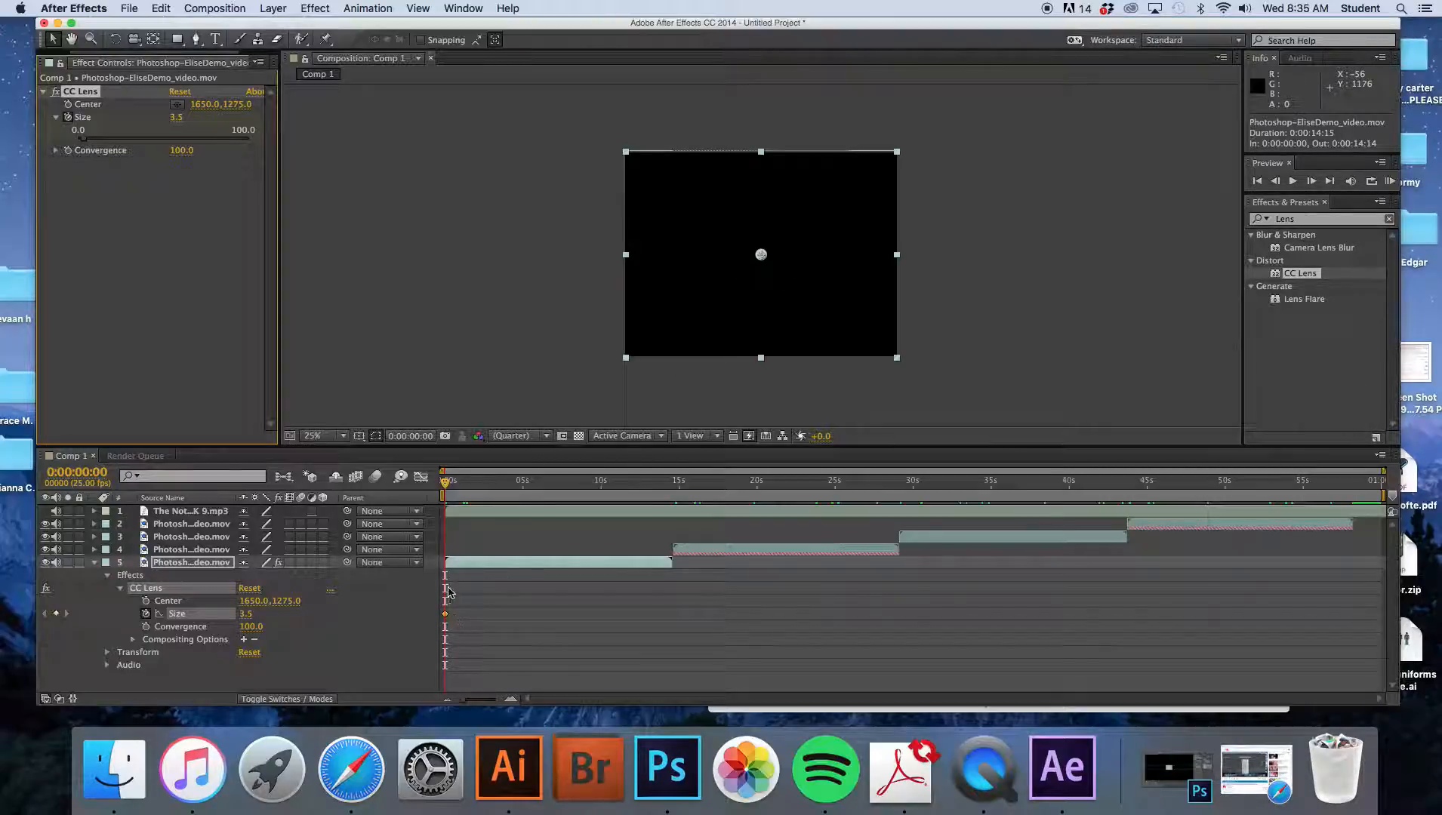
{"action": "left_click_drag", "start_coordinate": [447, 489], "coordinate": [523, 489]}
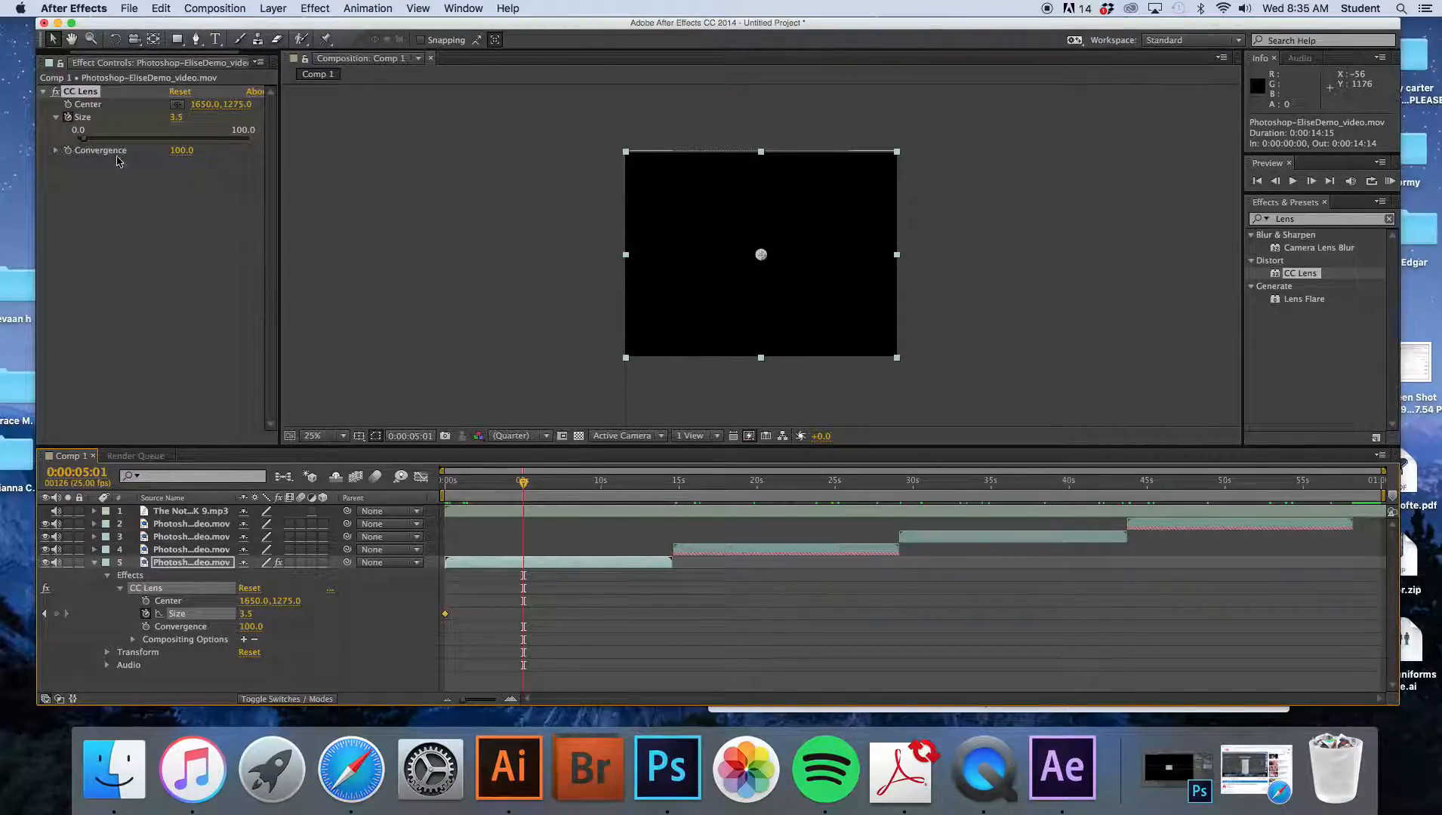
{"action": "left_click_drag", "start_coordinate": [85, 144], "coordinate": [253, 143]}
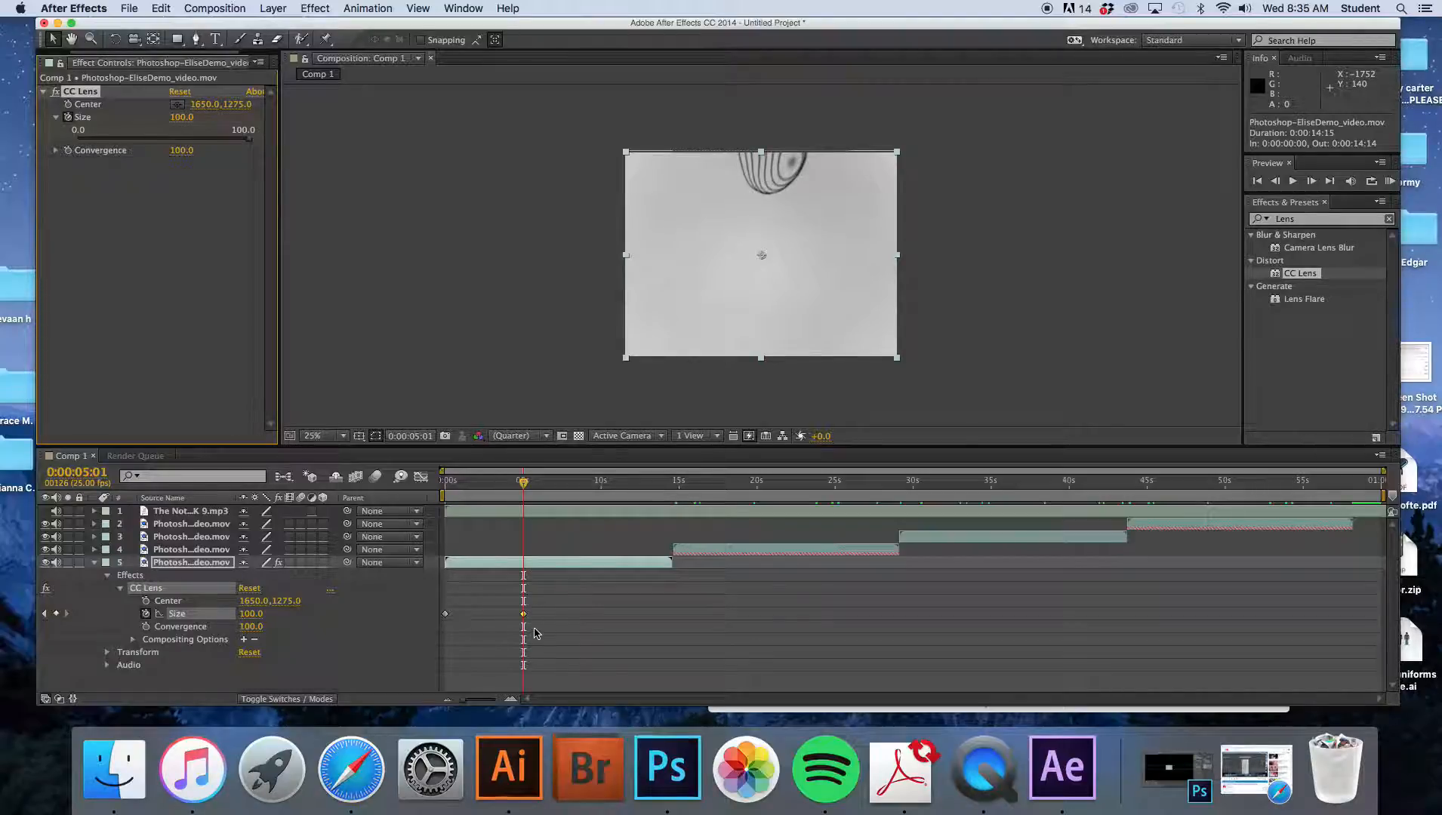
- Set the CC Lens Convergence to -100
{"action": "left_click_drag", "start_coordinate": [537, 487], "coordinate": [450, 513]}
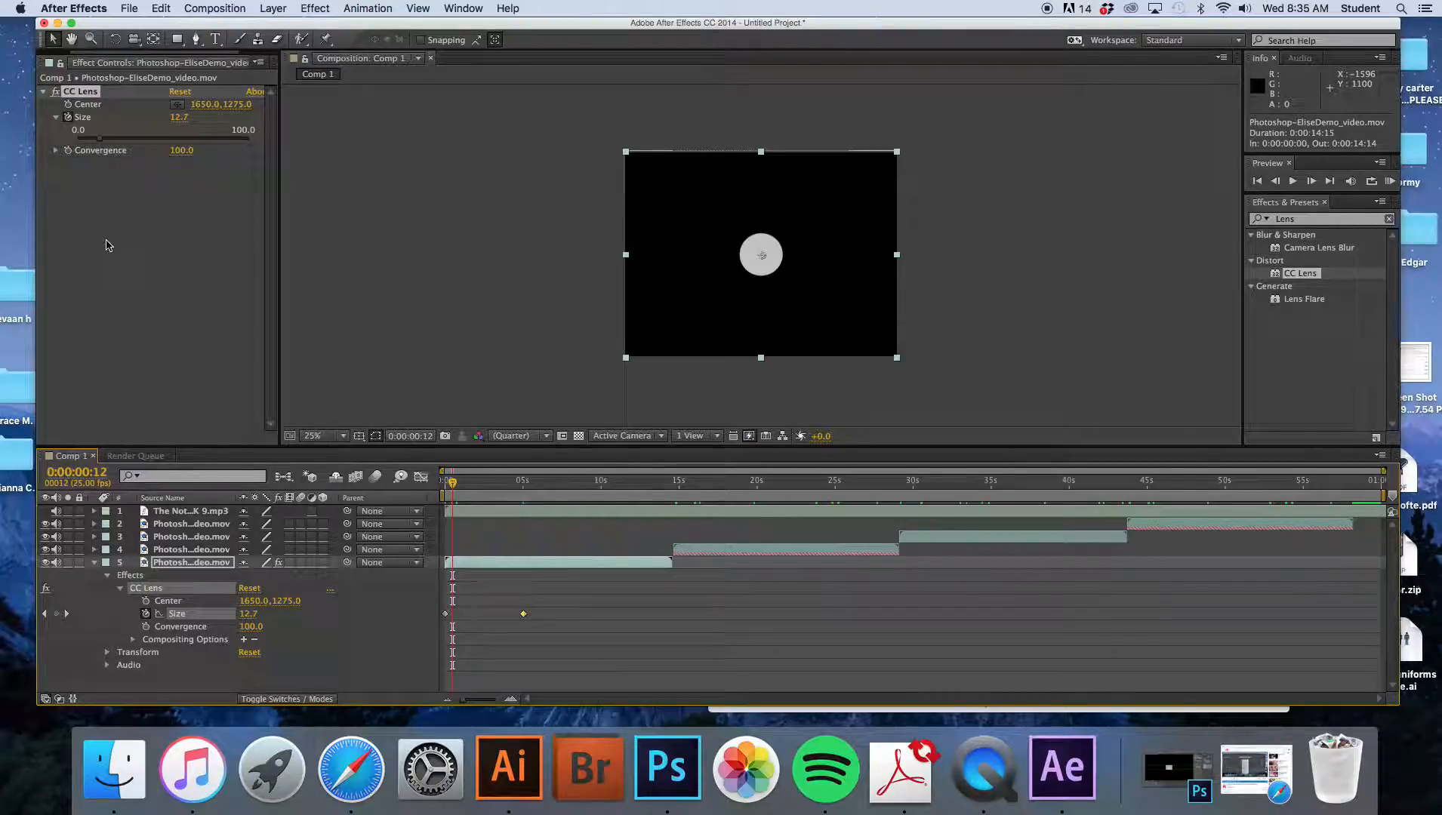
{"action": "left_click", "coordinate": [55, 152]}
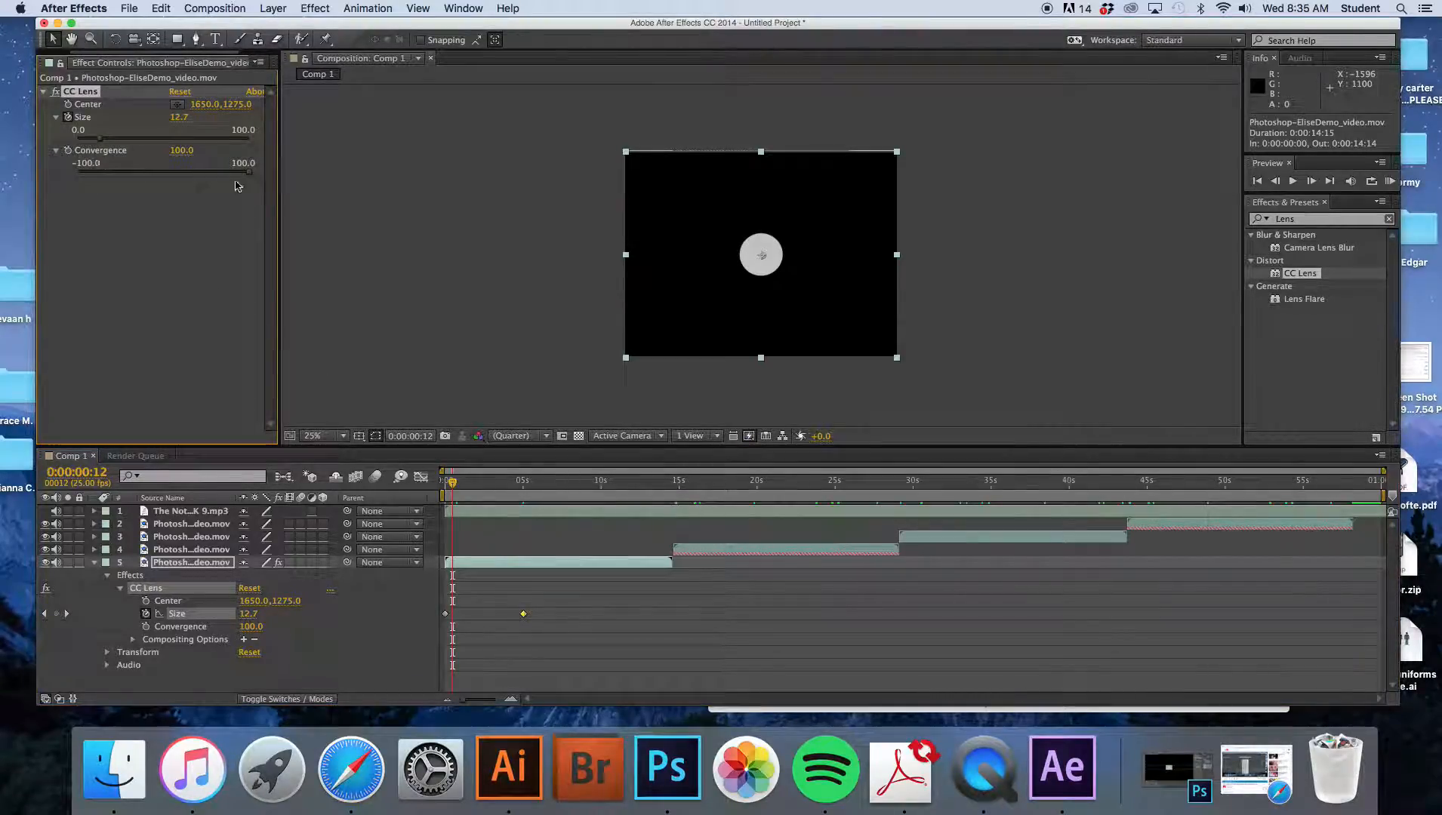
{"action": "left_click_drag", "start_coordinate": [248, 174], "coordinate": [148, 172]}
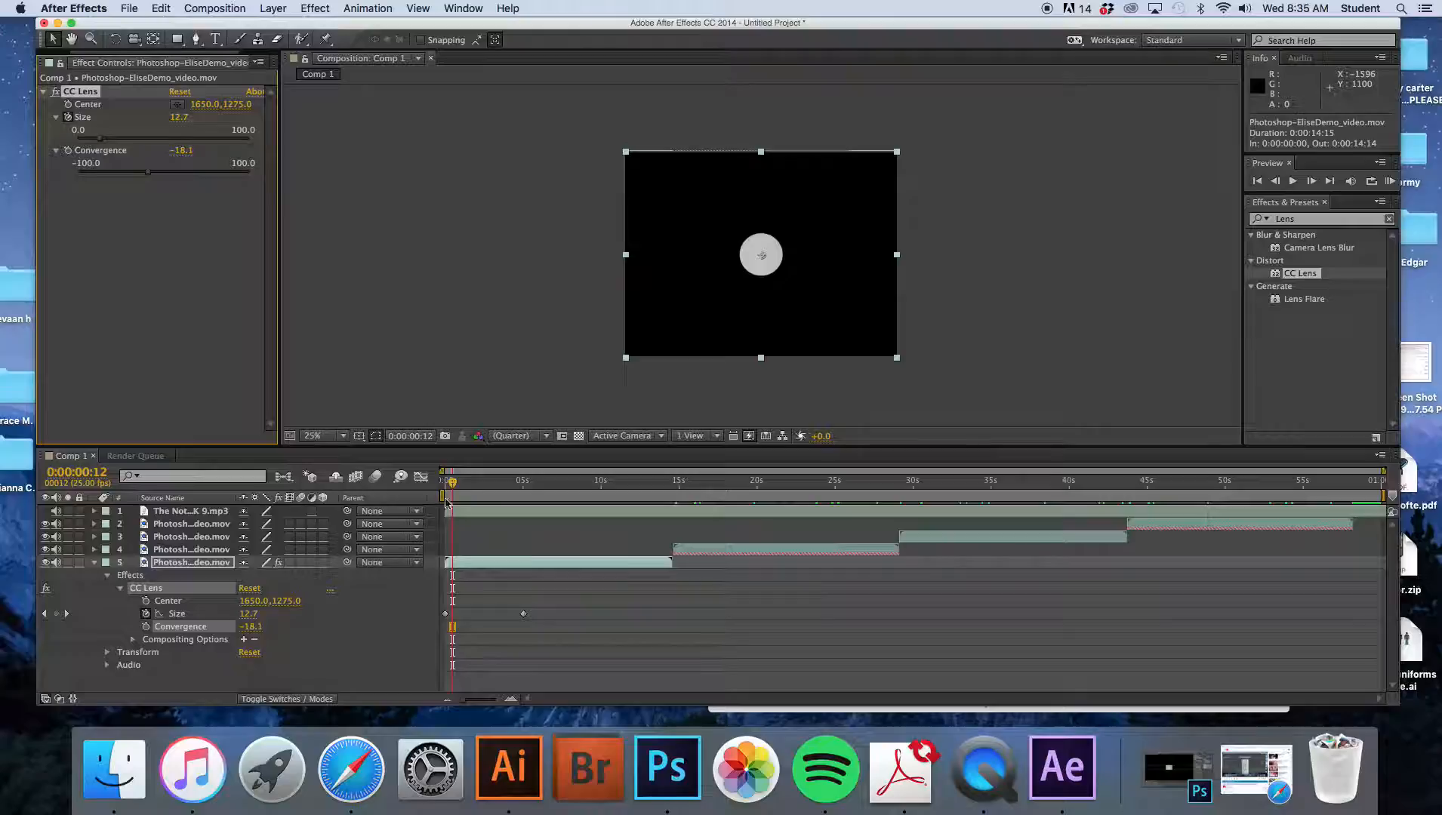
{"action": "left_click_drag", "start_coordinate": [457, 486], "coordinate": [502, 491]}
{"action": "left_click_drag", "start_coordinate": [145, 172], "coordinate": [57, 175]}
{"action": "left_click_drag", "start_coordinate": [507, 497], "coordinate": [640, 497]}
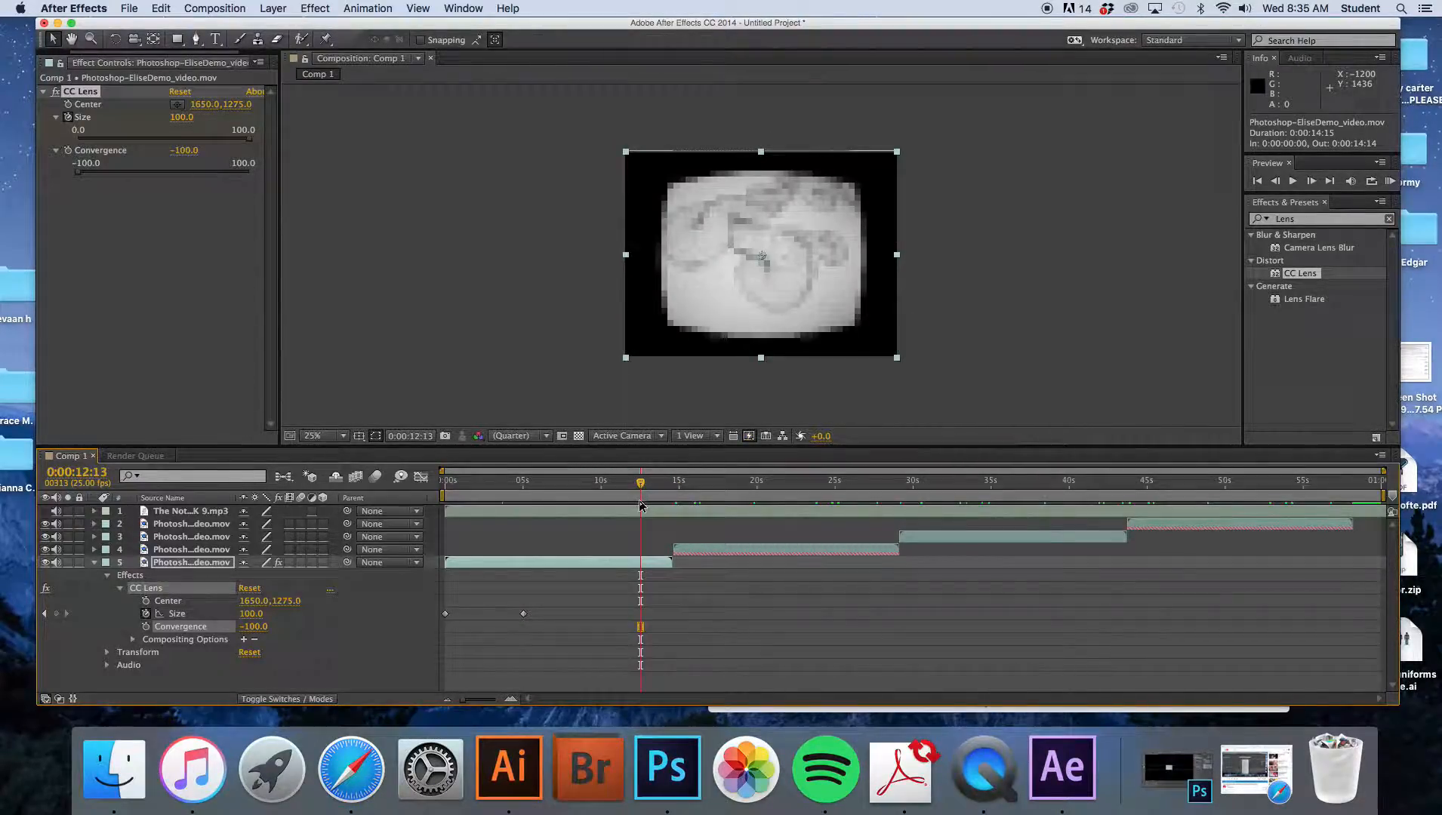
- Move the second Size keyframe earlier to about 0:00:07
{"action": "left_click_drag", "start_coordinate": [642, 488], "coordinate": [585, 491]}
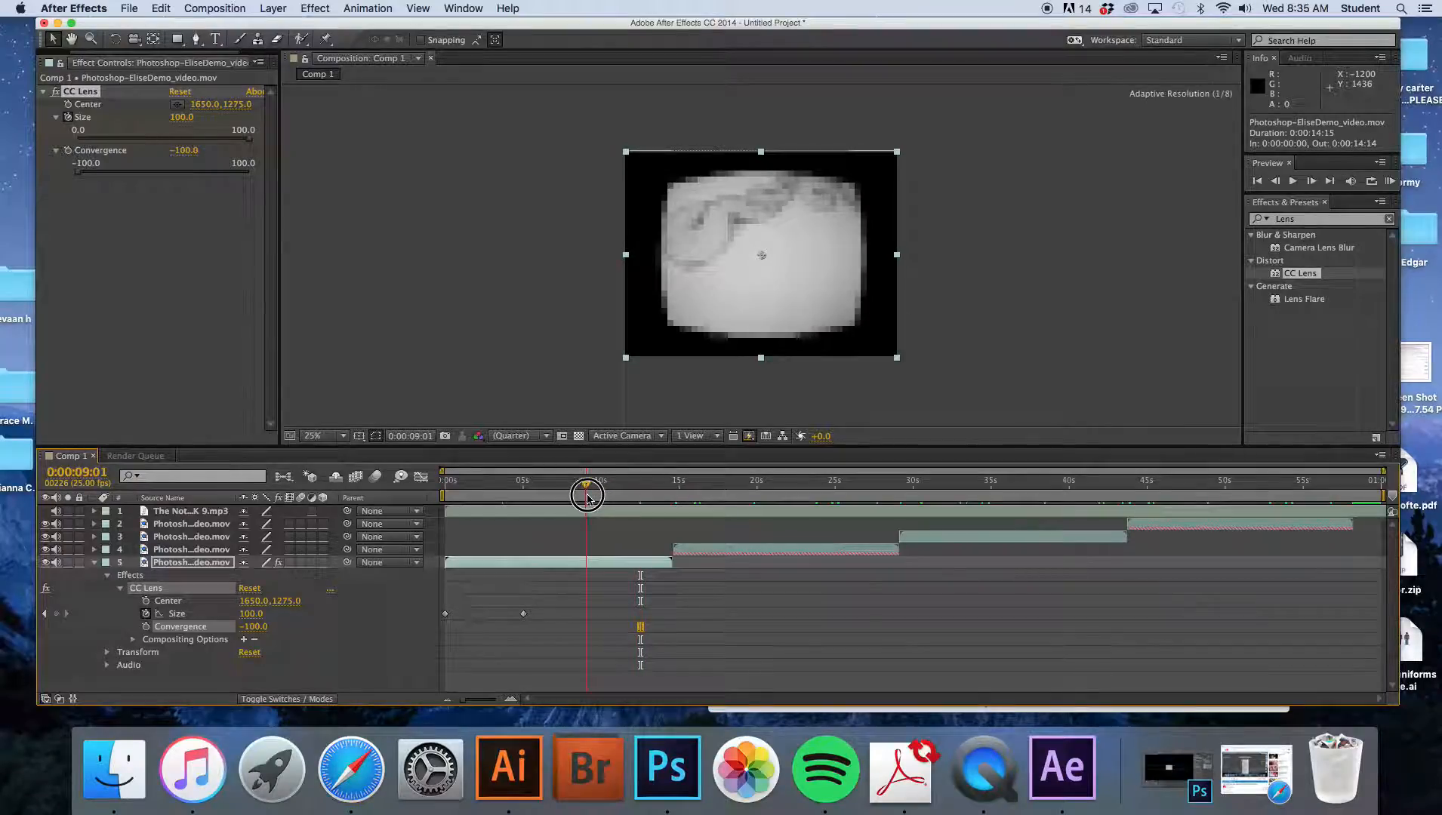
{"action": "left_click_drag", "start_coordinate": [524, 613], "coordinate": [584, 614]}
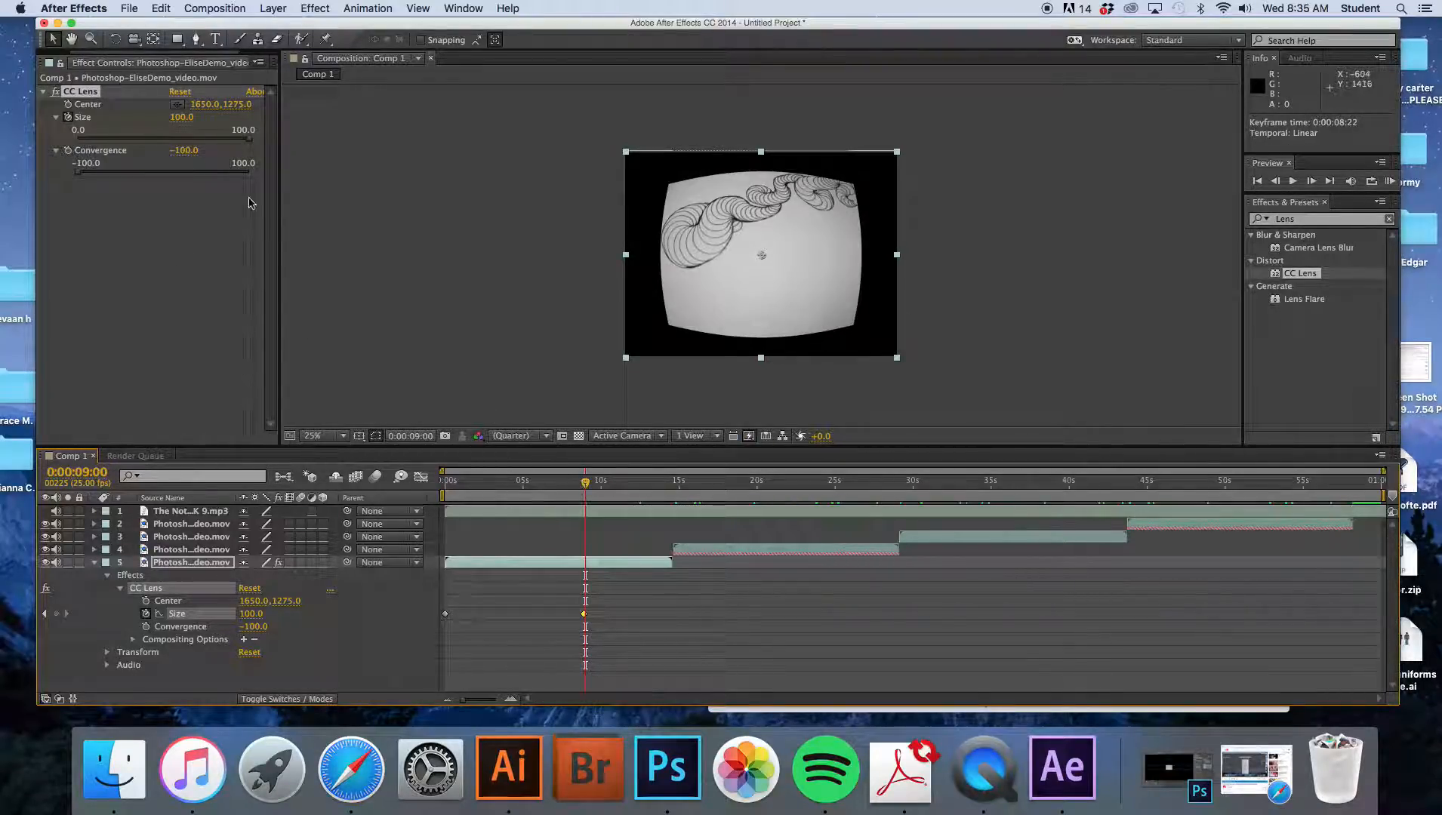
{"action": "left_click_drag", "start_coordinate": [585, 488], "coordinate": [495, 518]}
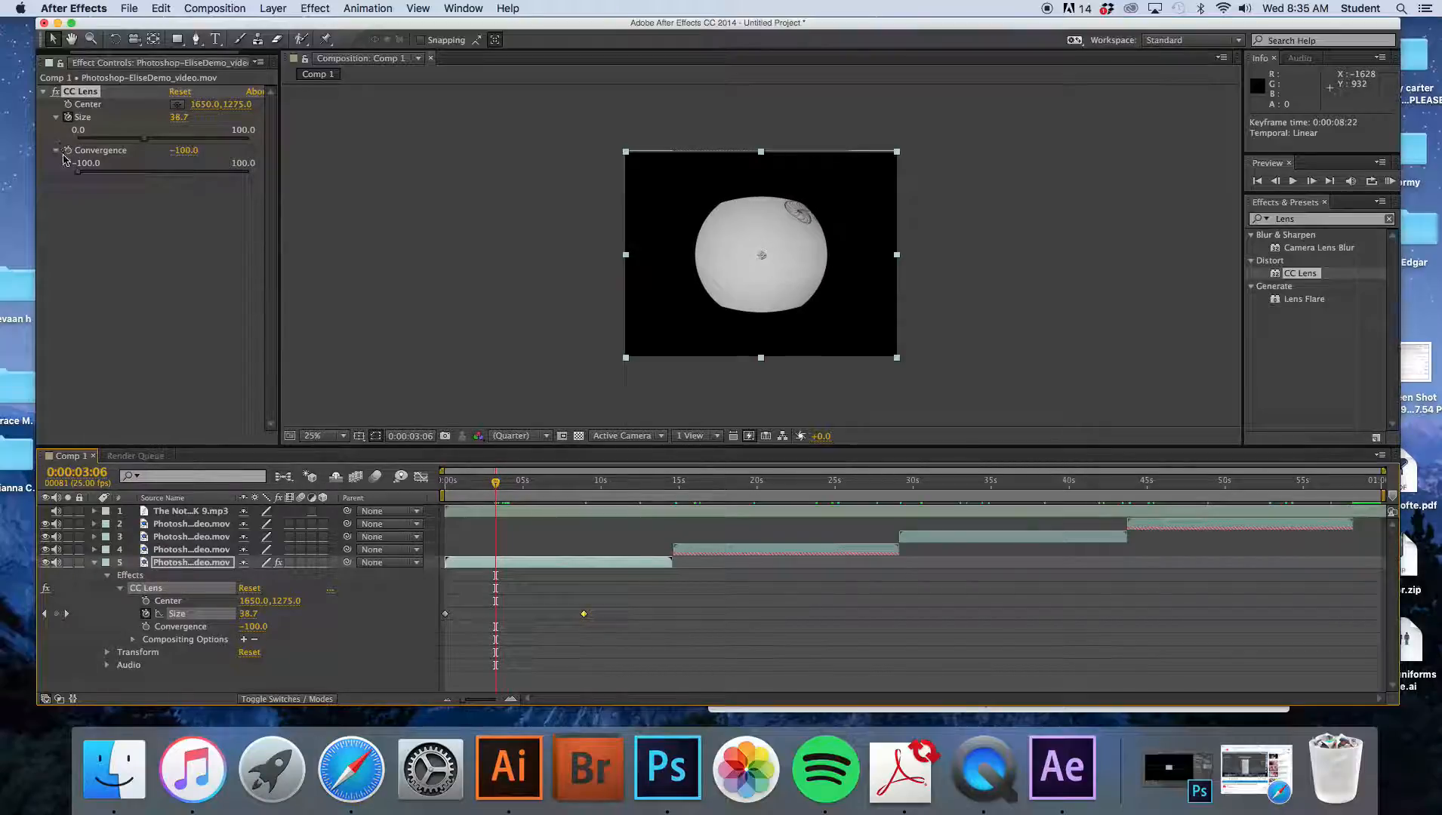
{"action": "left_click_drag", "start_coordinate": [583, 614], "coordinate": [555, 621]}
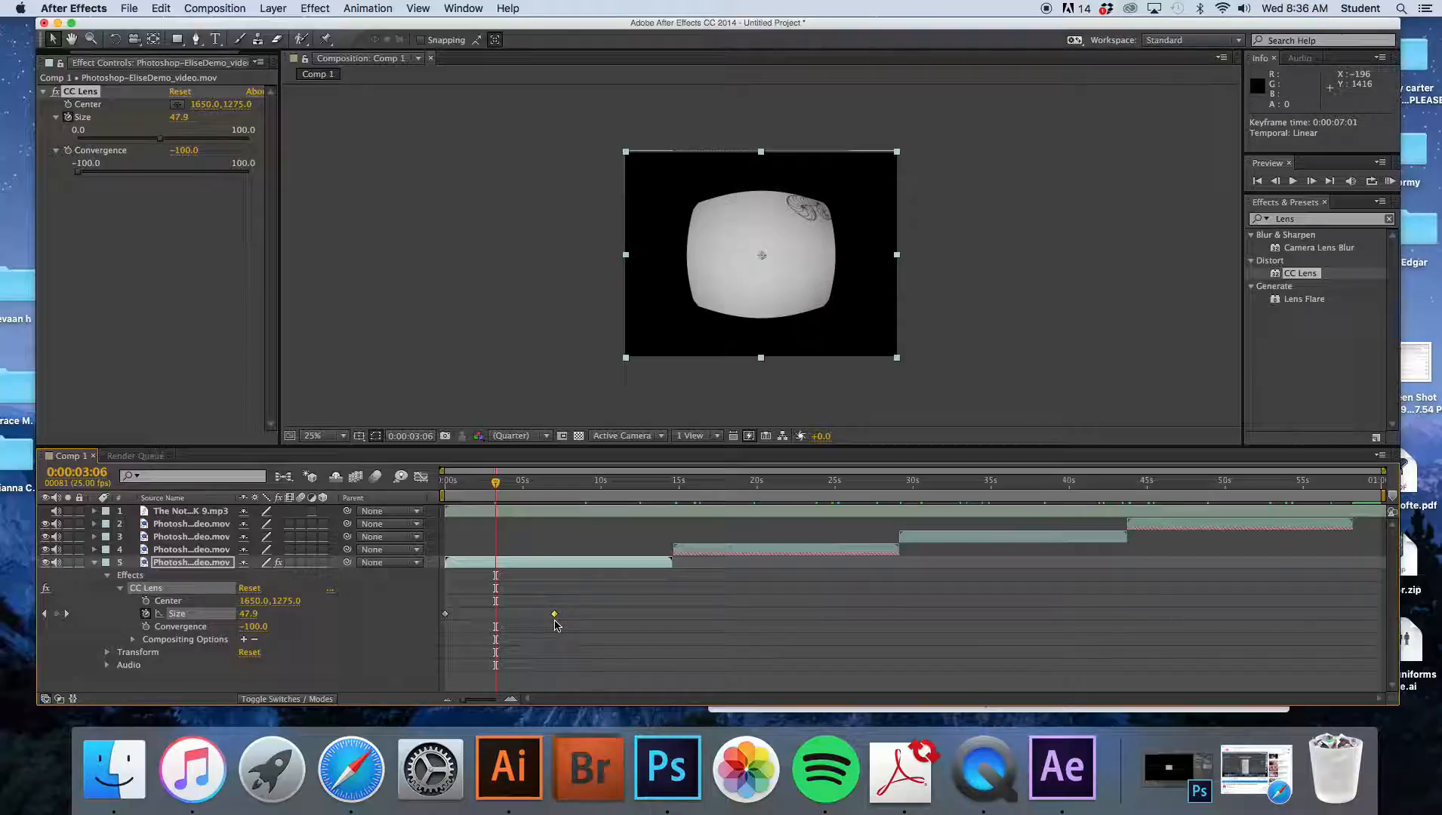
- Set the CC Lens Convergence to -0.4 at about 0:00:03 and scrub to check the lens
{"action": "mouse_move", "coordinate": [495, 483]}
{"action": "left_mouse_down"}
{"action": "mouse_move", "coordinate": [444, 491]}
{"action": "mouse_move", "coordinate": [522, 489]}
{"action": "mouse_move", "coordinate": [495, 491]}
{"action": "left_mouse_up"}
{"action": "left_click_drag", "start_coordinate": [78, 172], "coordinate": [163, 175]}
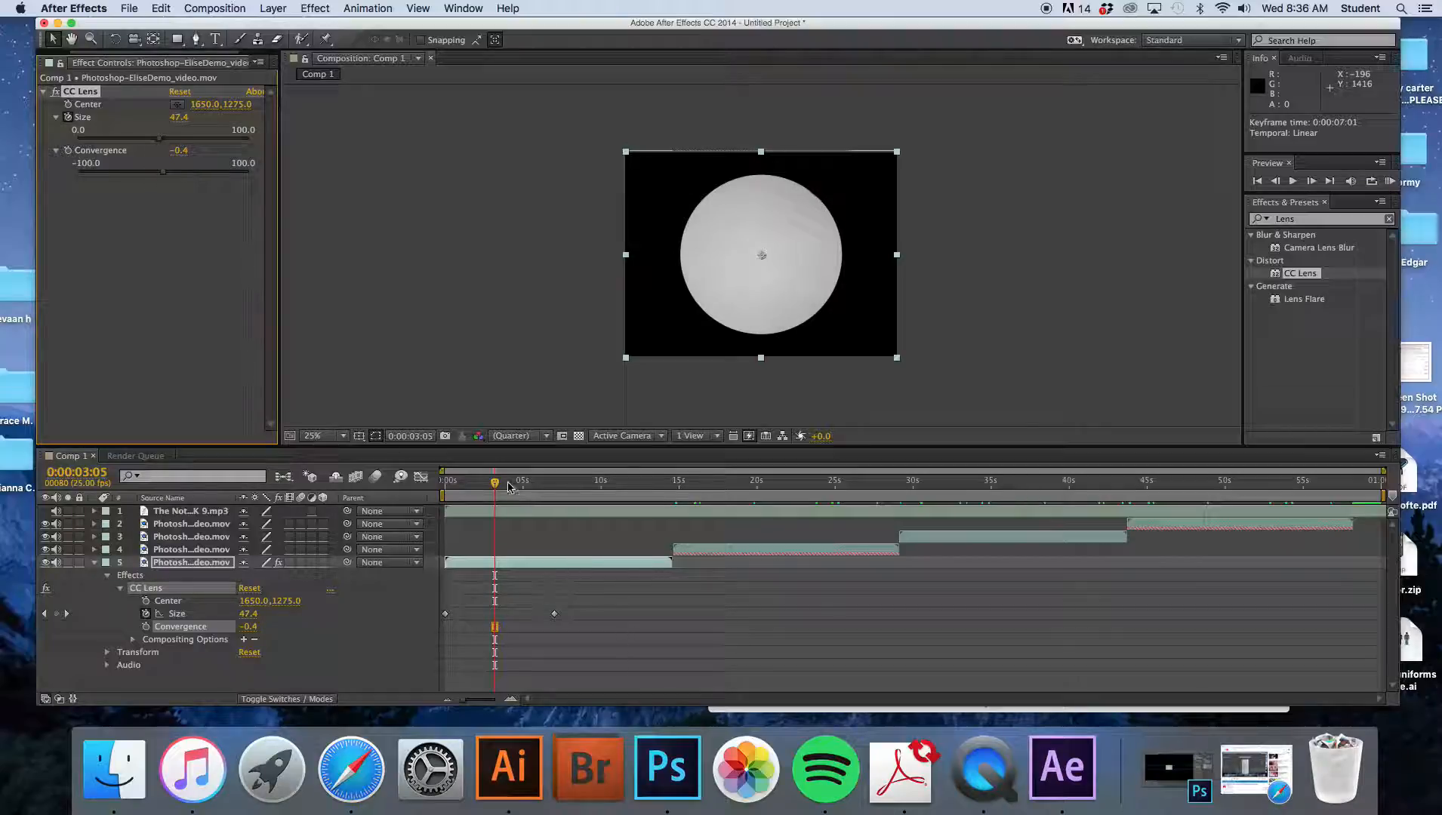
{"action": "left_click_drag", "start_coordinate": [501, 485], "coordinate": [562, 504]}
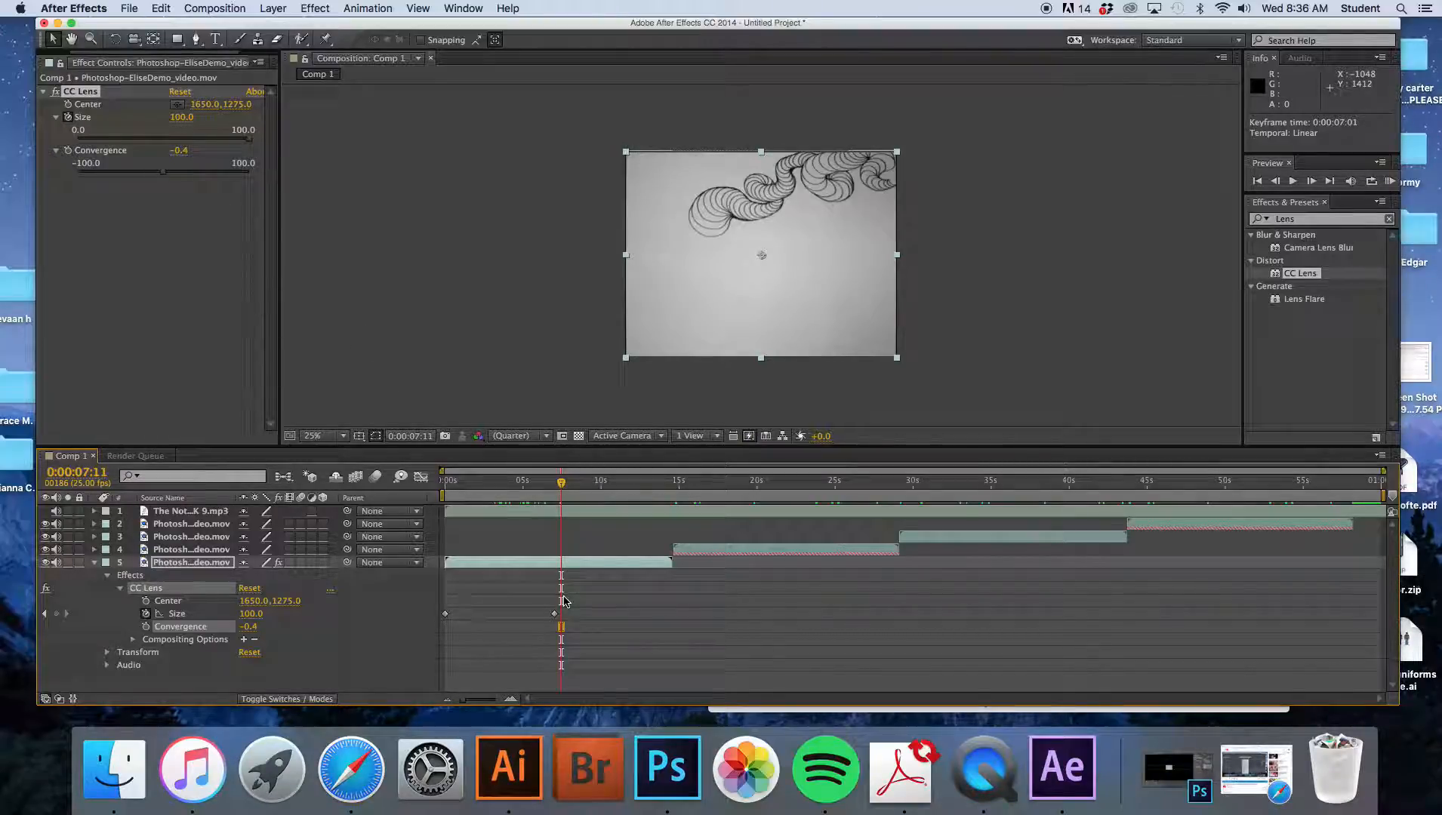
- Select the second clip and apply the CC Flo Motion effect to it
{"action": "left_click_drag", "start_coordinate": [559, 489], "coordinate": [739, 524]}
{"action": "left_click", "coordinate": [749, 551]}
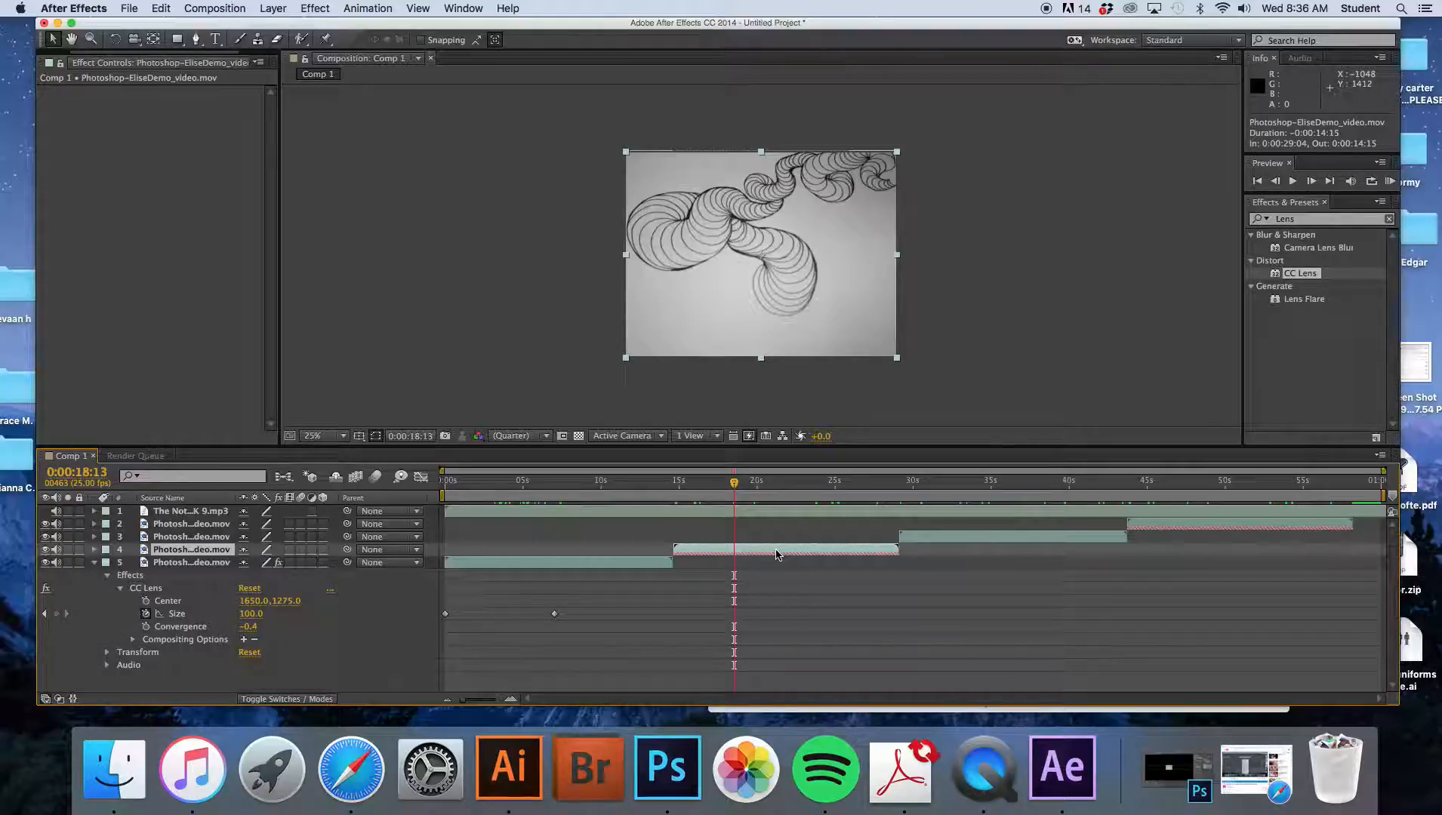
{"action": "left_click_drag", "start_coordinate": [1344, 222], "coordinate": [1275, 220]}
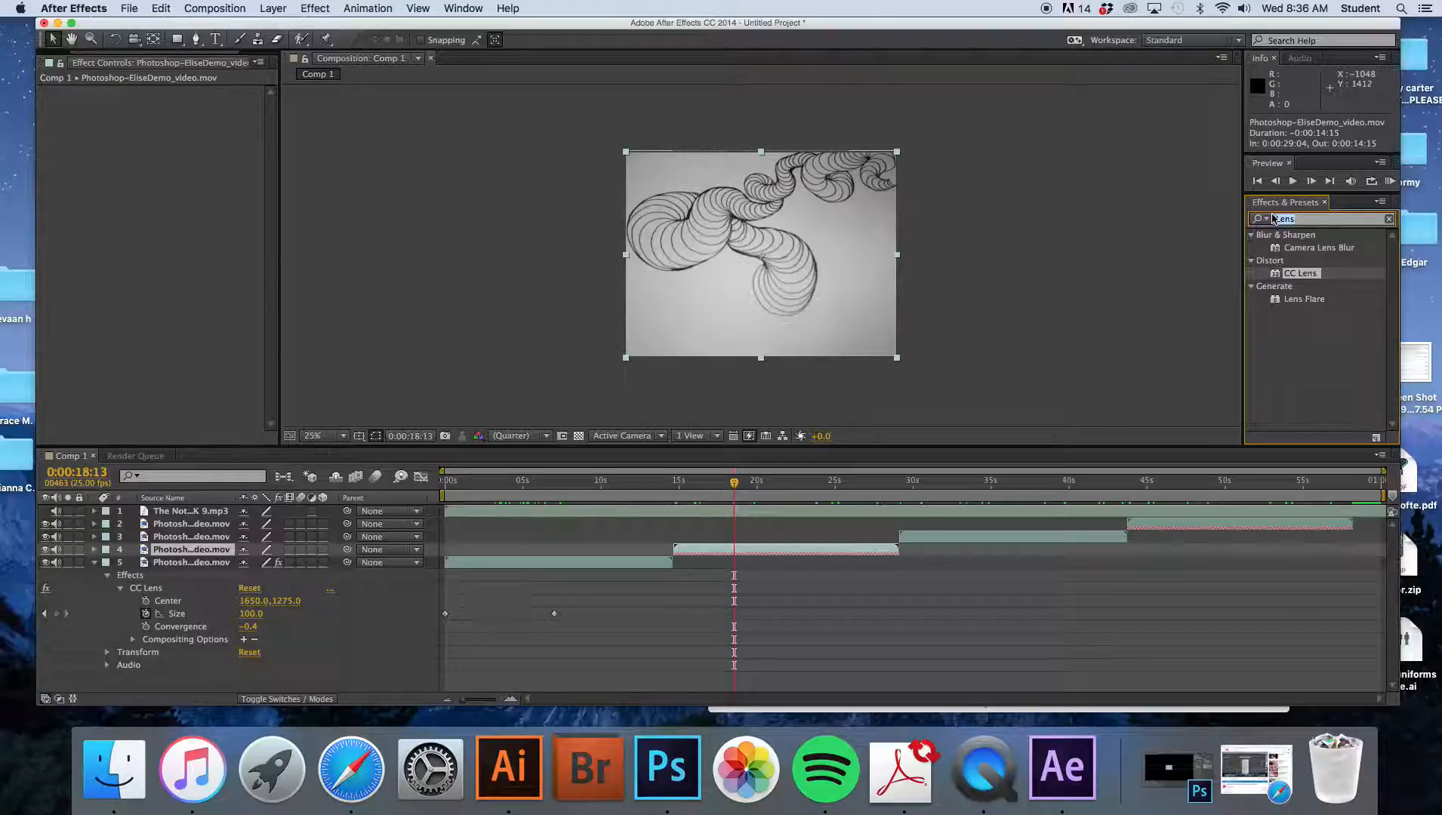
{"action": "type", "text": "l"}
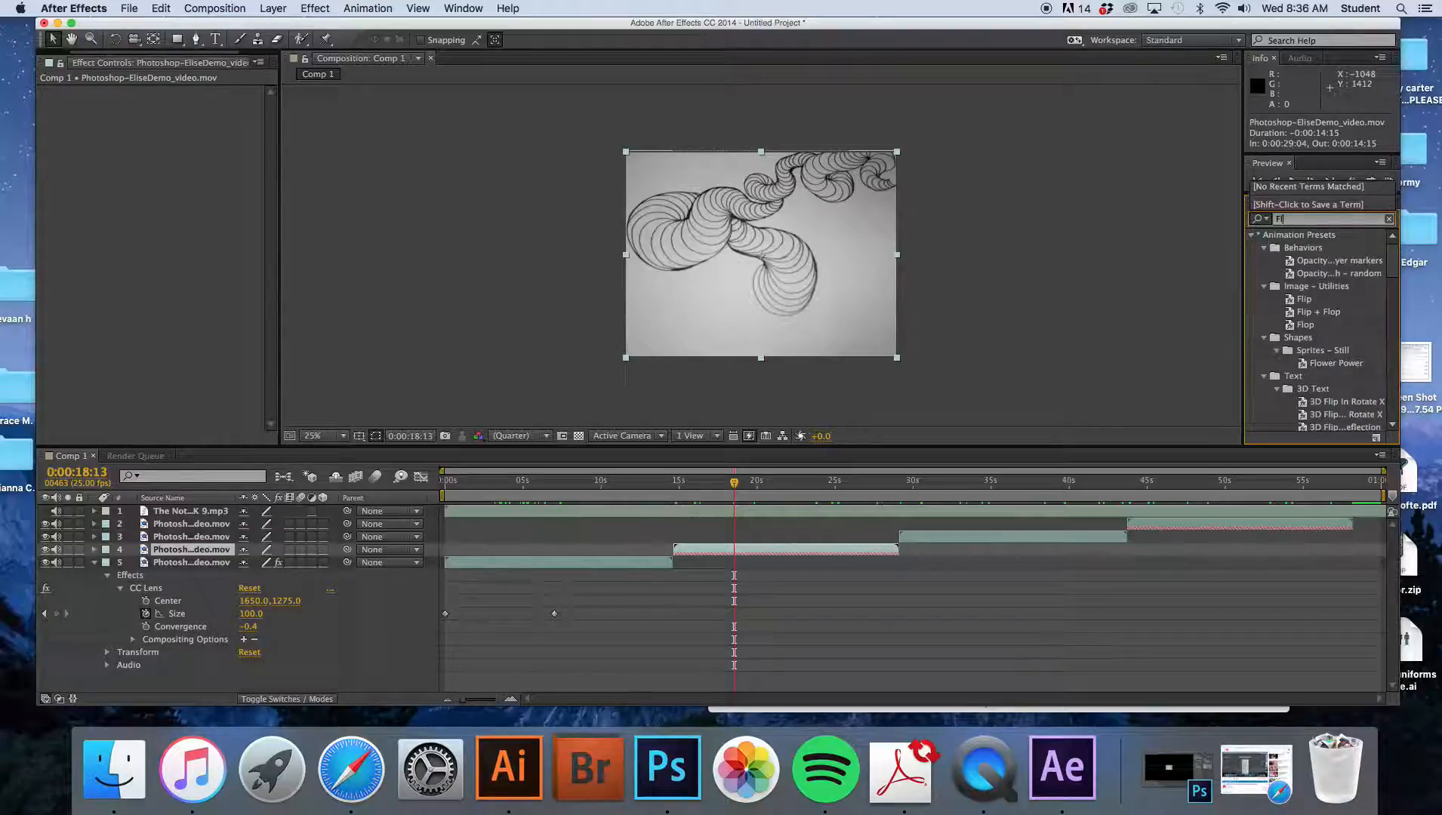
{"action": "type", "text": "o mo"}
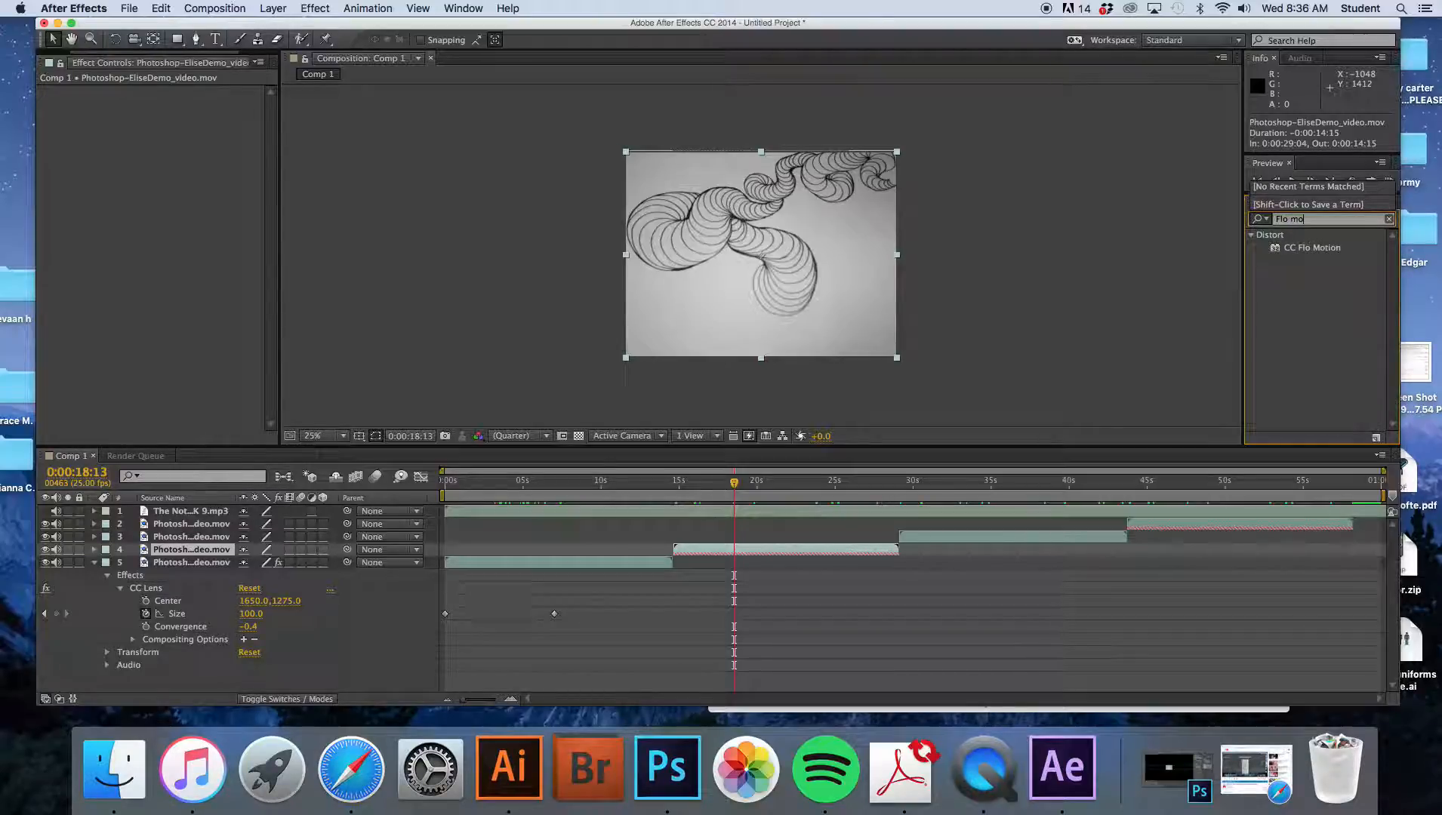
{"action": "left_click_drag", "start_coordinate": [1337, 249], "coordinate": [823, 557]}
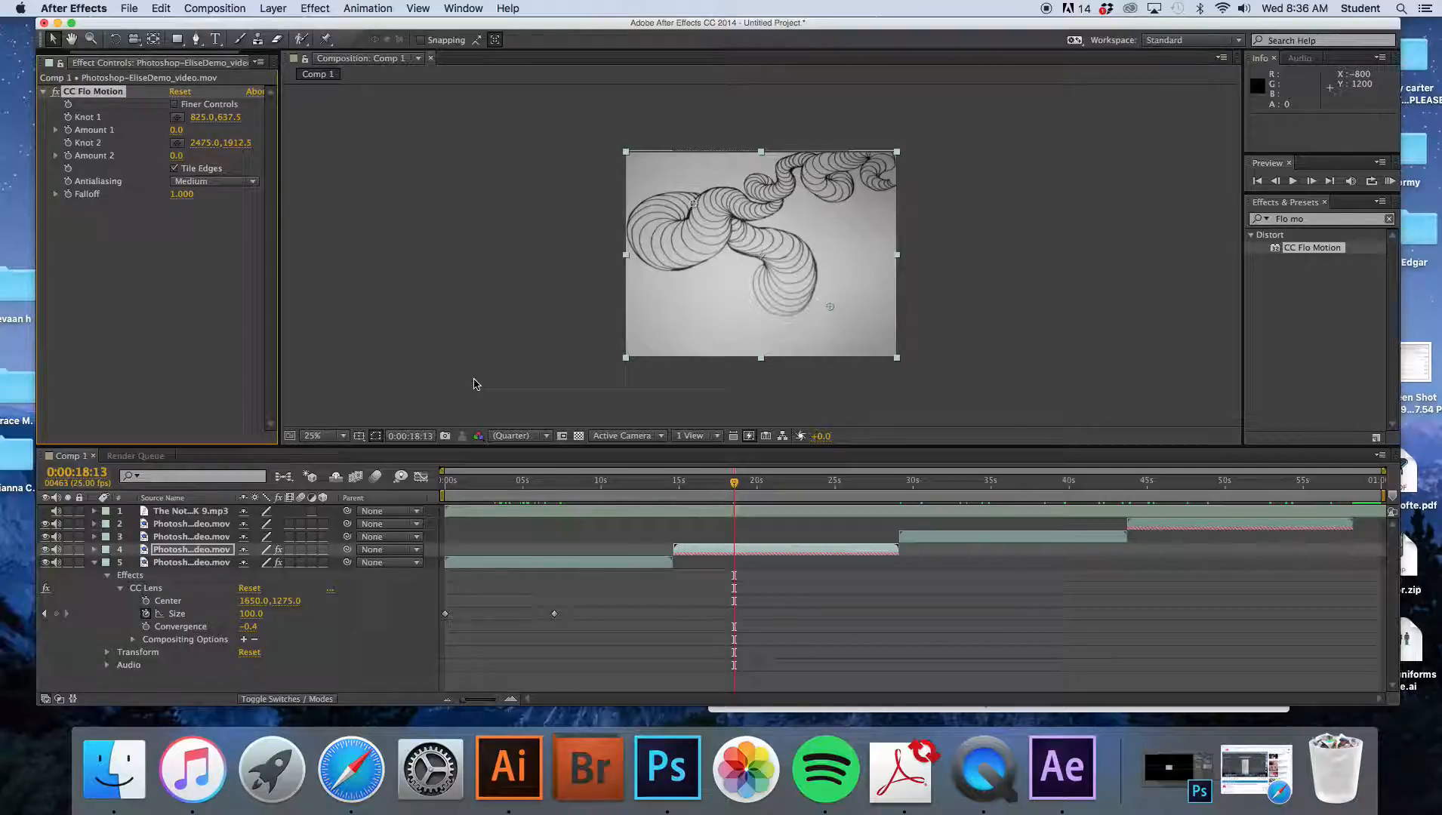
- Expand the second clip's layer in the timeline to reveal its CC Flo Motion properties
{"action": "left_click_drag", "start_coordinate": [735, 487], "coordinate": [703, 484]}
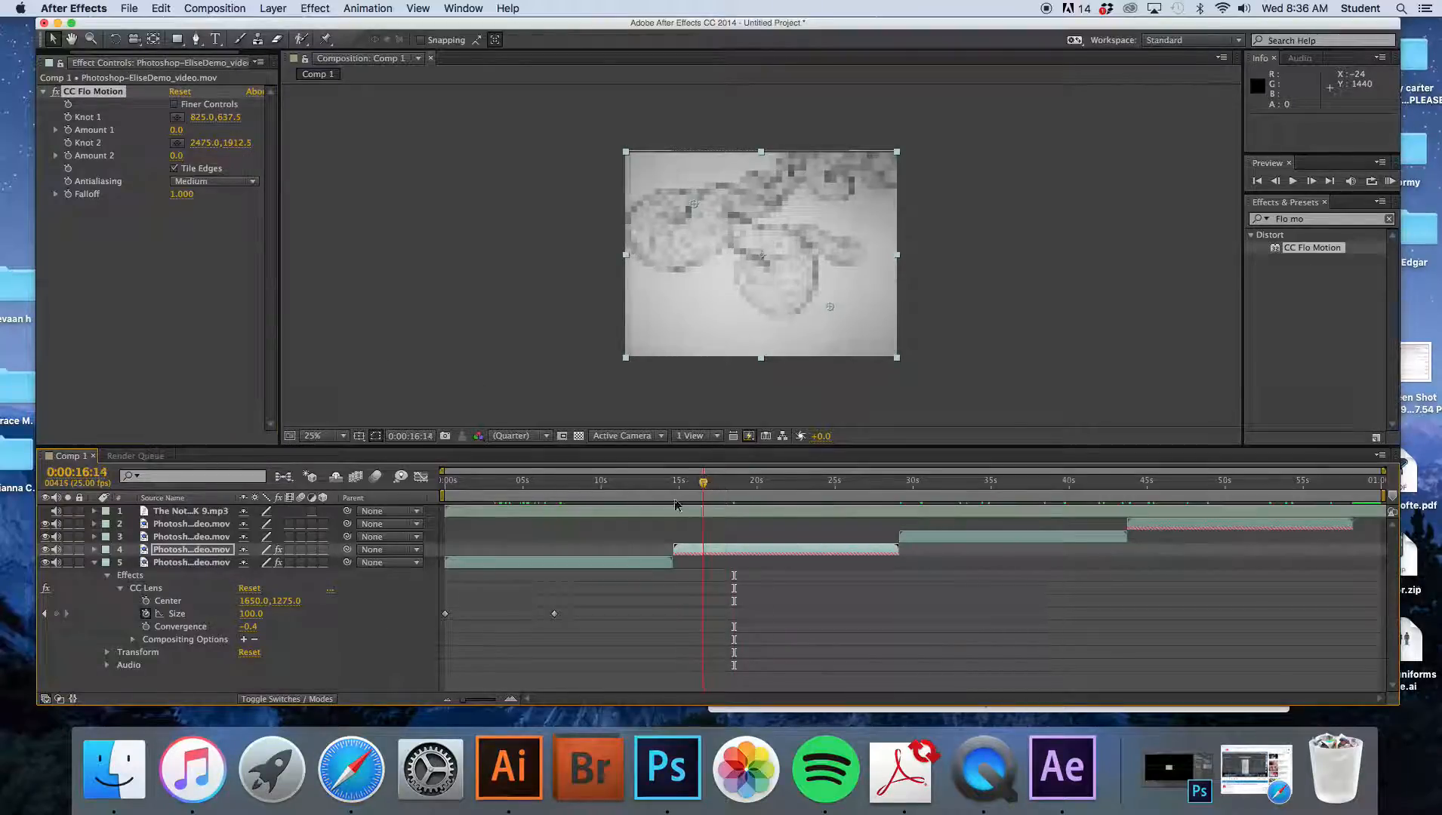
{"action": "left_click", "coordinate": [94, 563]}
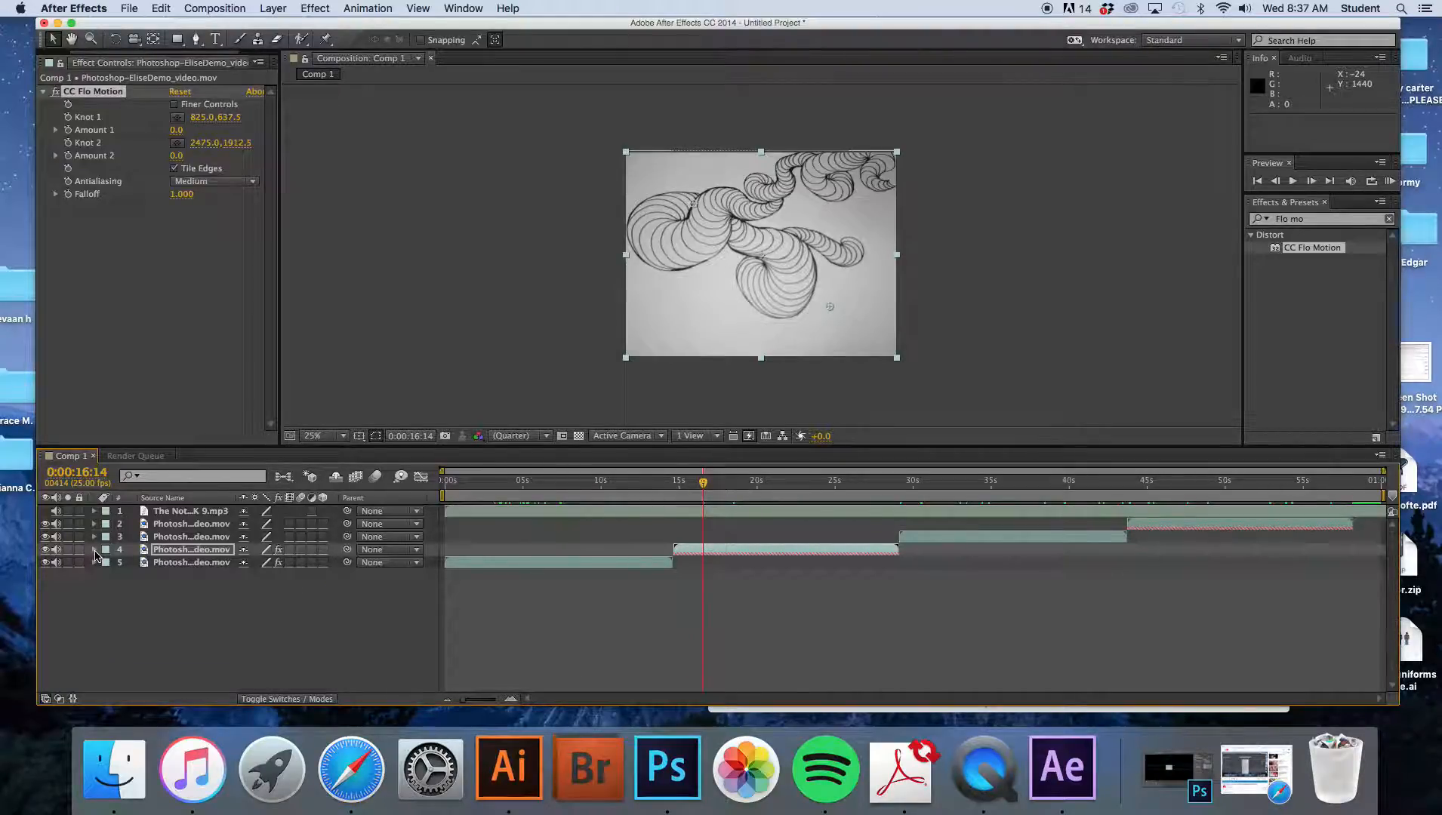
{"action": "left_click", "coordinate": [94, 550]}
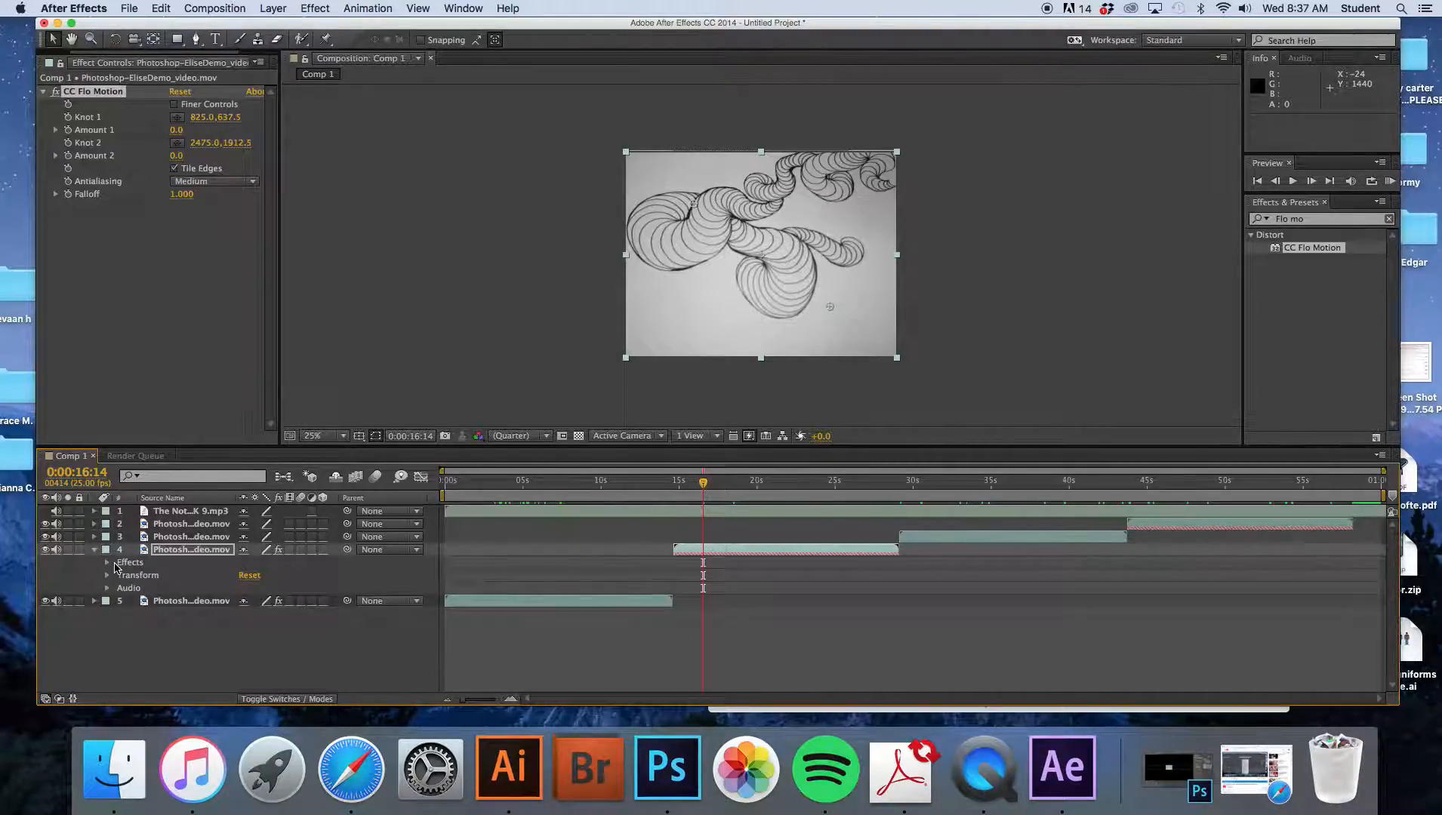
{"action": "left_click", "coordinate": [107, 563]}
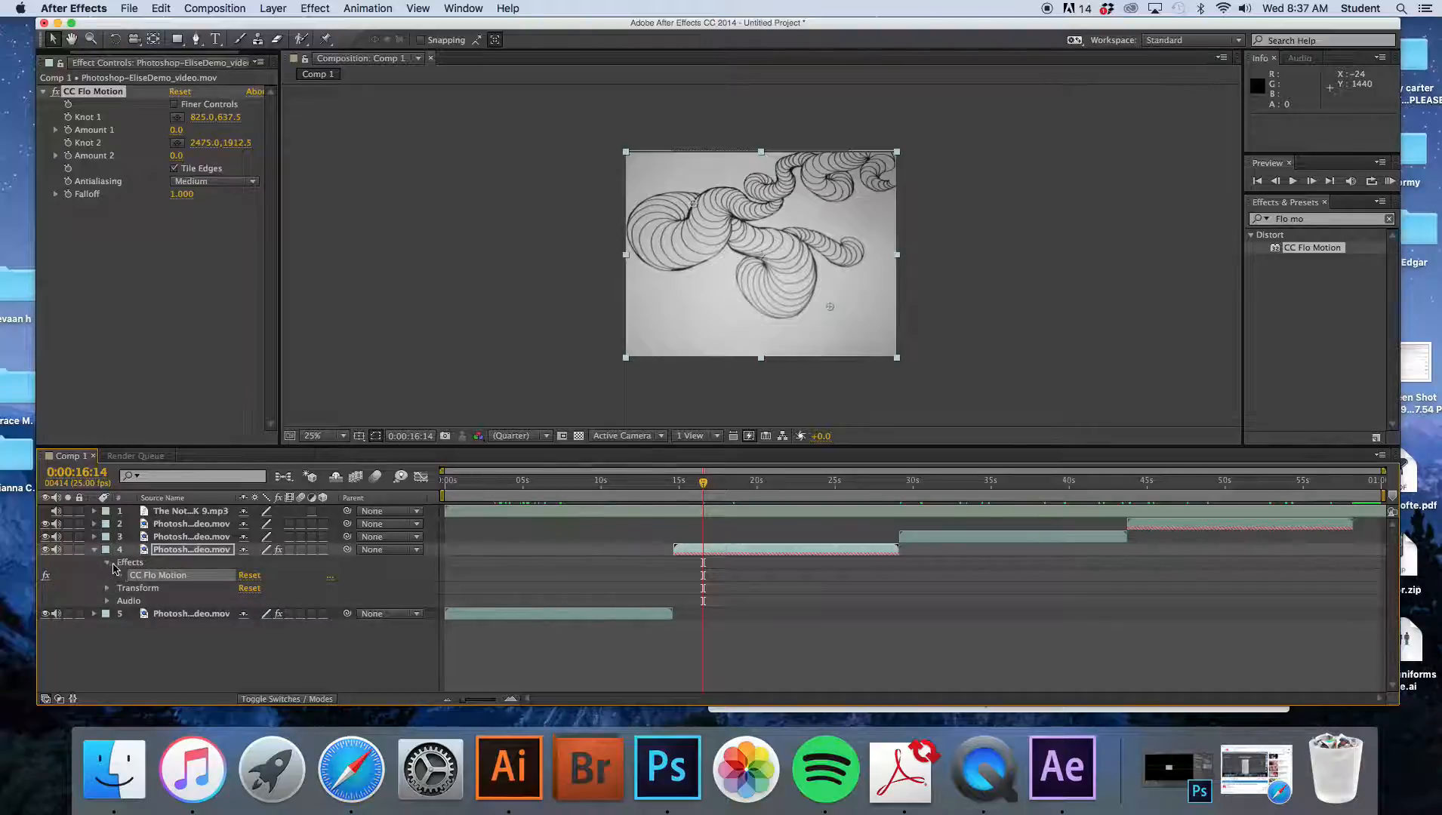
{"action": "left_click", "coordinate": [119, 576]}
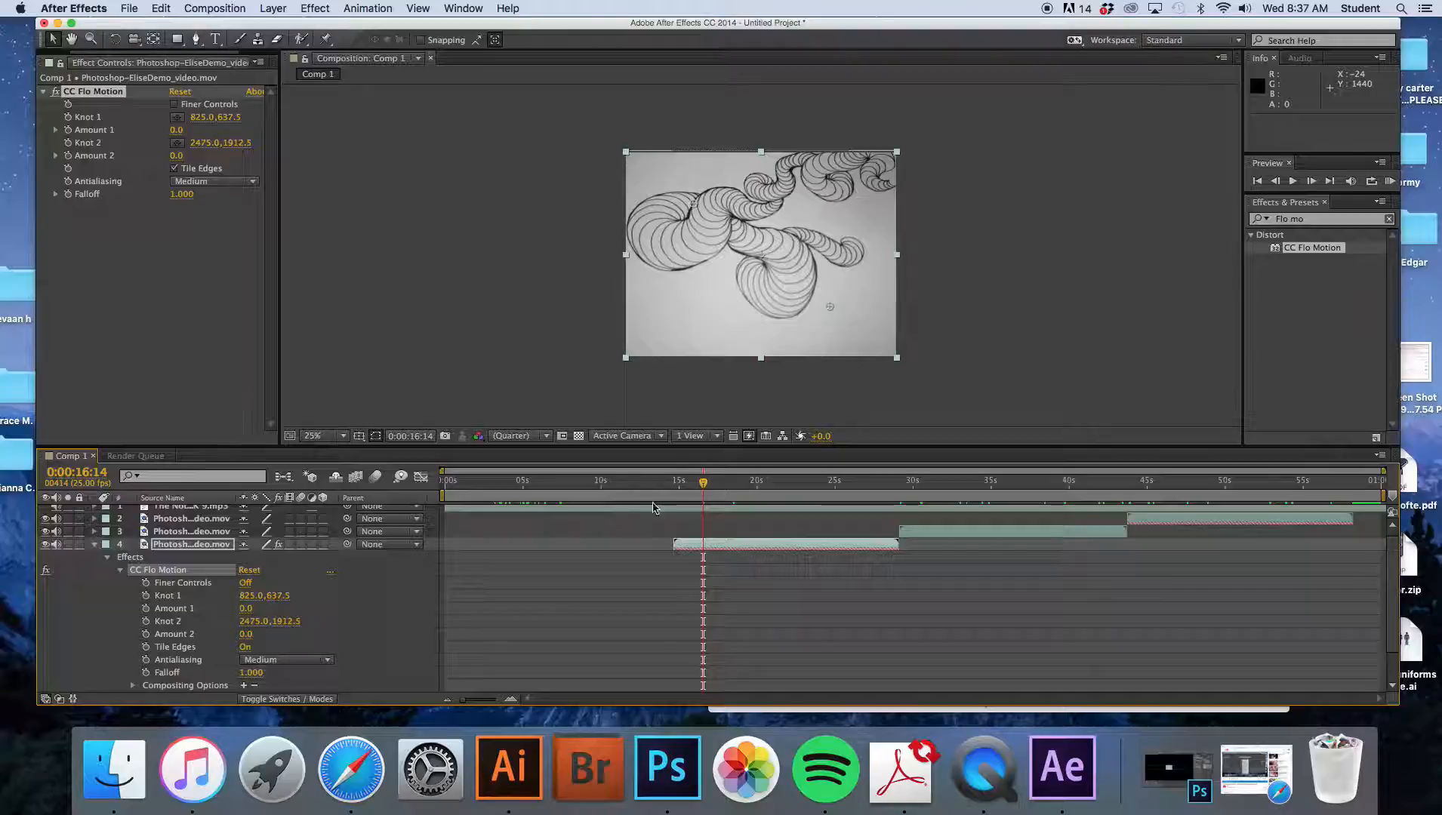
{"action": "left_click_drag", "start_coordinate": [700, 484], "coordinate": [682, 494]}
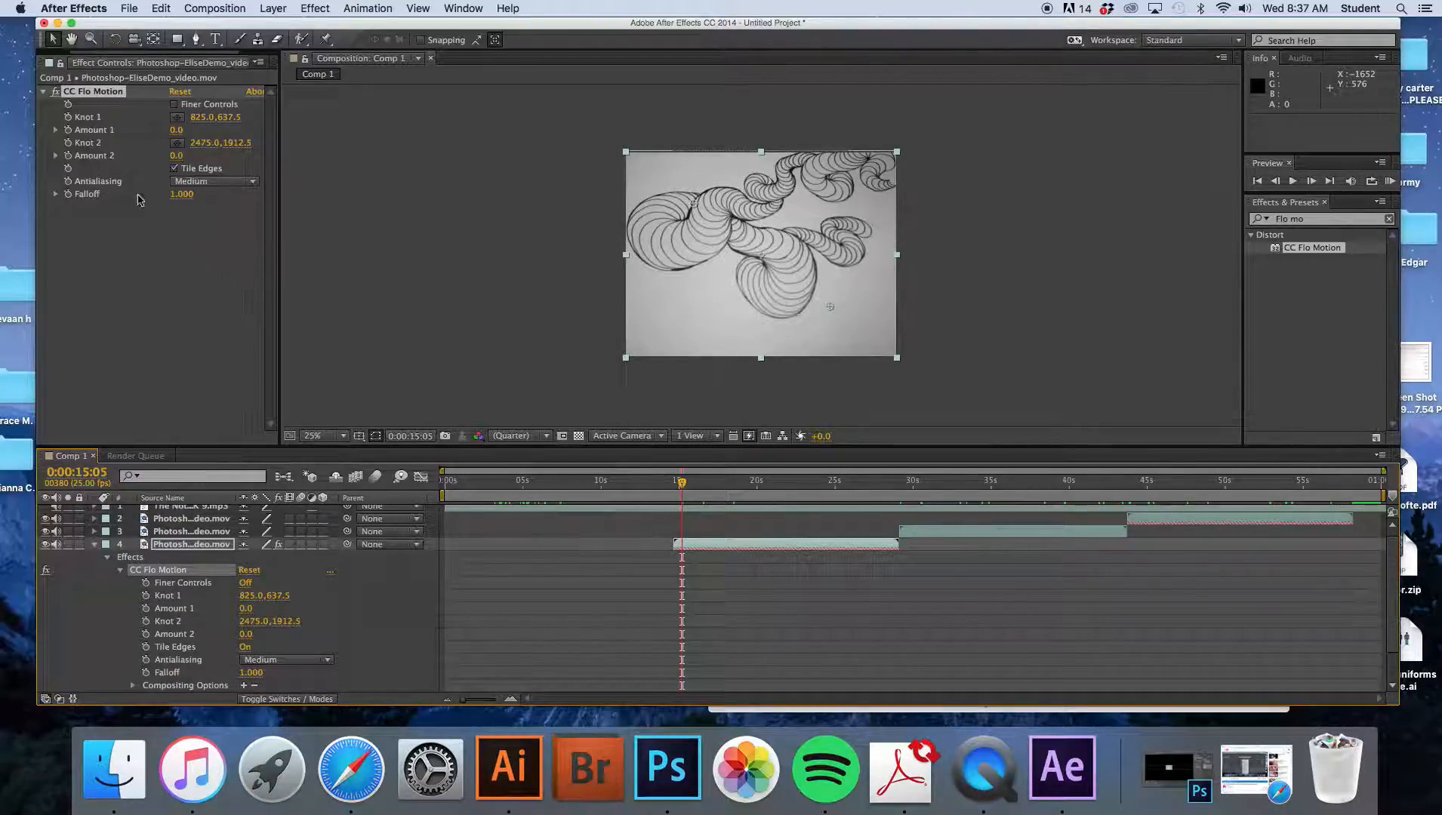
- Try adjusting the CC Flo Motion Amount sliders, then reset the effect to its defaults
{"action": "left_click", "coordinate": [55, 130]}
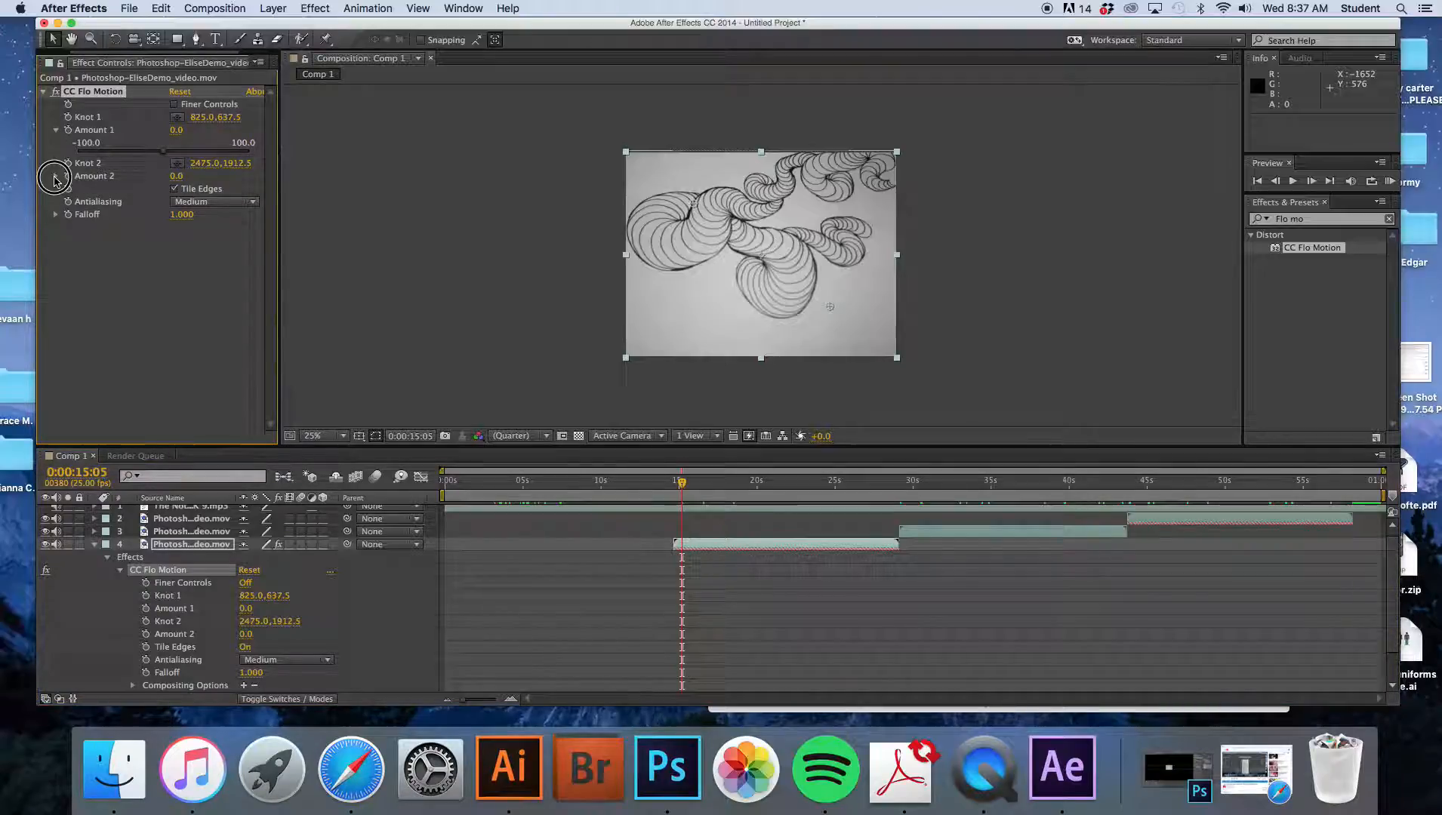
{"action": "left_click", "coordinate": [55, 176]}
{"action": "left_click", "coordinate": [56, 235]}
{"action": "left_click_drag", "start_coordinate": [163, 151], "coordinate": [160, 210]}
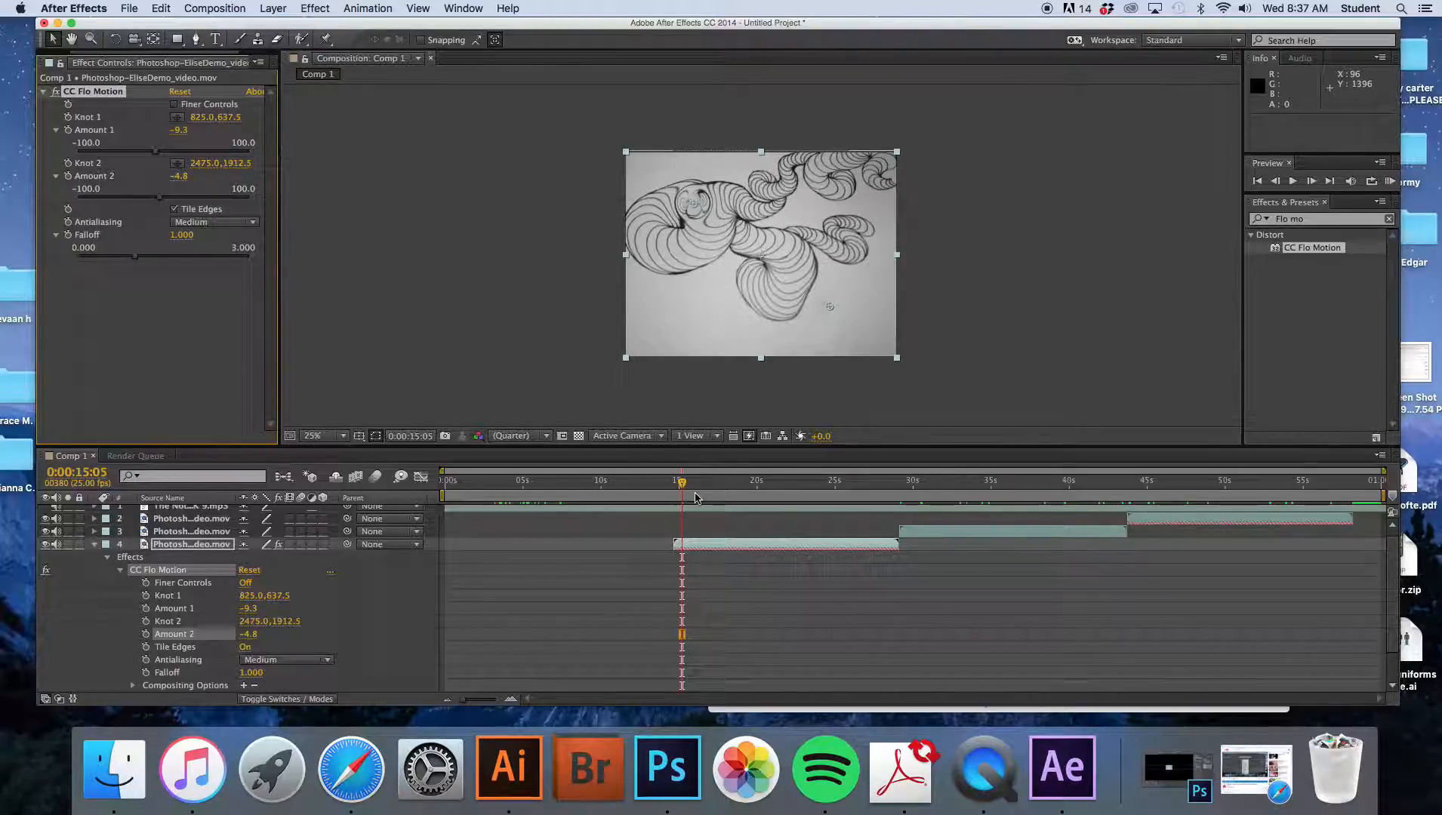
{"action": "left_click_drag", "start_coordinate": [682, 485], "coordinate": [676, 491]}
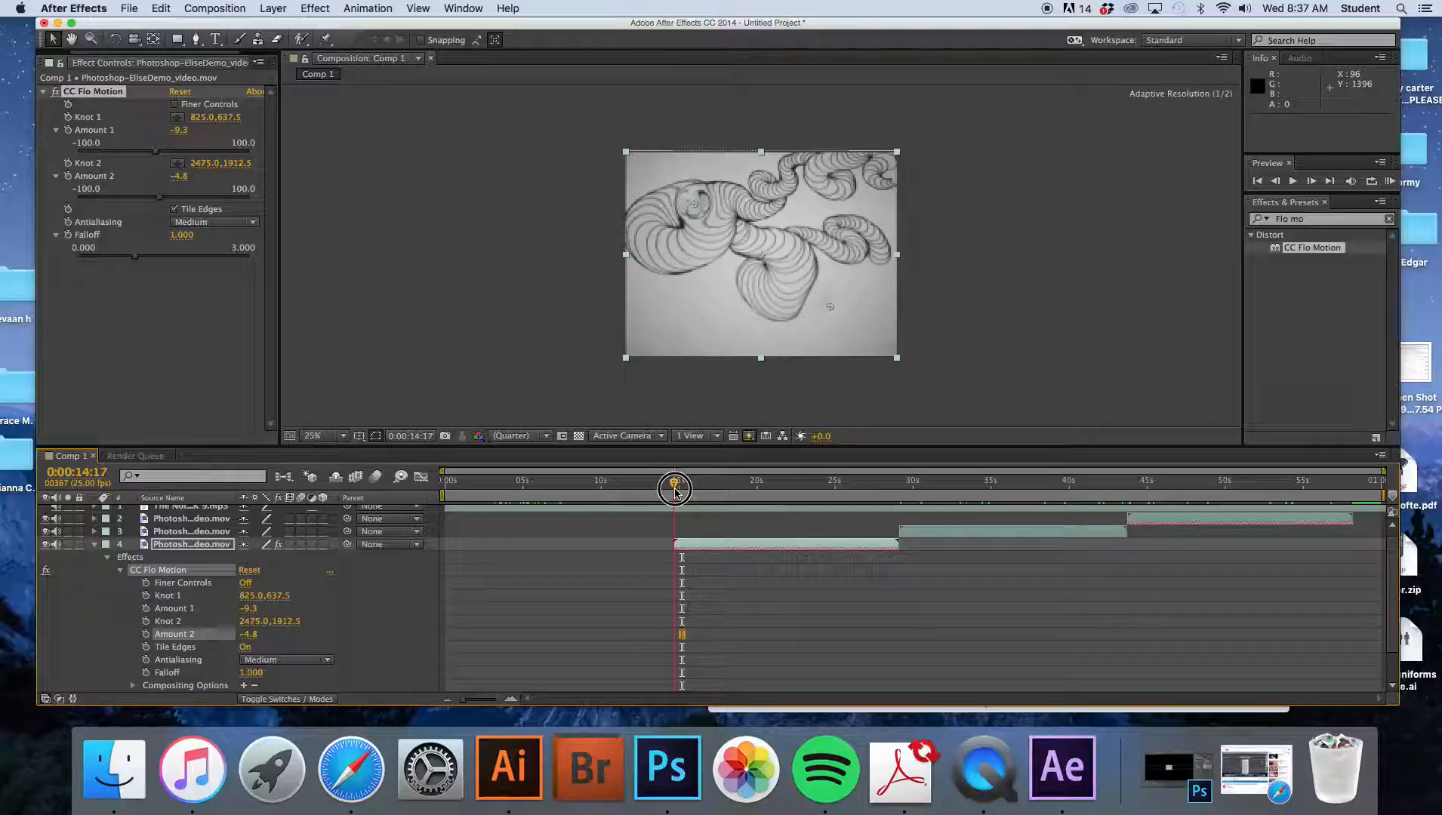
{"action": "left_click", "coordinate": [182, 92]}
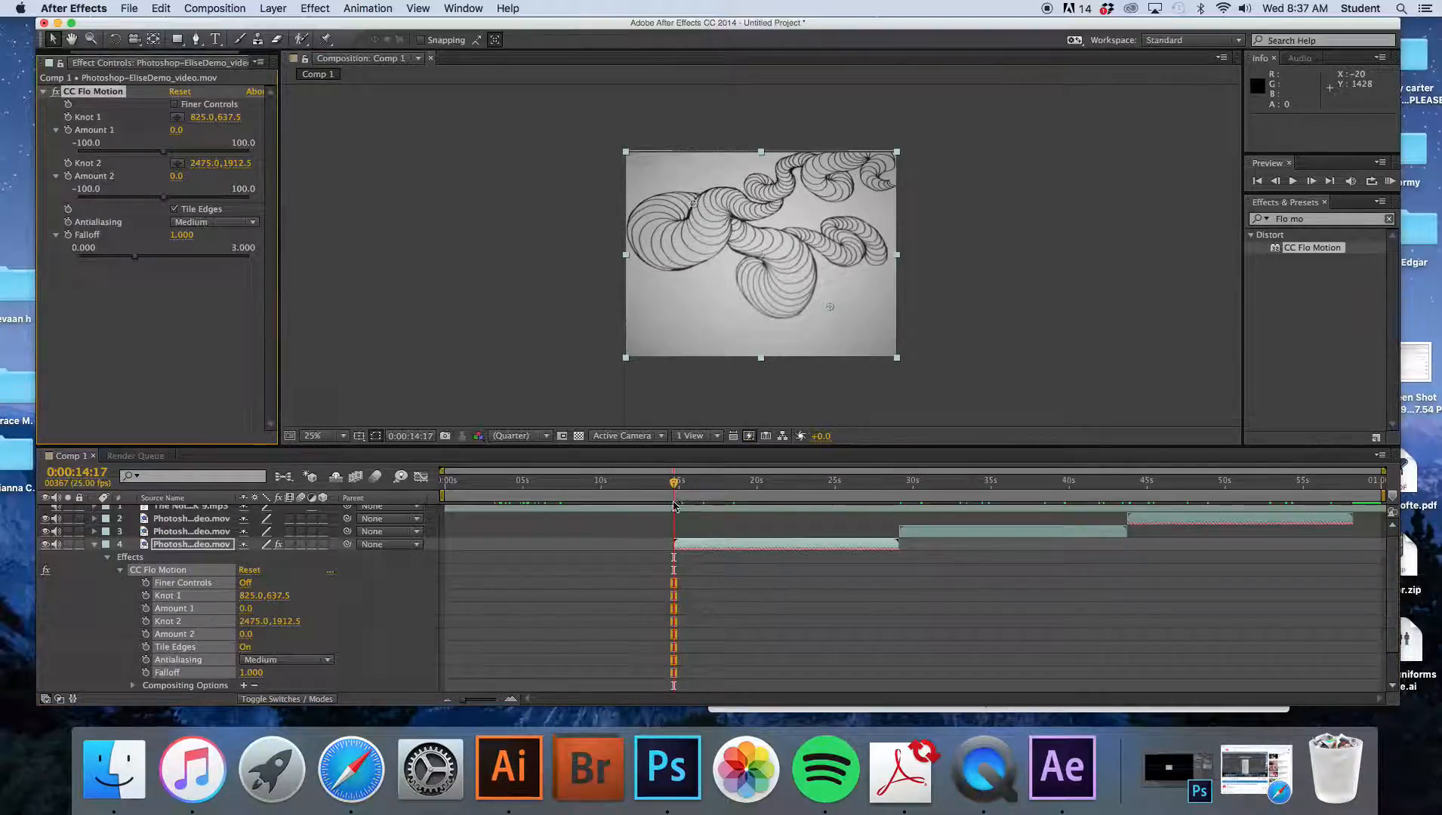
- Add keyframes for Amount 1, Amount 2 and Falloff at the second clip's start, about 0:00:14:18
{"action": "left_click", "coordinate": [678, 488]}
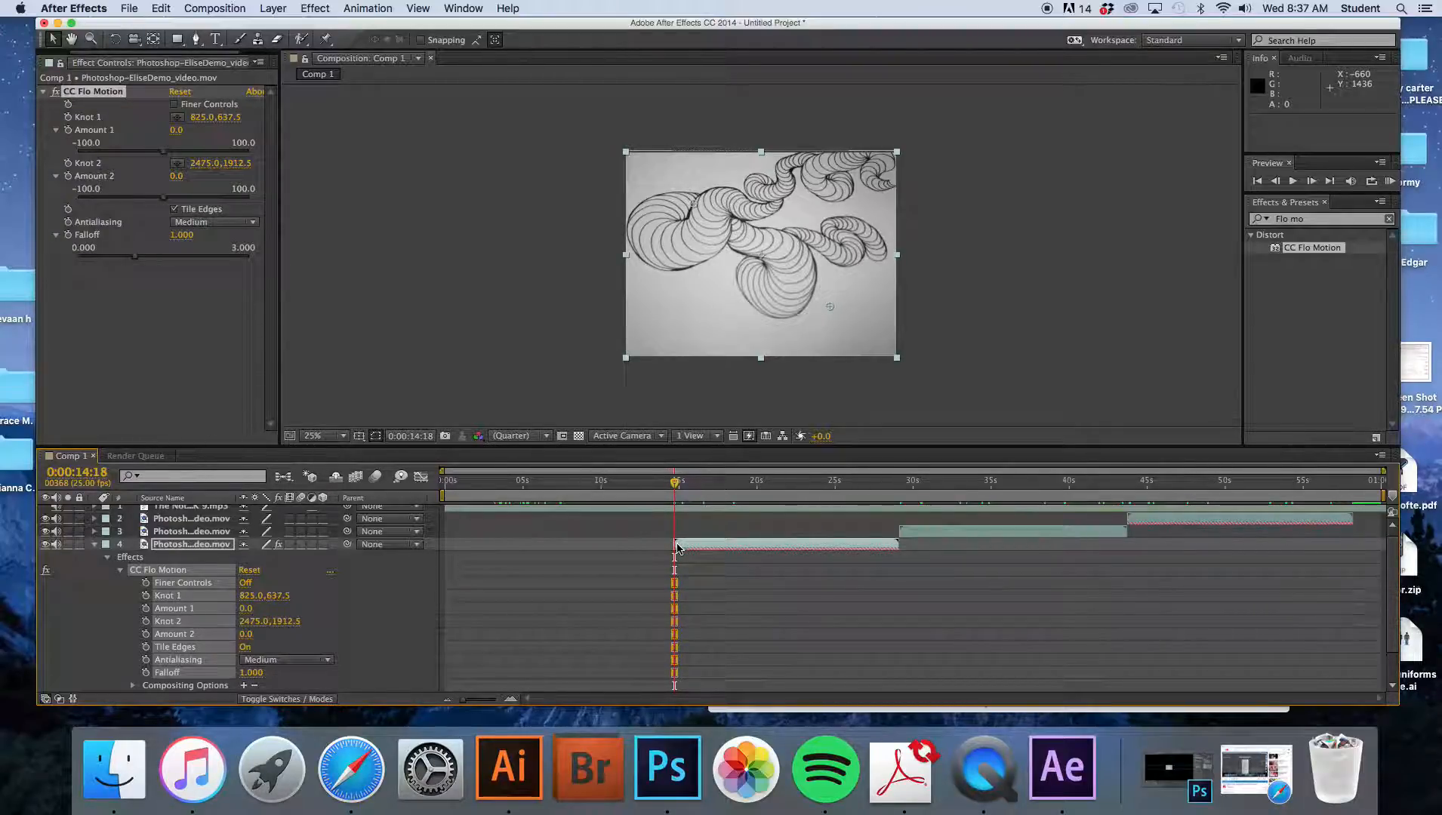
{"action": "left_click", "coordinate": [691, 543]}
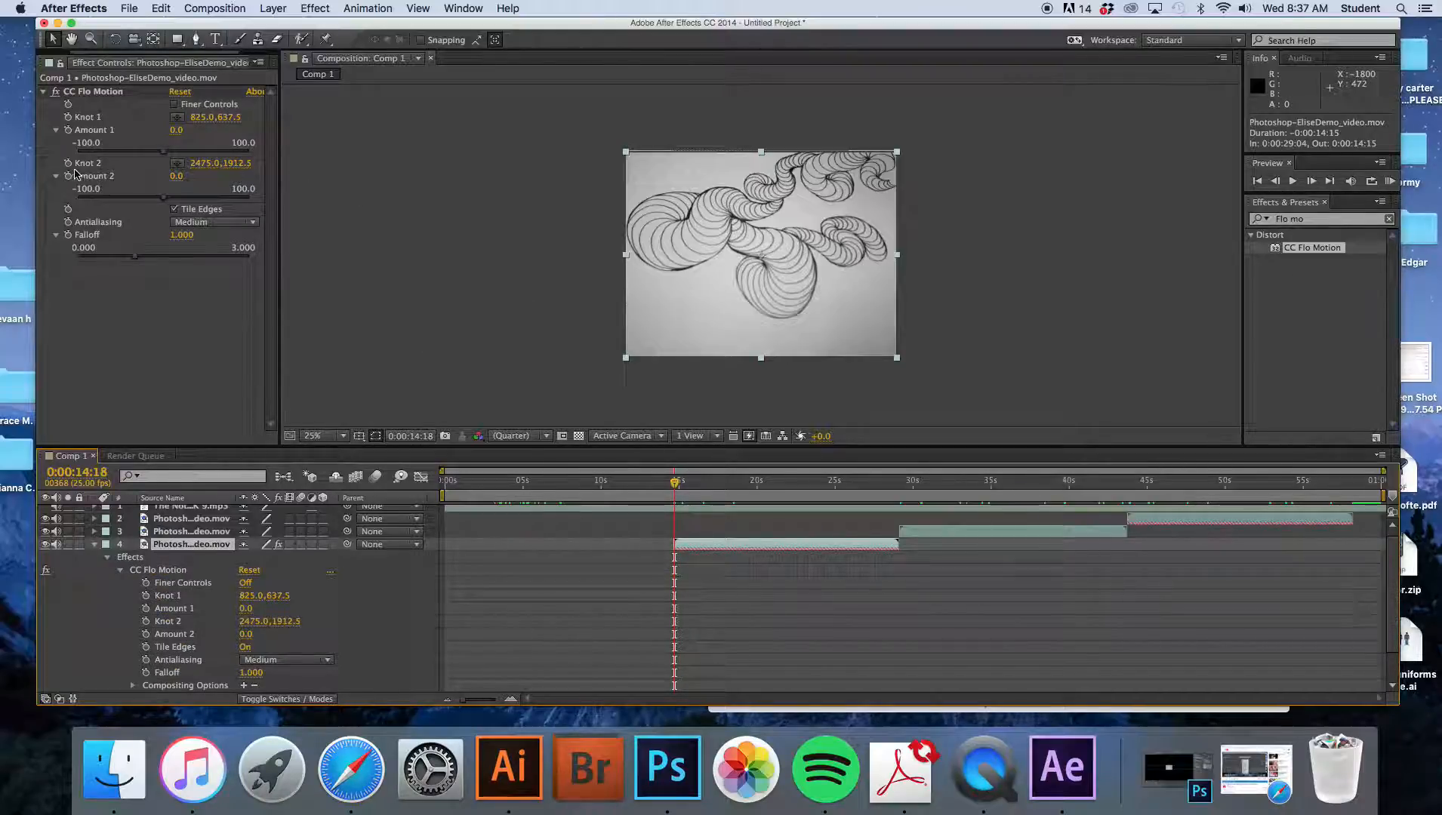
{"action": "left_click", "coordinate": [68, 131]}
{"action": "left_click", "coordinate": [68, 176]}
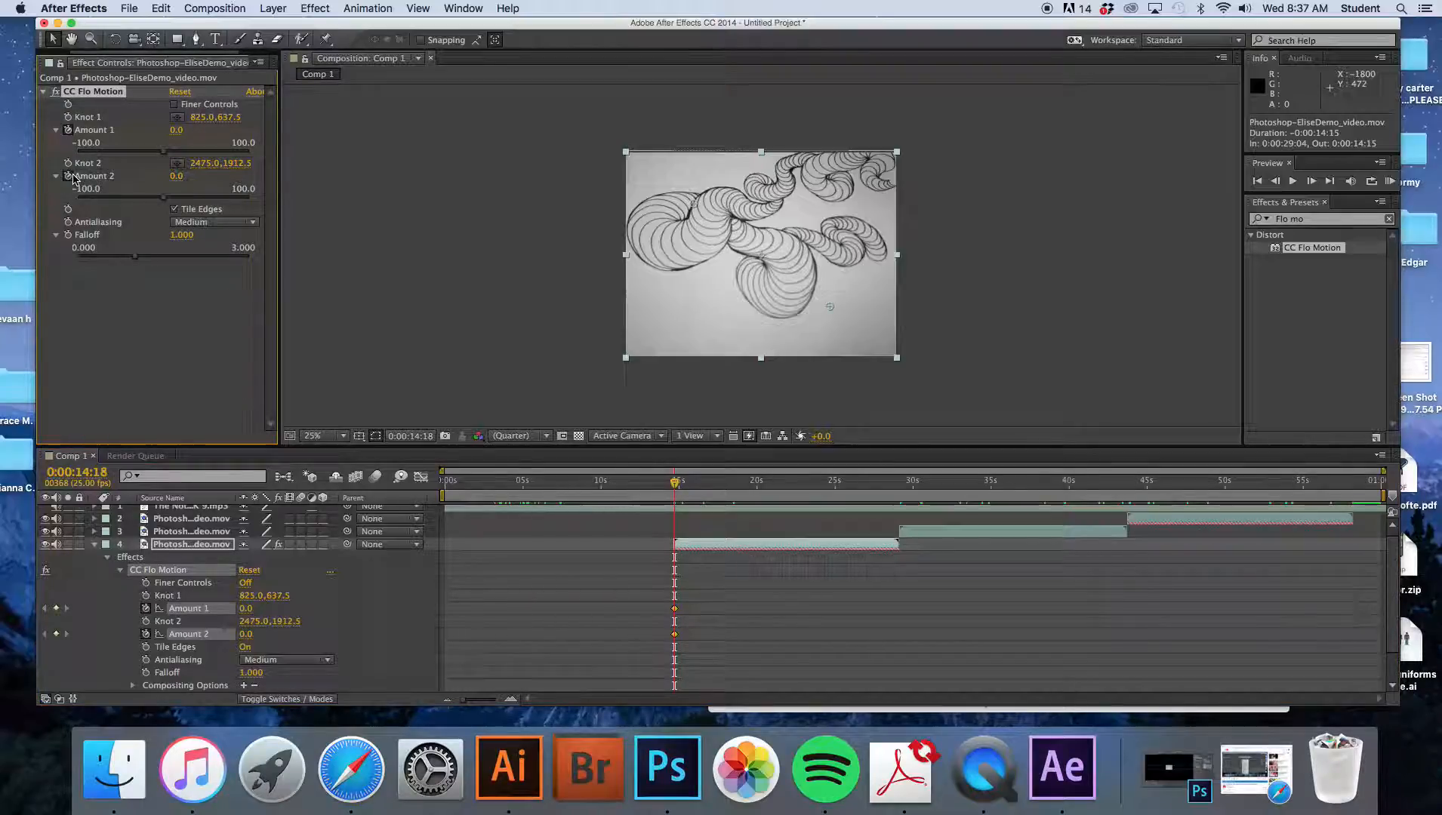
{"action": "left_click", "coordinate": [68, 235]}
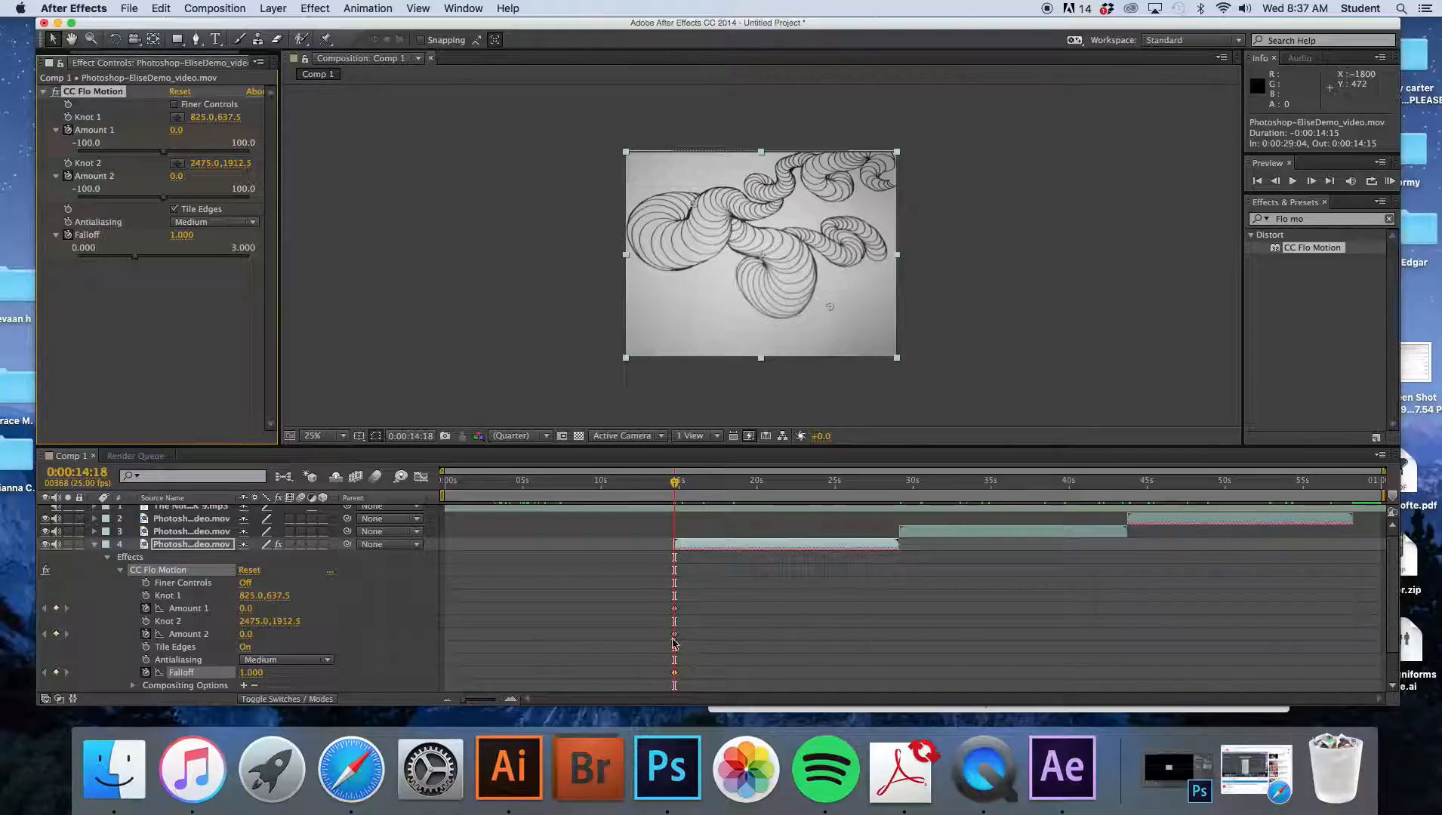
- At about 0:00:27:08, keyframe Amount 1 at 100 and Amount 2 at -100
{"action": "left_click_drag", "start_coordinate": [677, 485], "coordinate": [870, 498]}
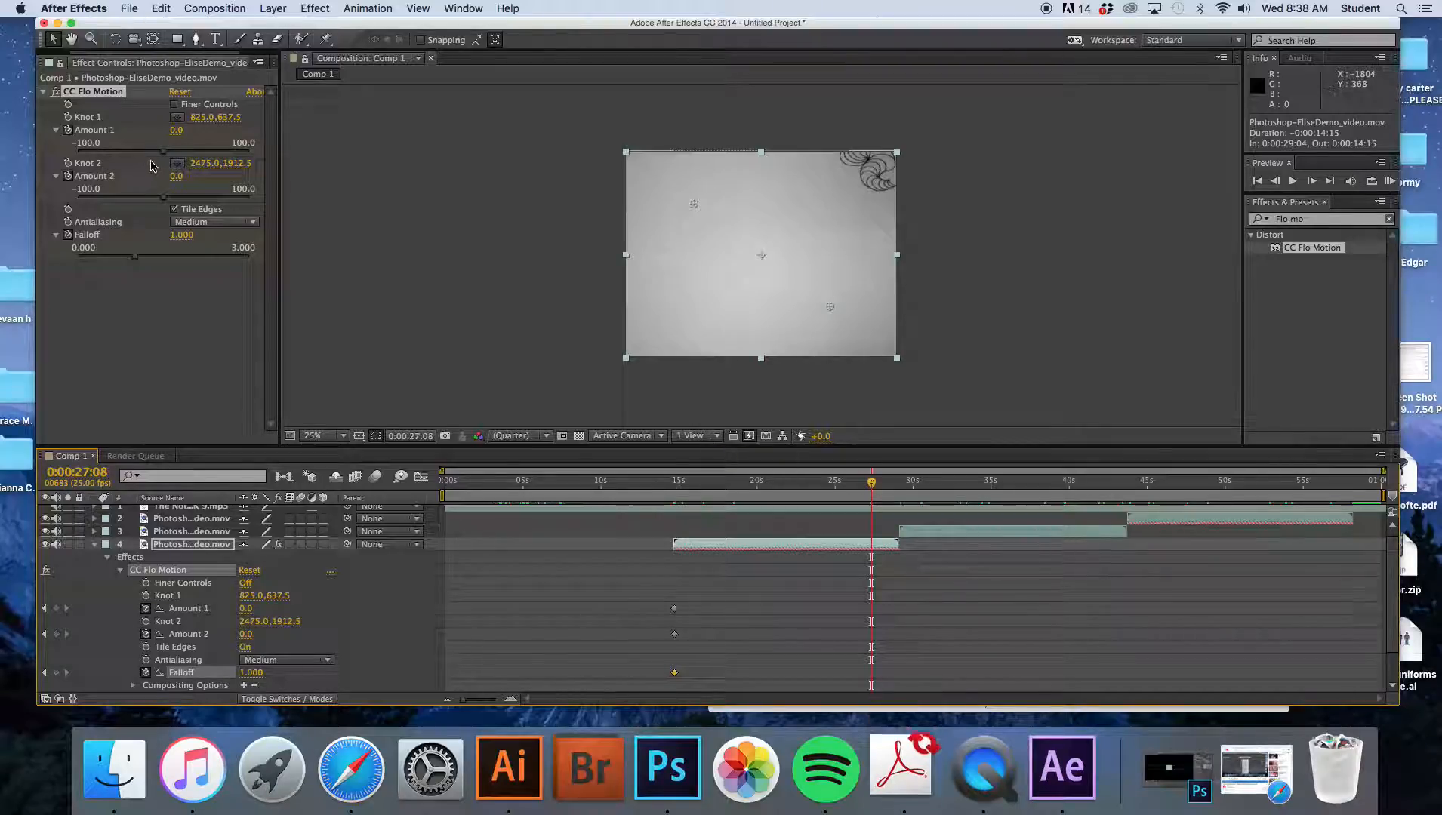
{"action": "left_click_drag", "start_coordinate": [163, 151], "coordinate": [307, 166]}
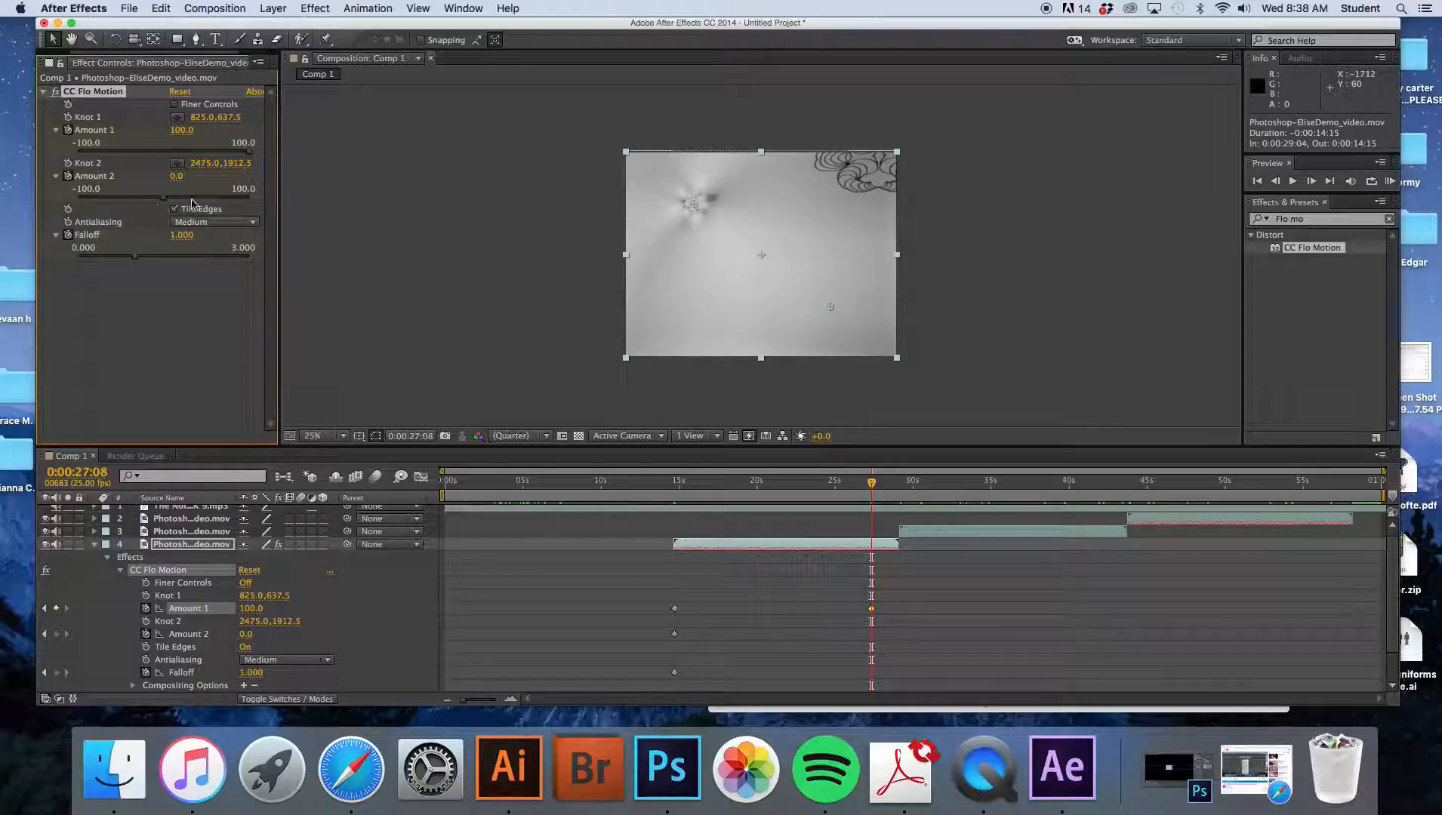
{"action": "left_click_drag", "start_coordinate": [166, 201], "coordinate": [73, 205]}
{"action": "mouse_move", "coordinate": [131, 262]}
{"action": "left_mouse_down"}
{"action": "mouse_move", "coordinate": [87, 257]}
{"action": "mouse_move", "coordinate": [184, 270]}
{"action": "mouse_move", "coordinate": [143, 286]}
{"action": "left_mouse_up"}
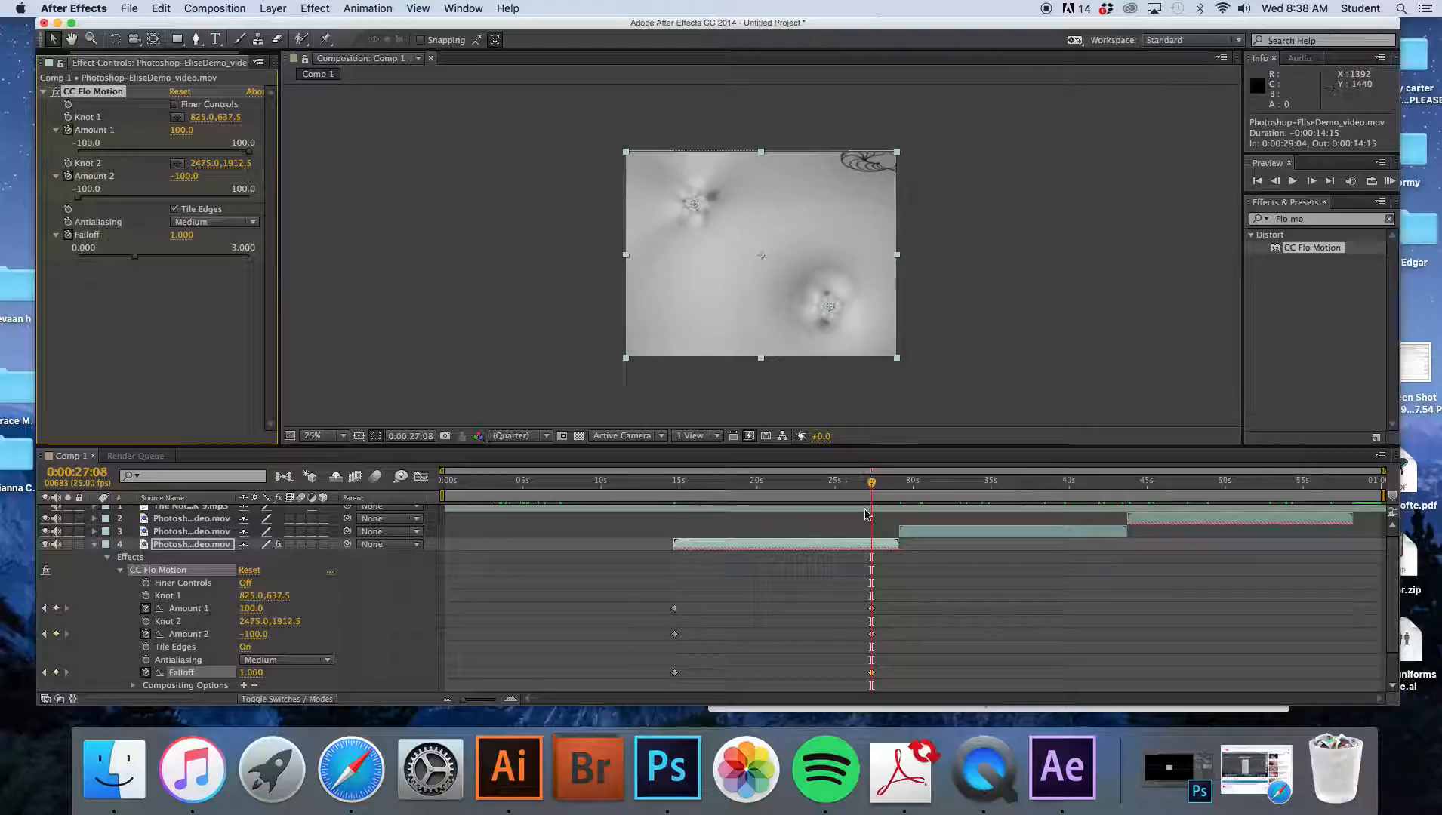
- Preview the Flo Motion animation from the start of the second clip
{"action": "left_click_drag", "start_coordinate": [871, 484], "coordinate": [684, 487]}
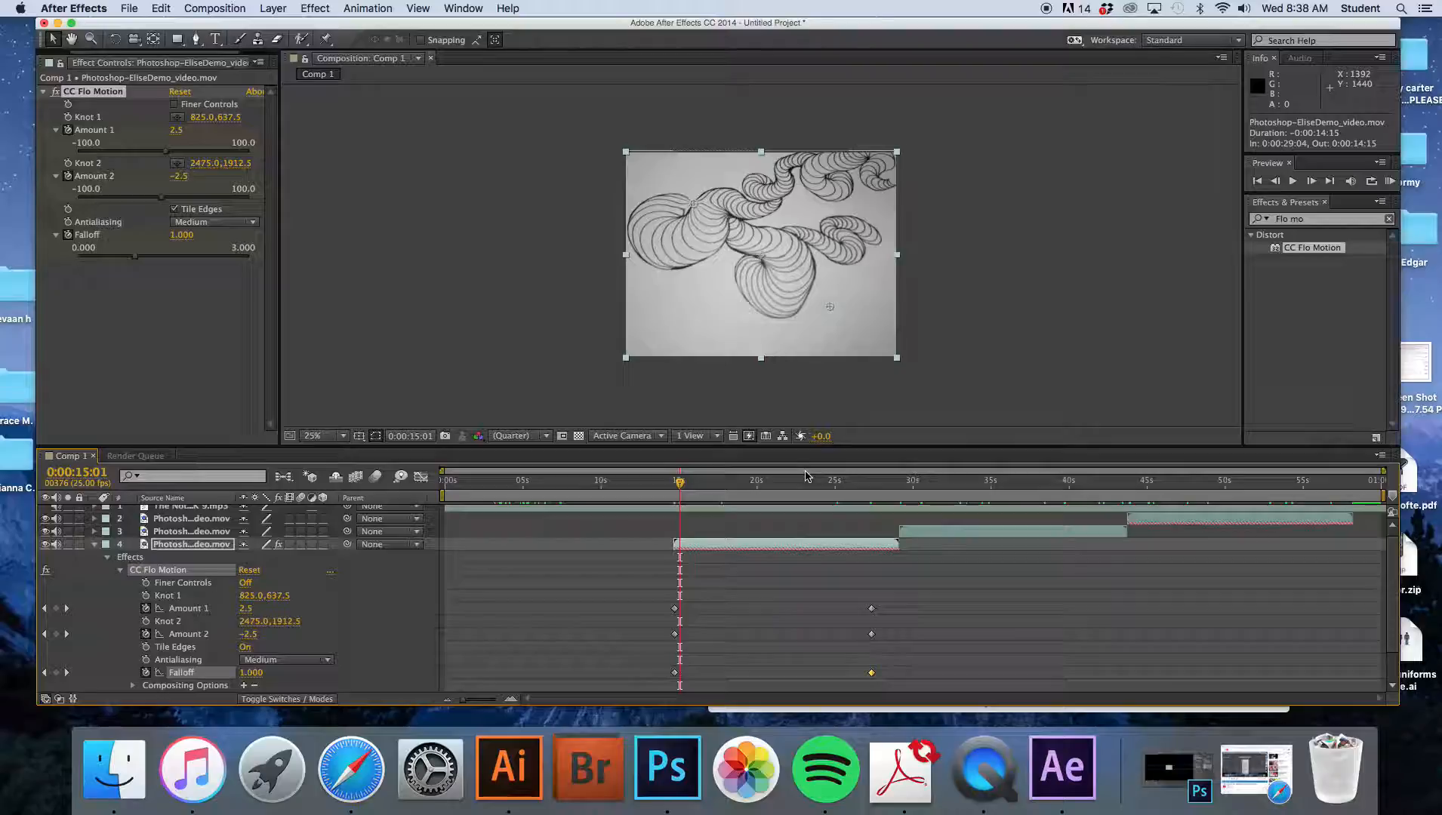
{"action": "key", "text": "space"}
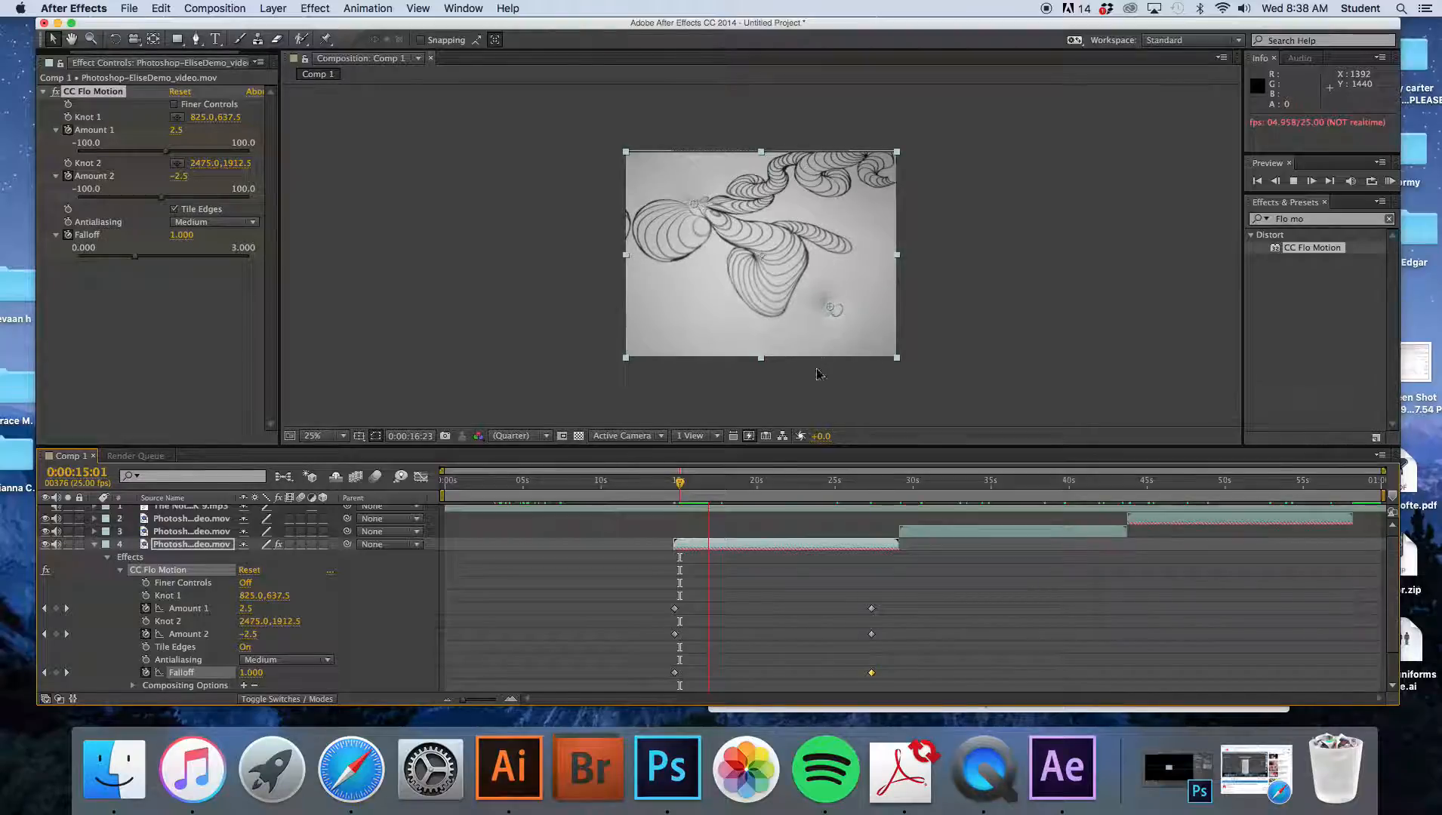
{"action": "left_click", "coordinate": [682, 484]}
{"action": "left_click_drag", "start_coordinate": [686, 484], "coordinate": [679, 484]}
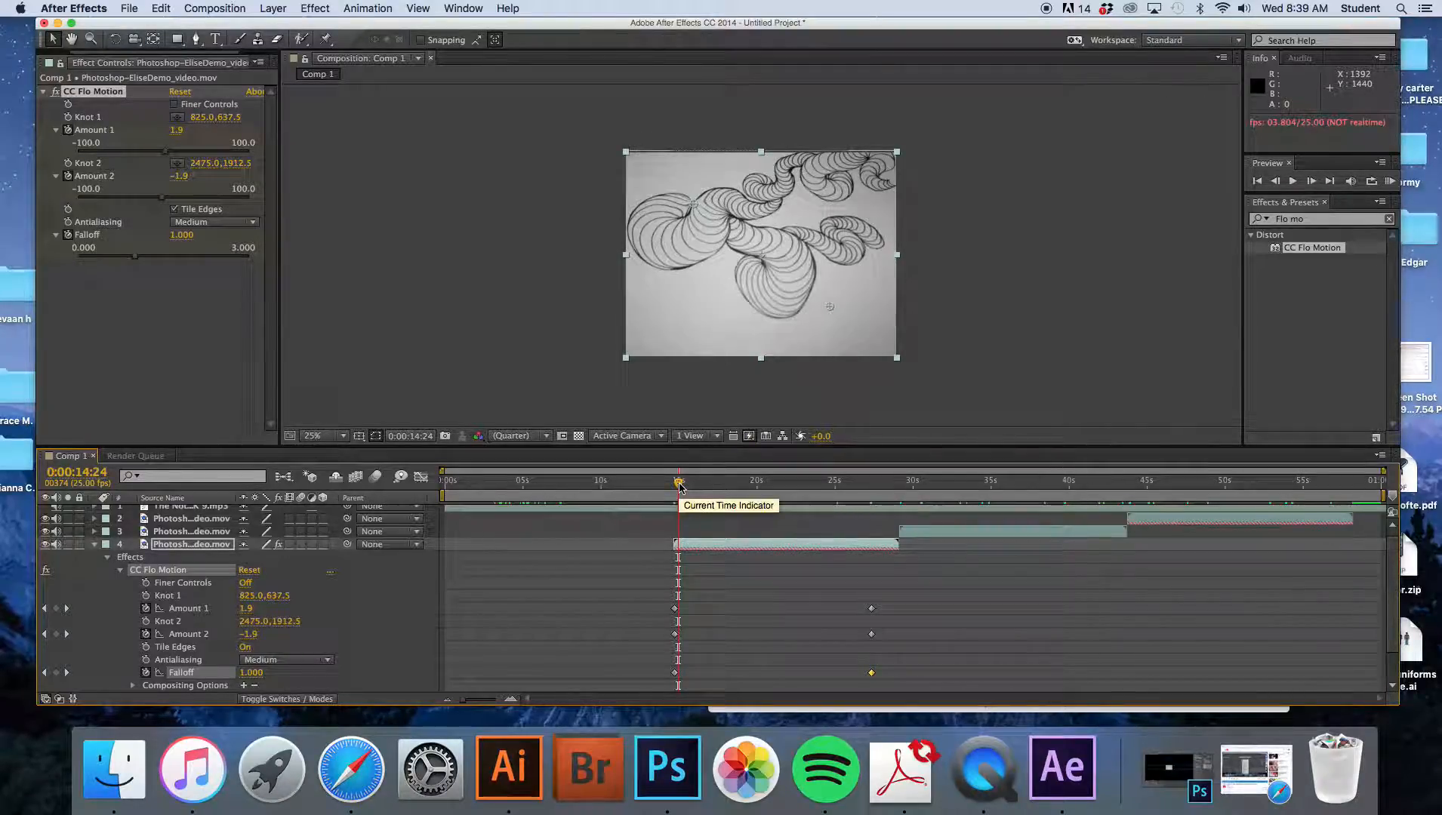
{"action": "key", "text": "space"}
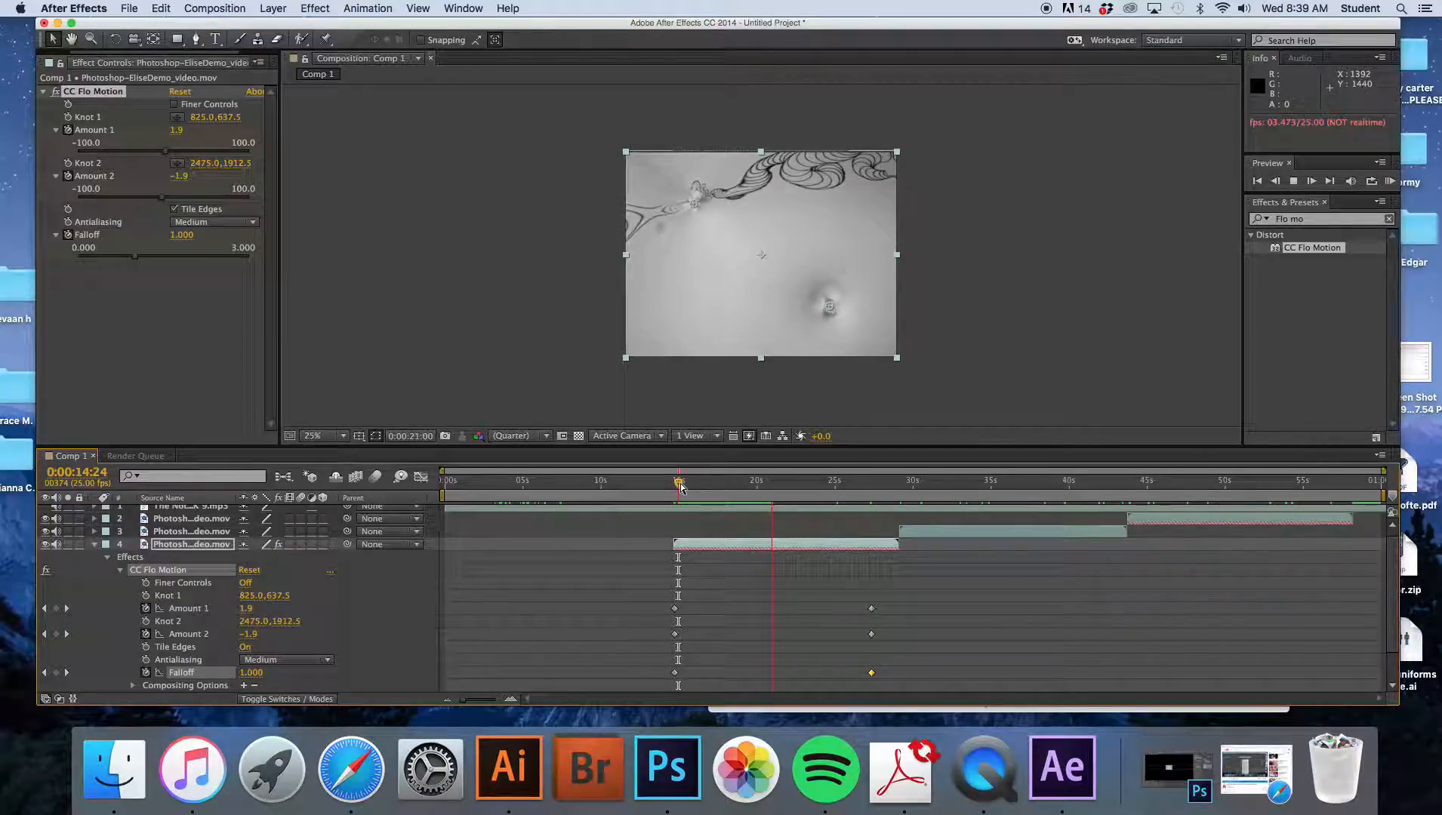
{"action": "left_click", "coordinate": [680, 484]}
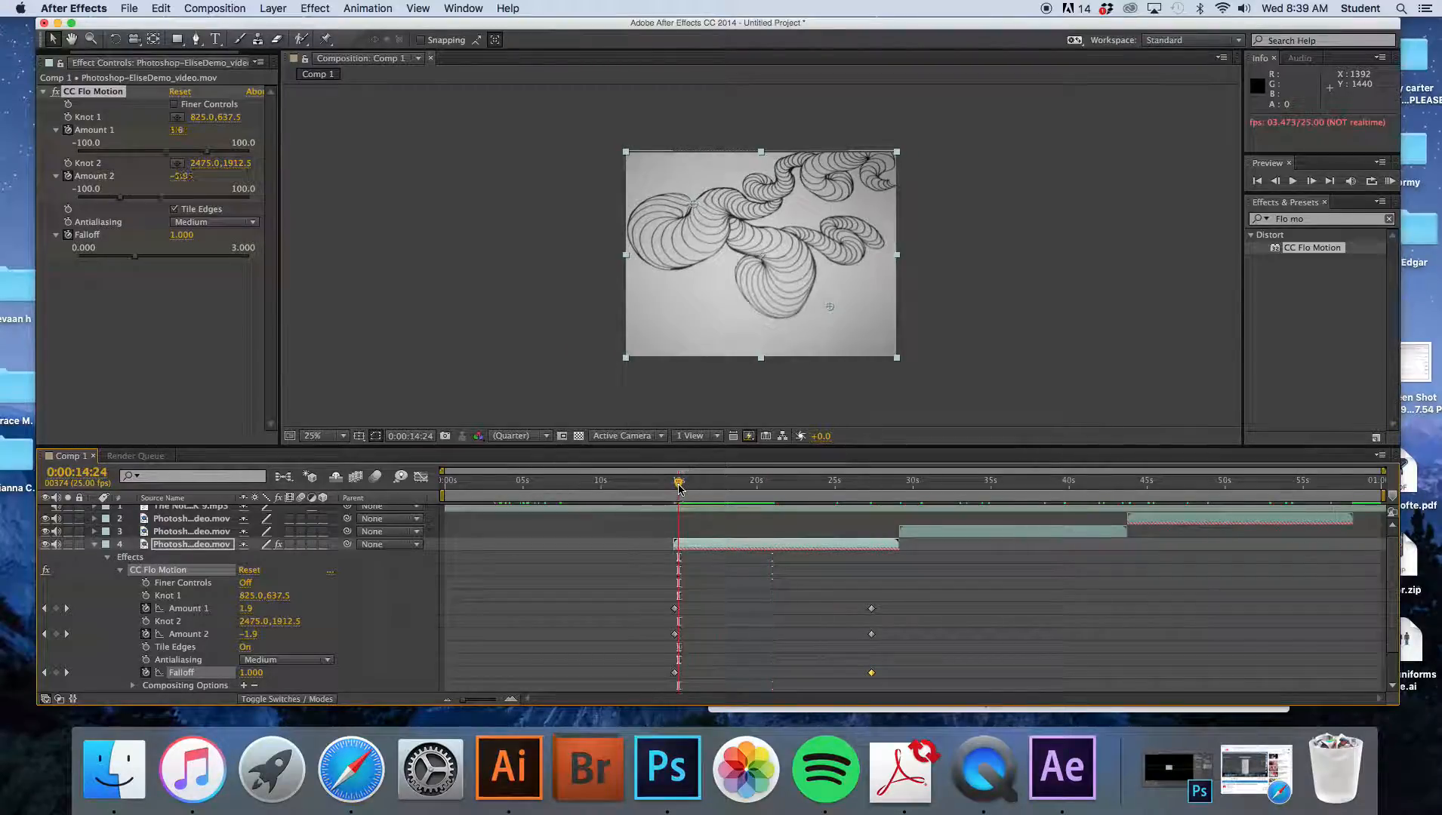
{"action": "key", "text": "space"}
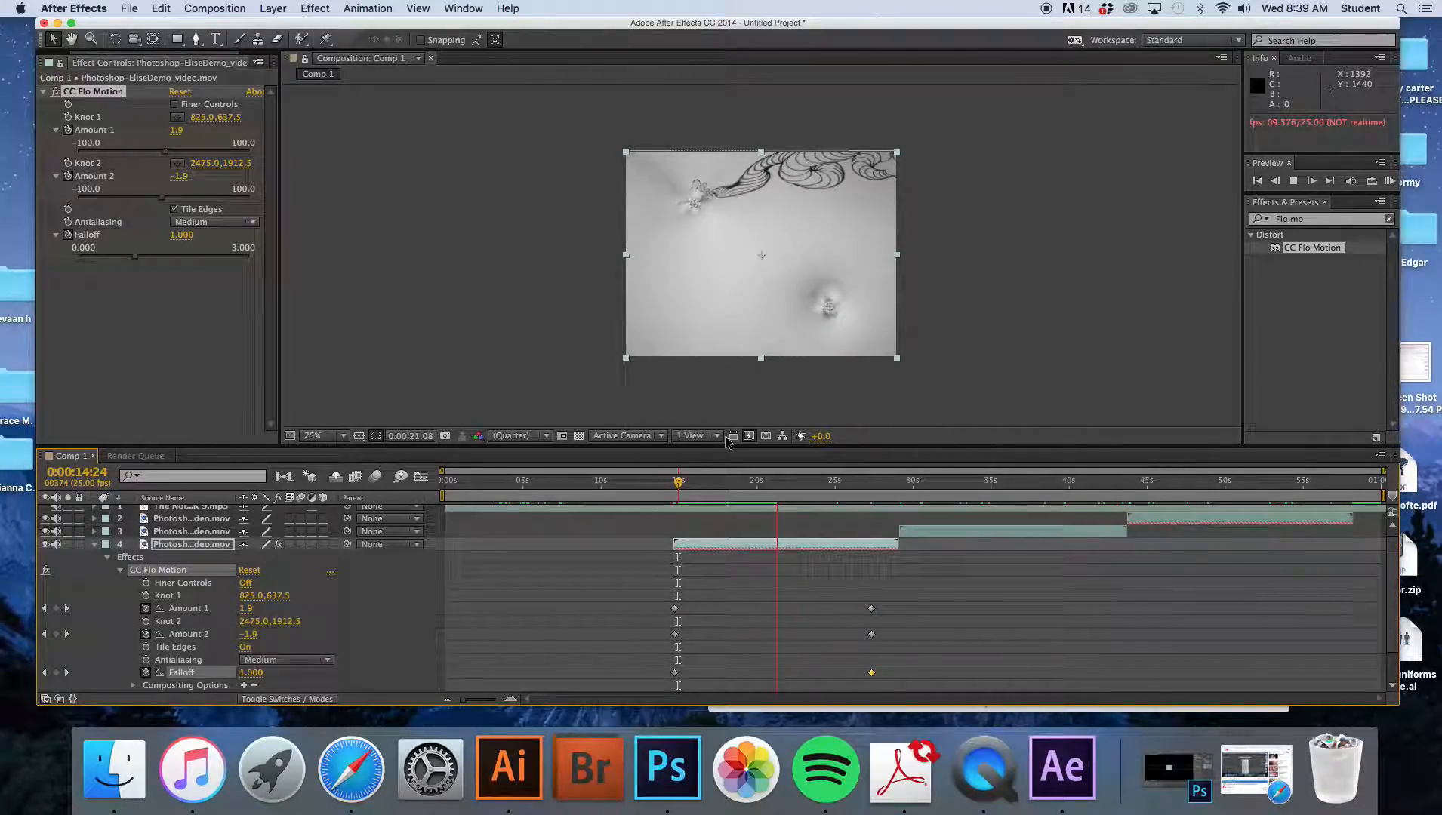
{"action": "key", "text": "space"}
- Inspect the remaining clip layers and music layer, scrubbing to the composition's end
{"action": "left_click", "coordinate": [906, 532]}
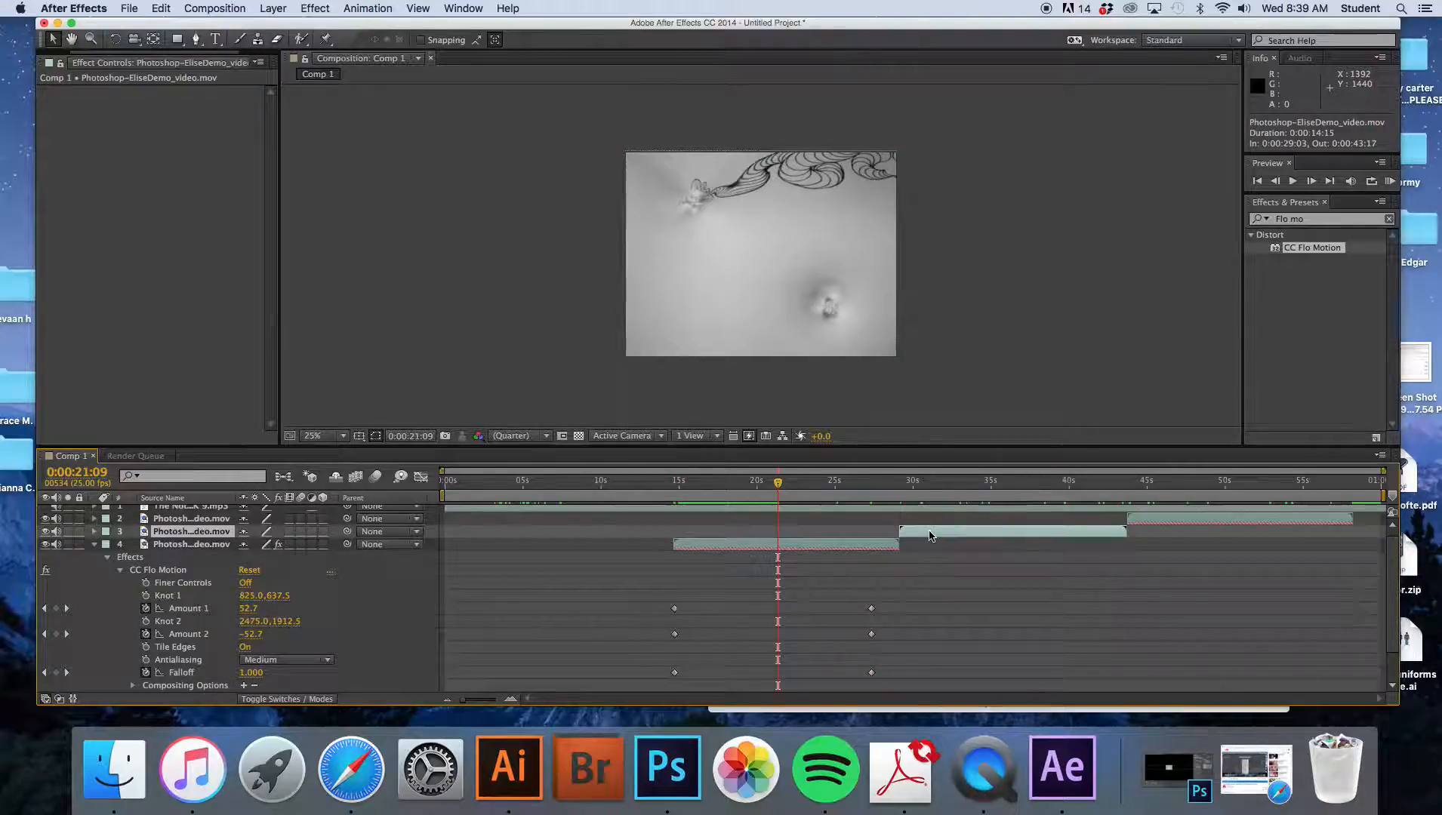
{"action": "left_click", "coordinate": [1162, 521]}
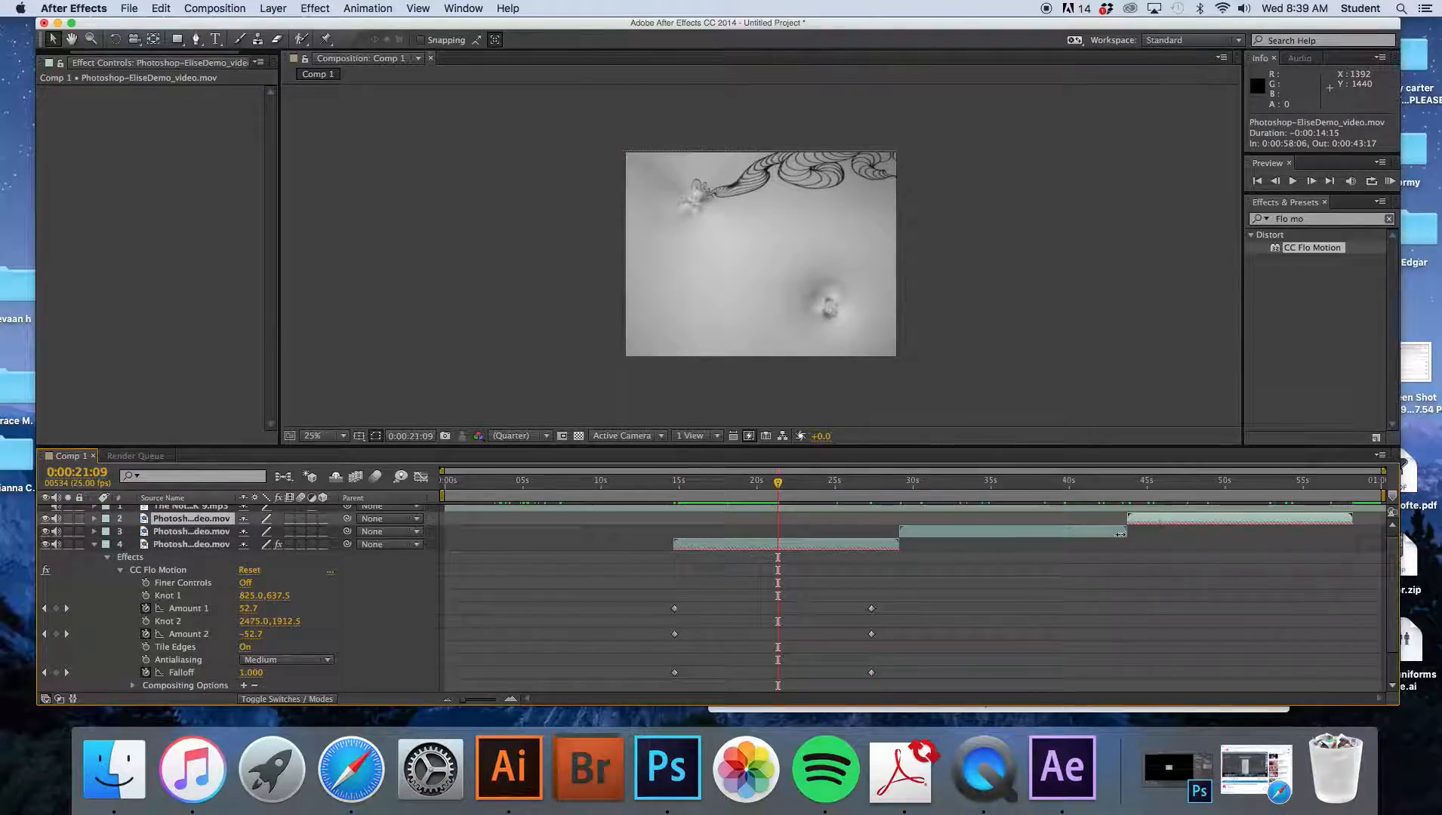
{"action": "left_click", "coordinate": [1094, 531]}
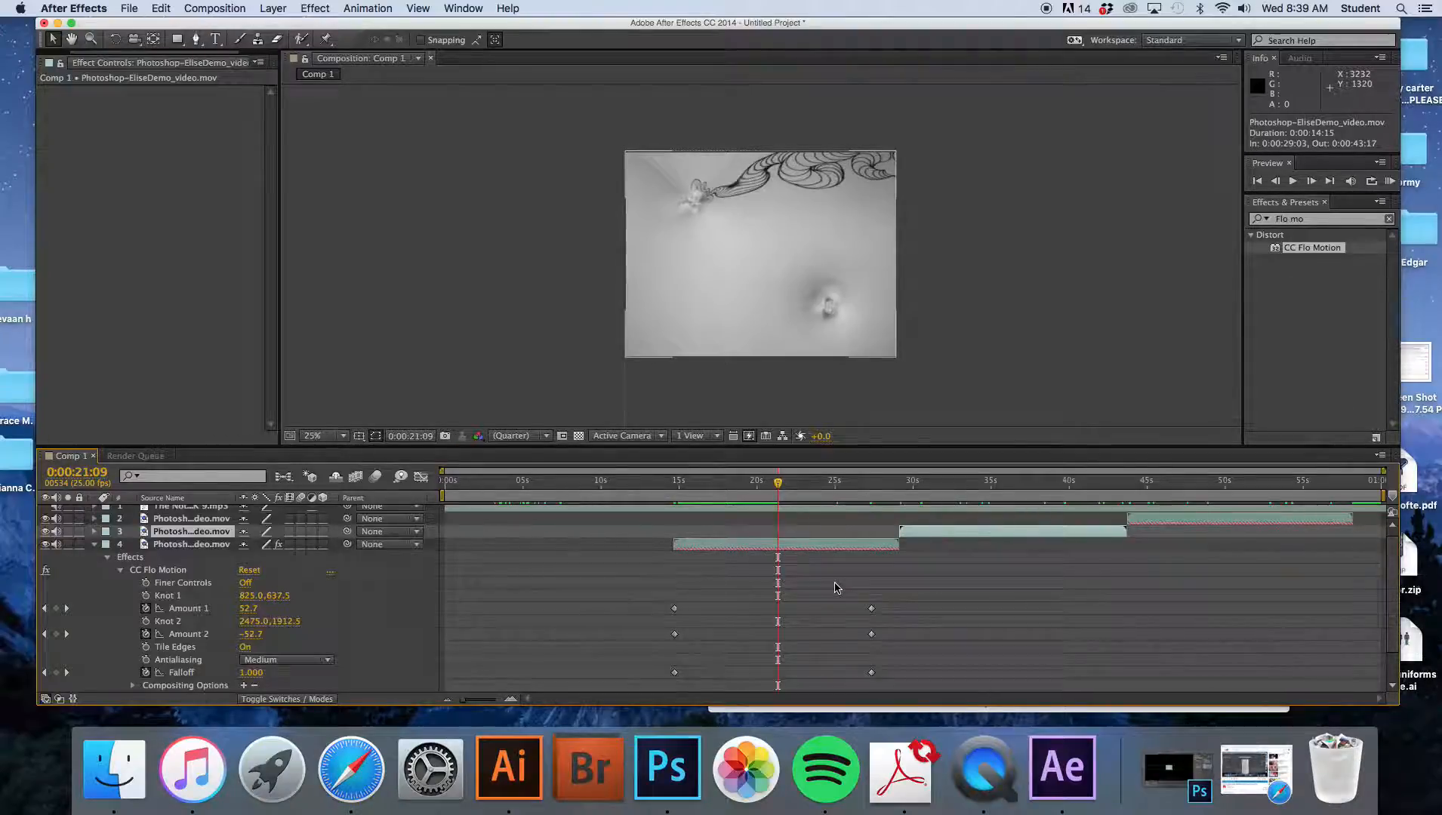
{"action": "scroll", "coordinate": [834, 588], "scroll_direction": "up", "scroll_amount": 1}
{"action": "left_click", "coordinate": [596, 511]}
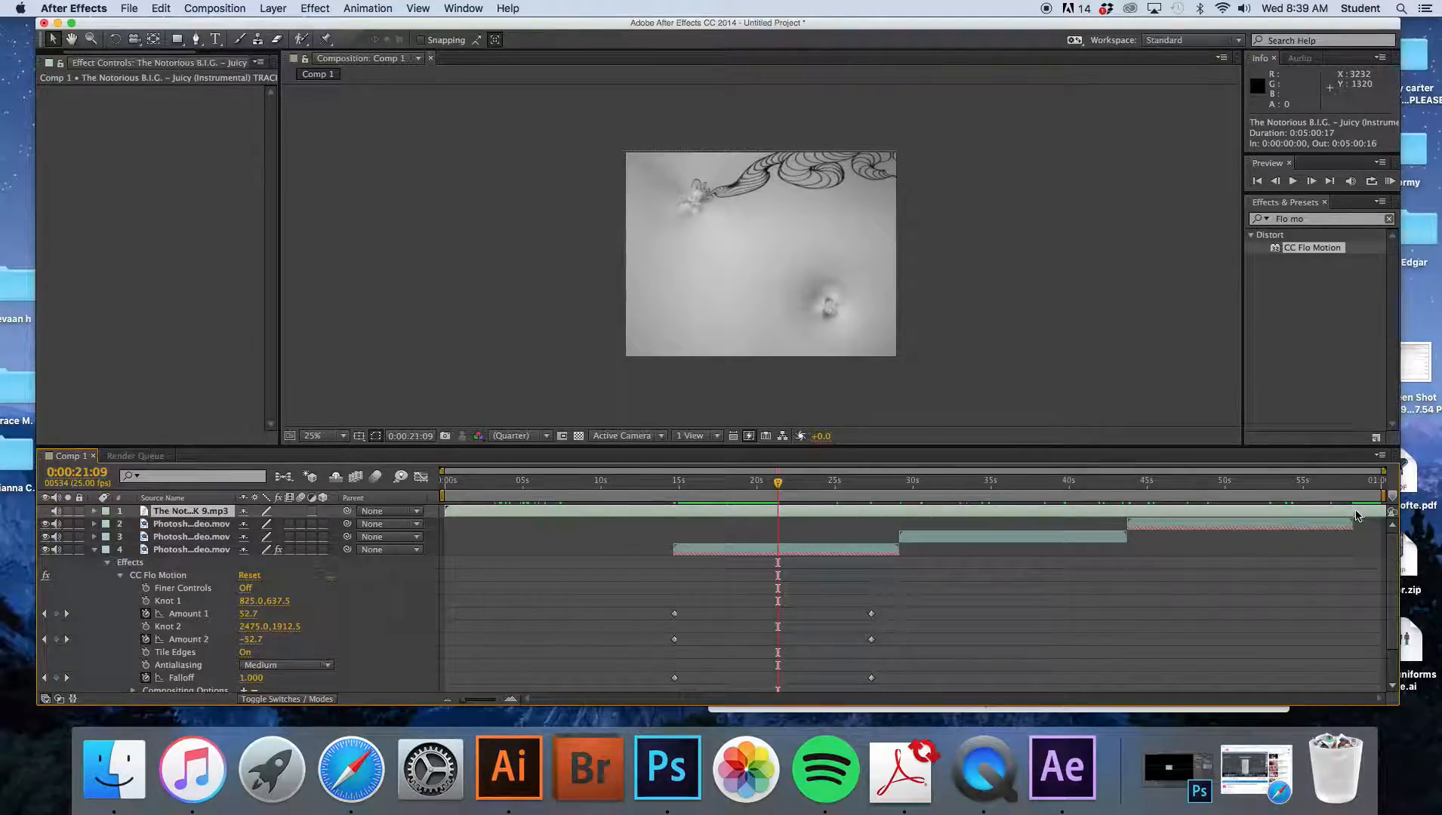
{"action": "left_click_drag", "start_coordinate": [1325, 489], "coordinate": [1282, 489]}
{"action": "left_click_drag", "start_coordinate": [1317, 487], "coordinate": [1354, 485]}
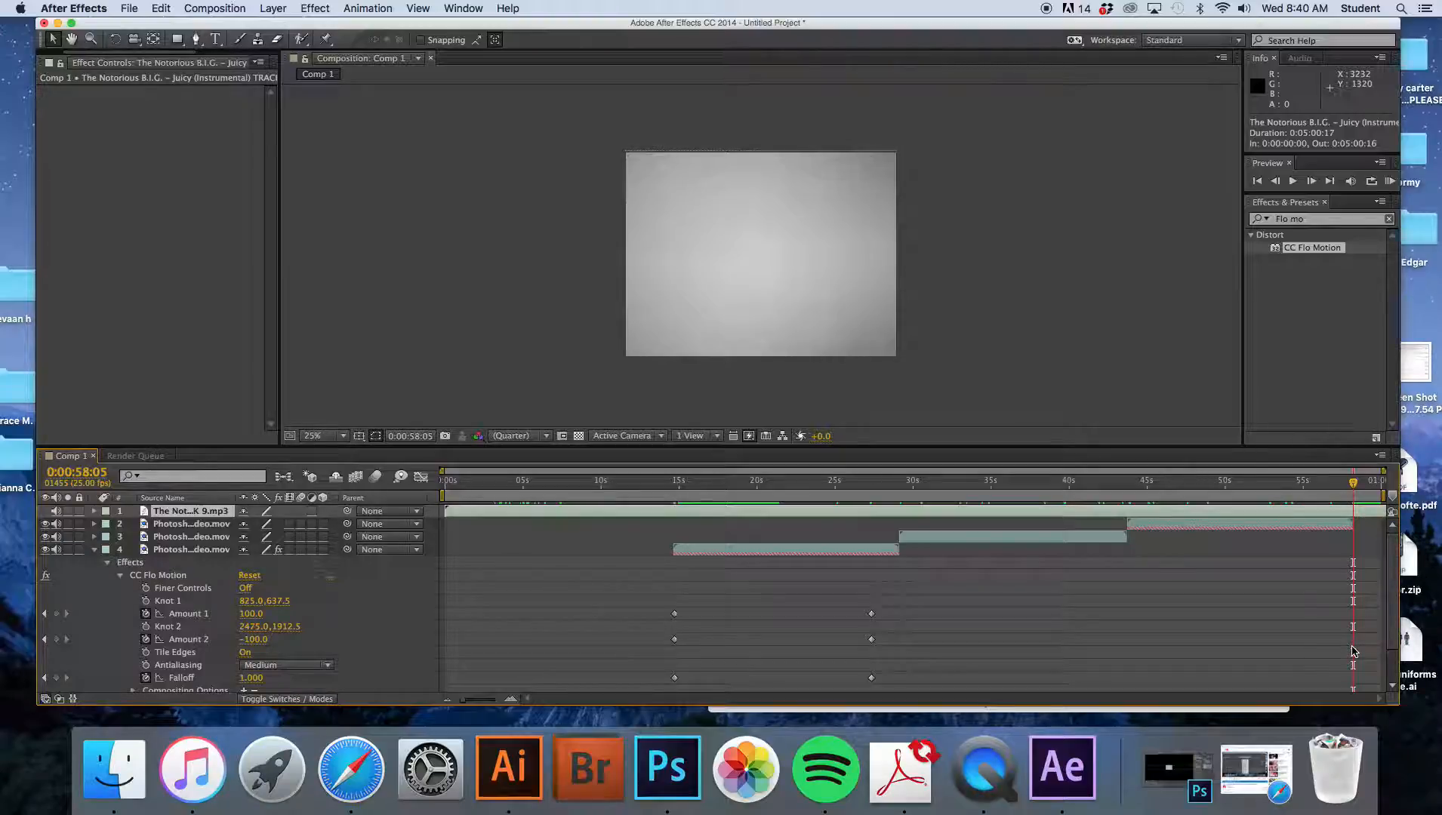
- Set the work area end at 0:00:58:05 and add the composition to the render queue
{"action": "key", "text": "n"}
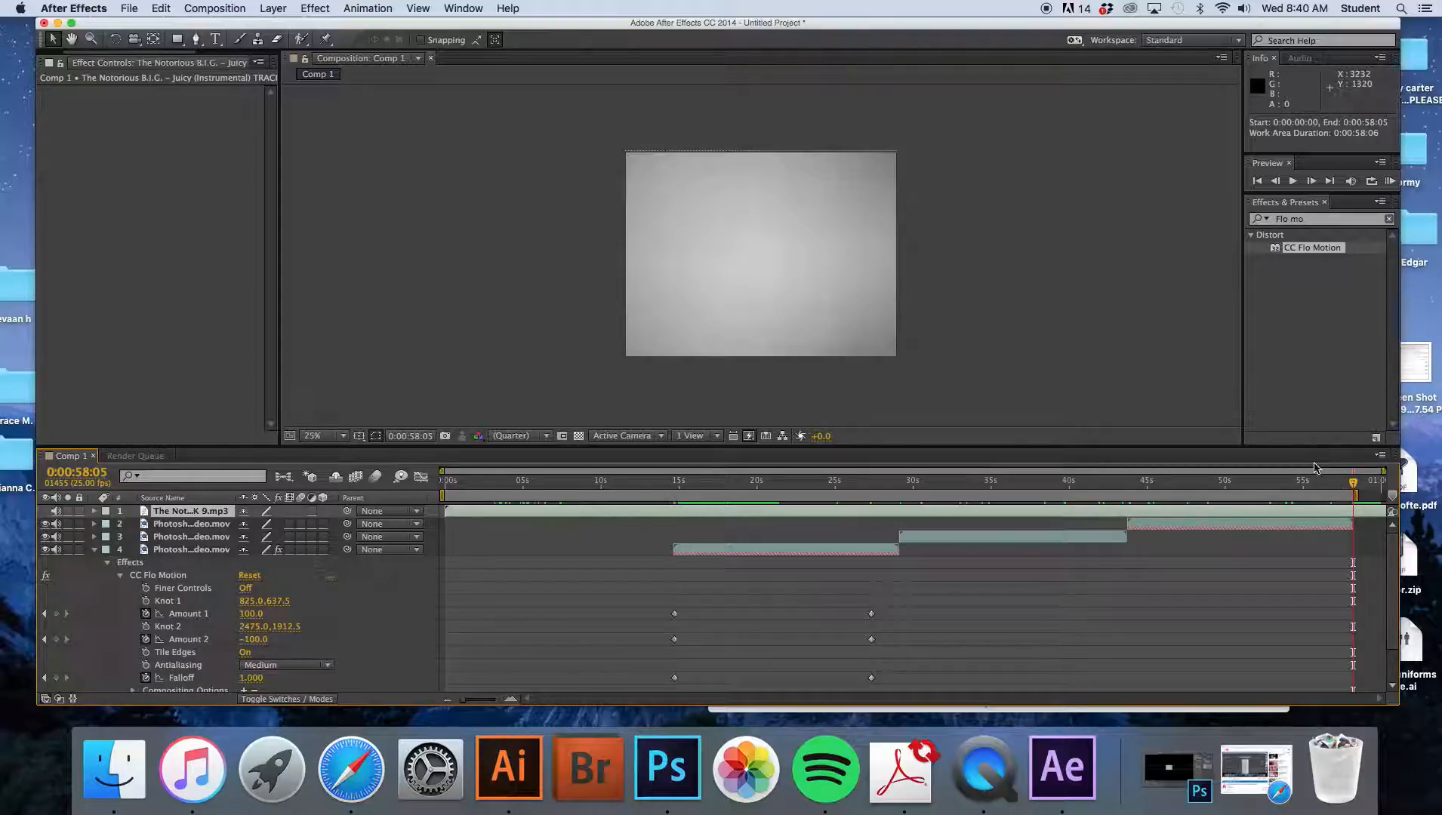
{"action": "left_click", "coordinate": [229, 11]}
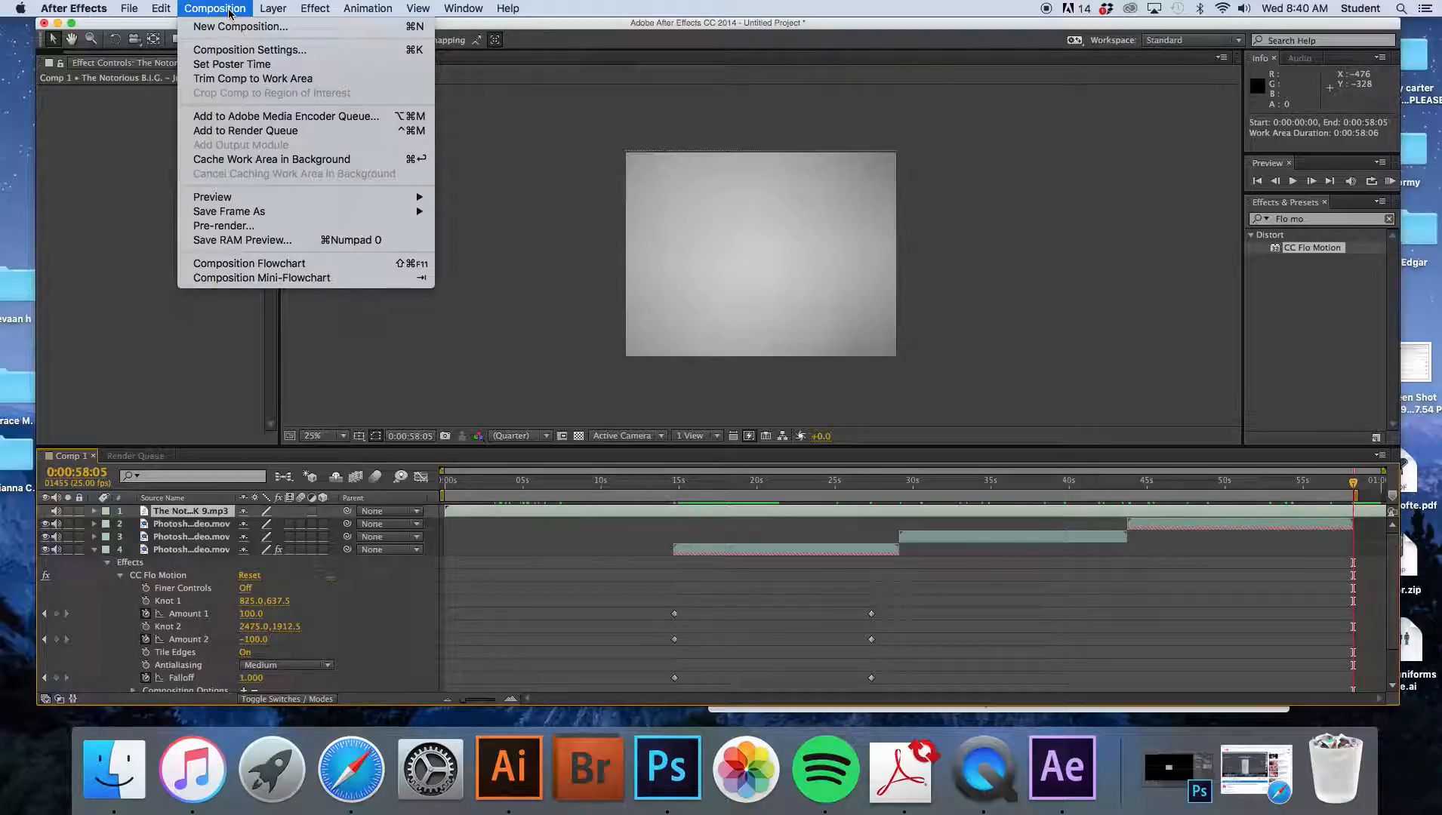
{"action": "left_click", "coordinate": [282, 132]}
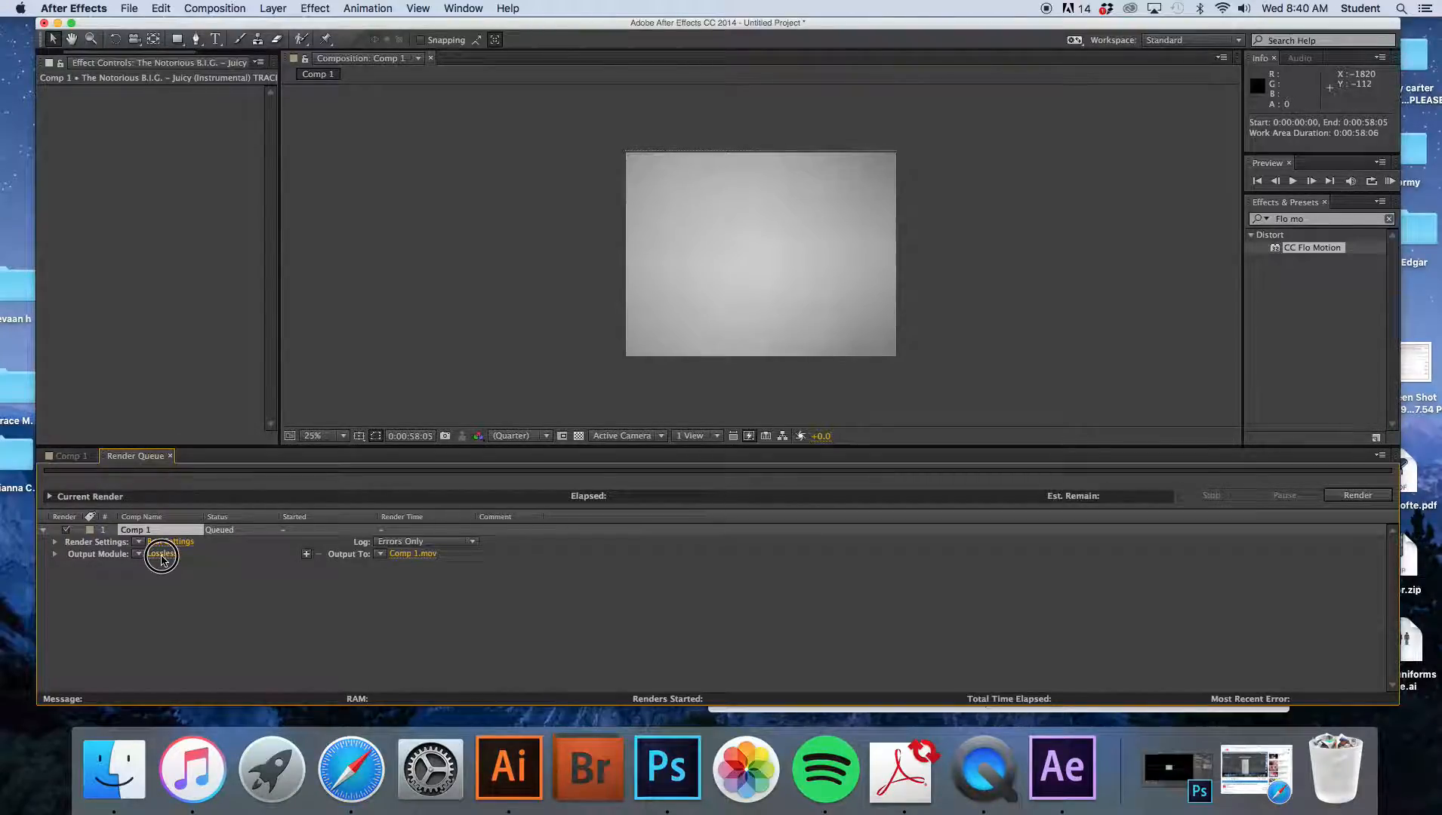
- Turn the output module's audio output on with Audio Output On
{"action": "left_click", "coordinate": [92, 558]}
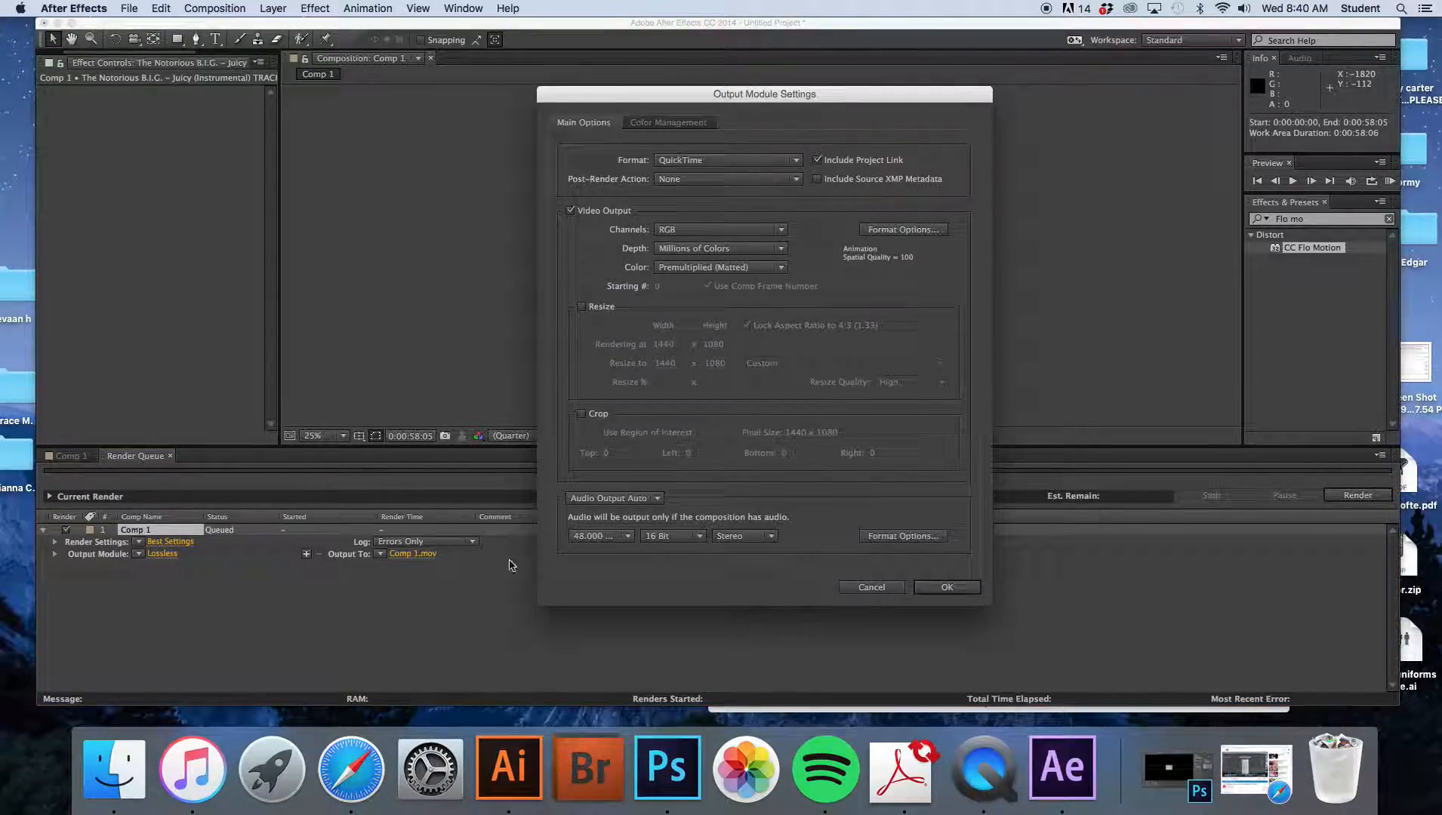
{"action": "left_click", "coordinate": [647, 501]}
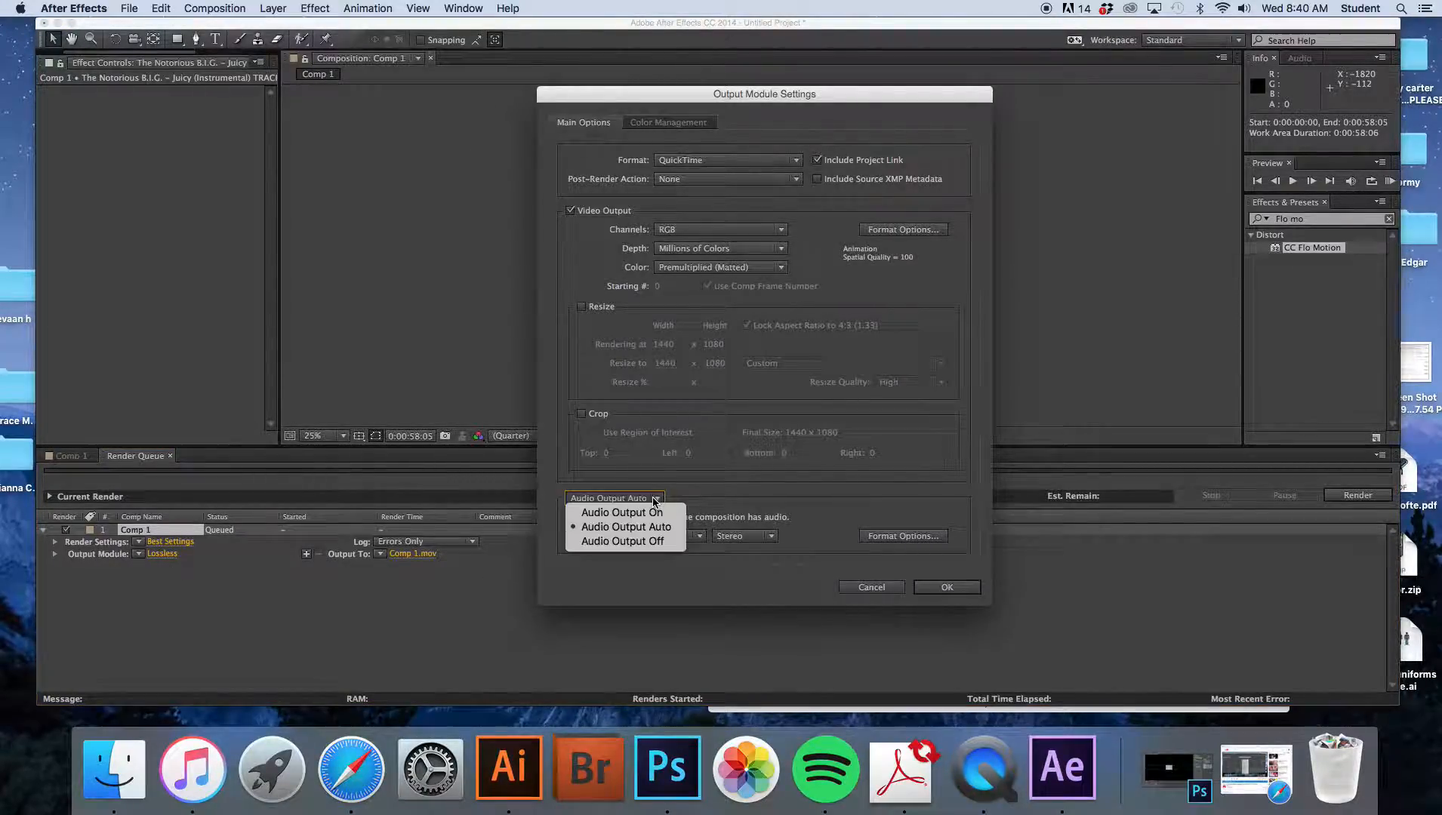
{"action": "left_click", "coordinate": [650, 516]}
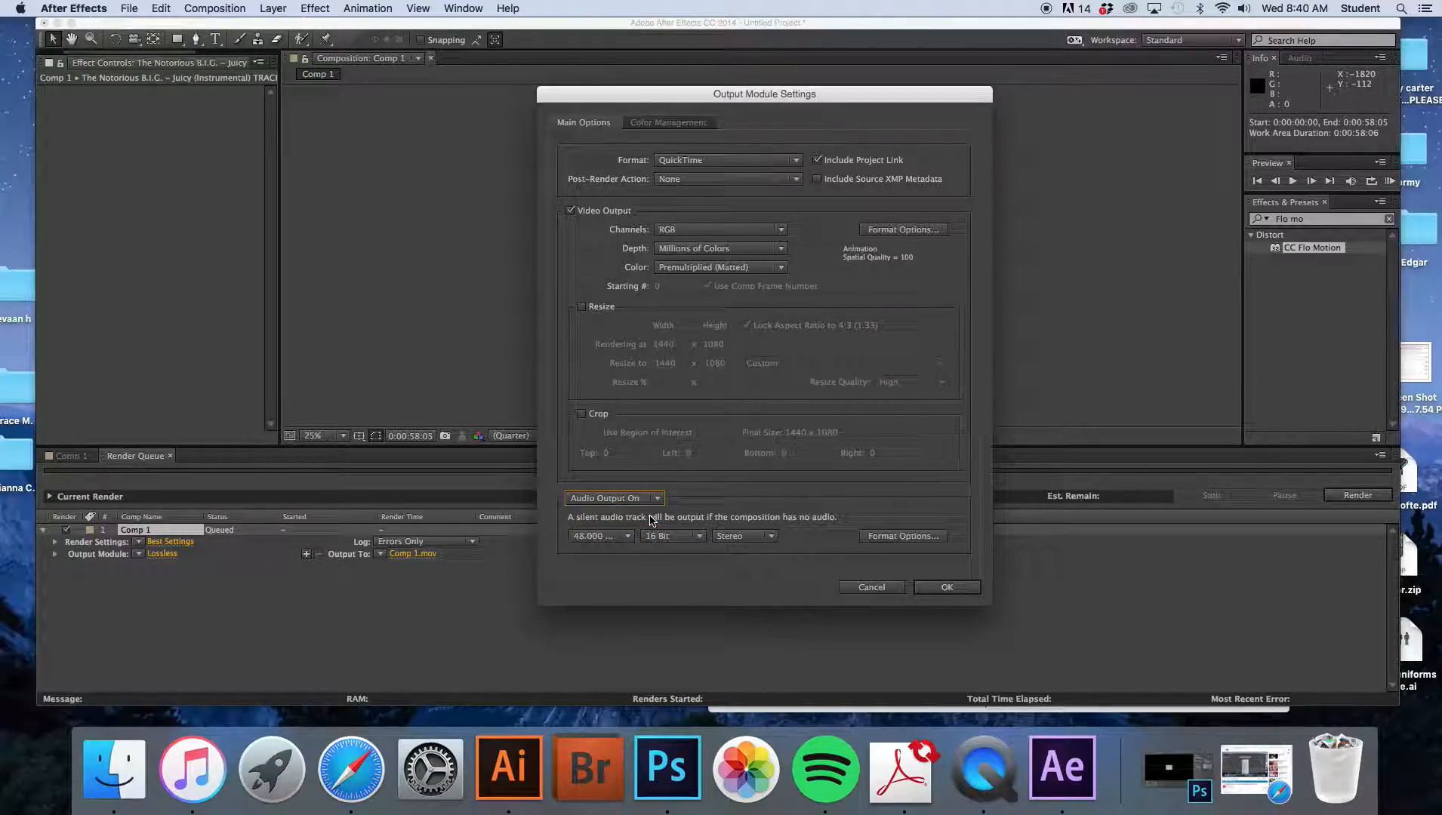
{"action": "left_click", "coordinate": [947, 588]}
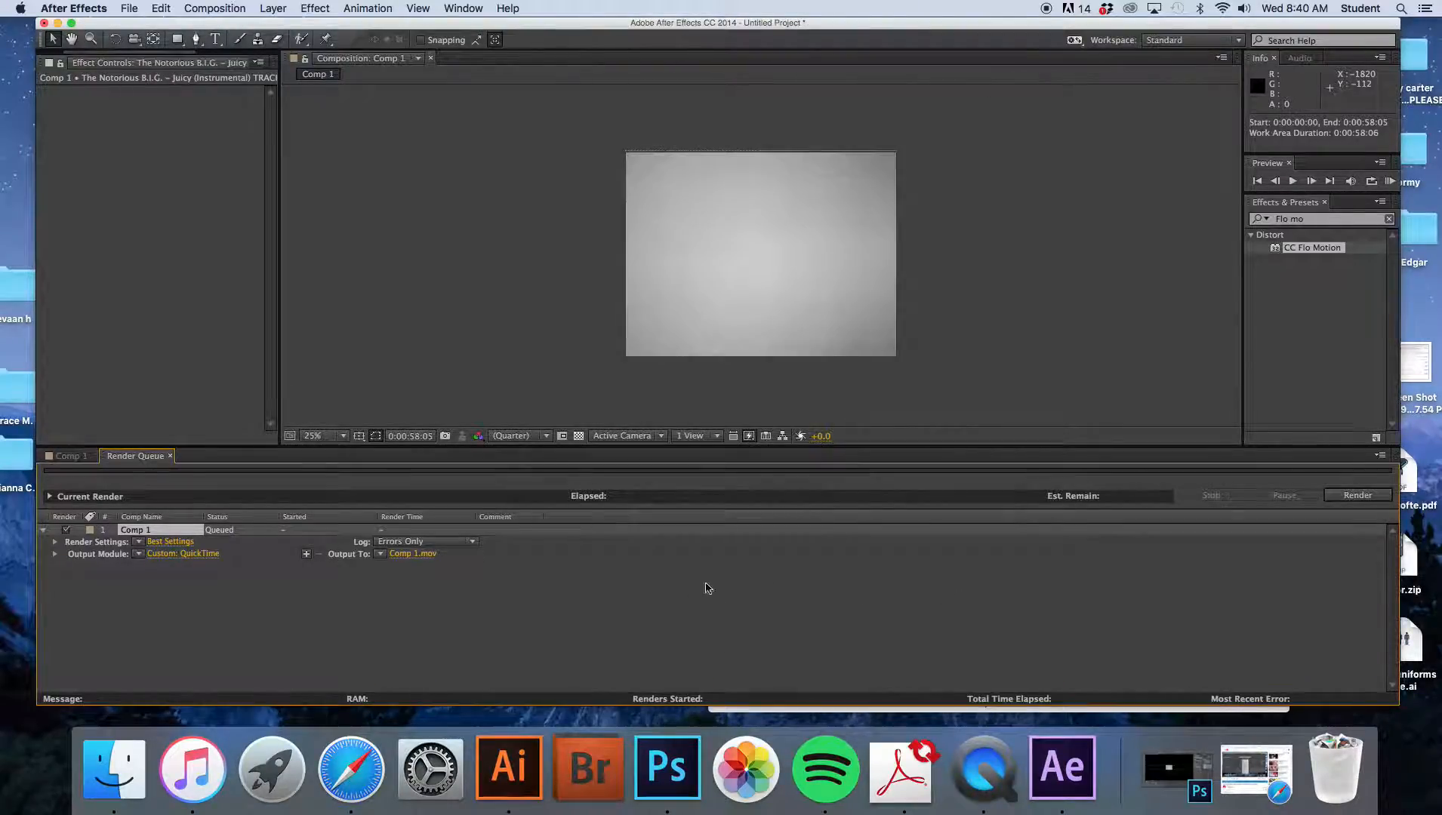
- Save the output movie as Demo screentest_2_1_2017 in the Demo_Tuturoials_Created folder in QuickTime (*.mov) format
{"action": "left_click", "coordinate": [420, 555]}
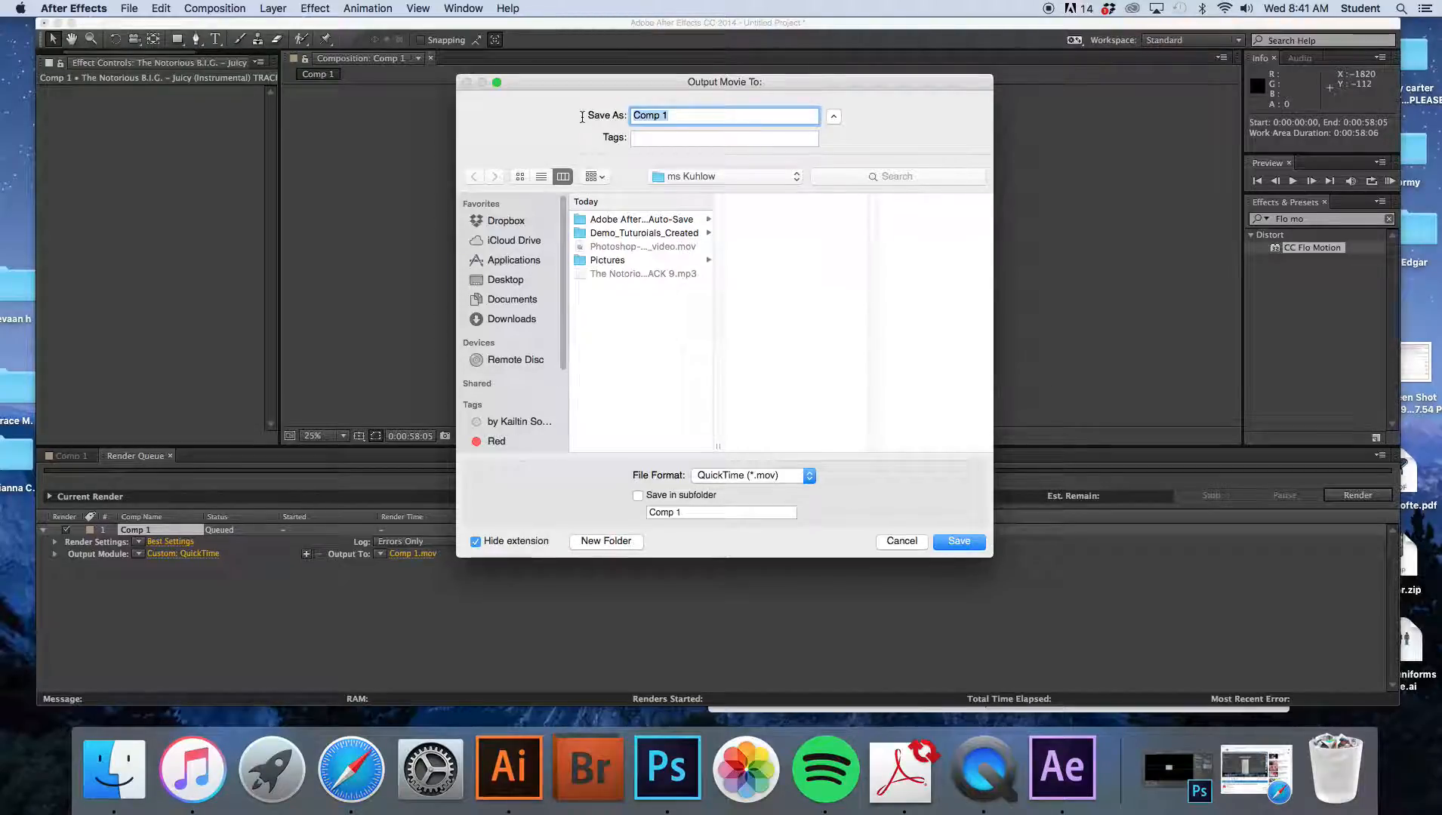
{"action": "type", "text": "Demo screentest"}
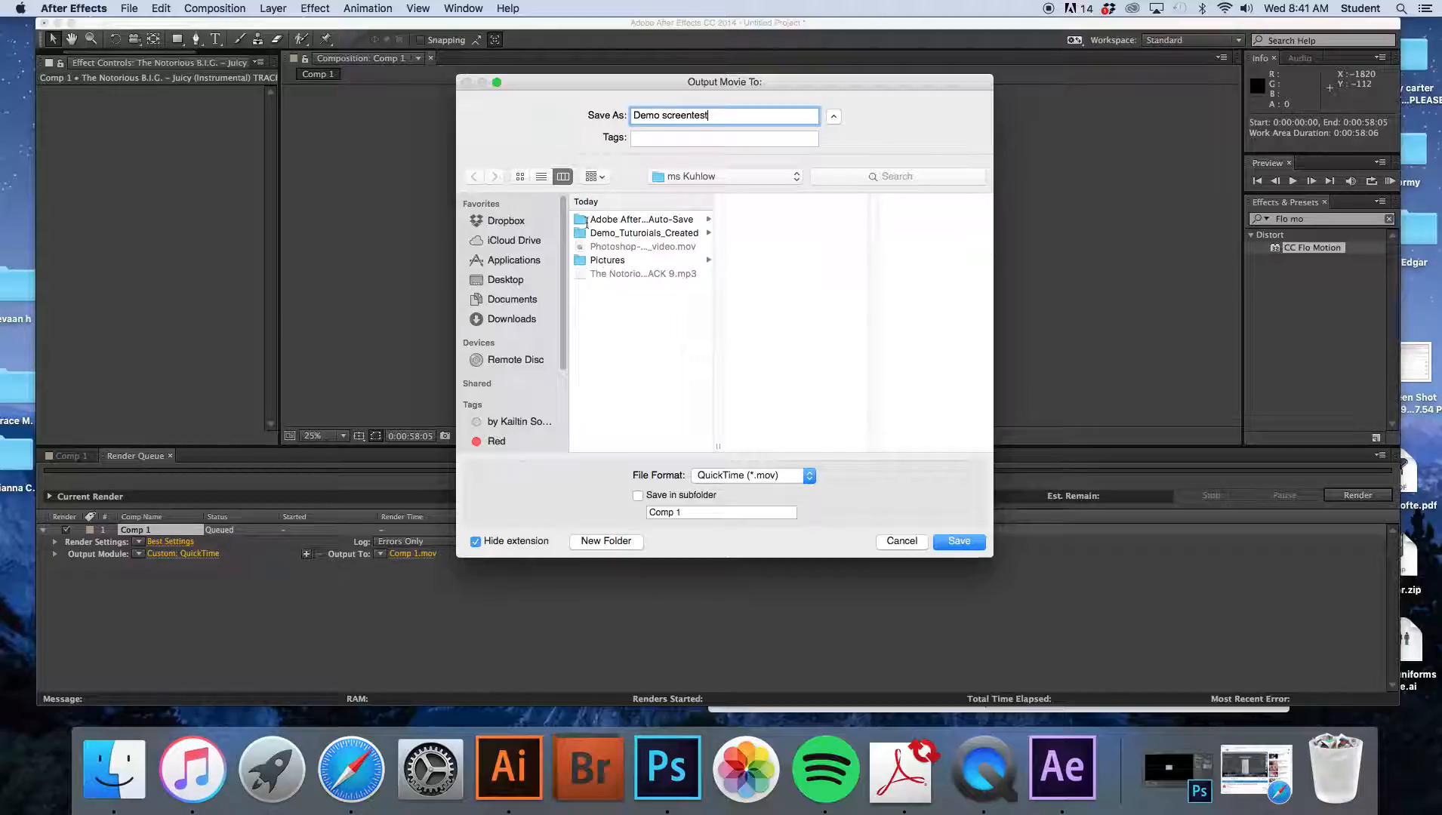
{"action": "left_click", "coordinate": [653, 234]}
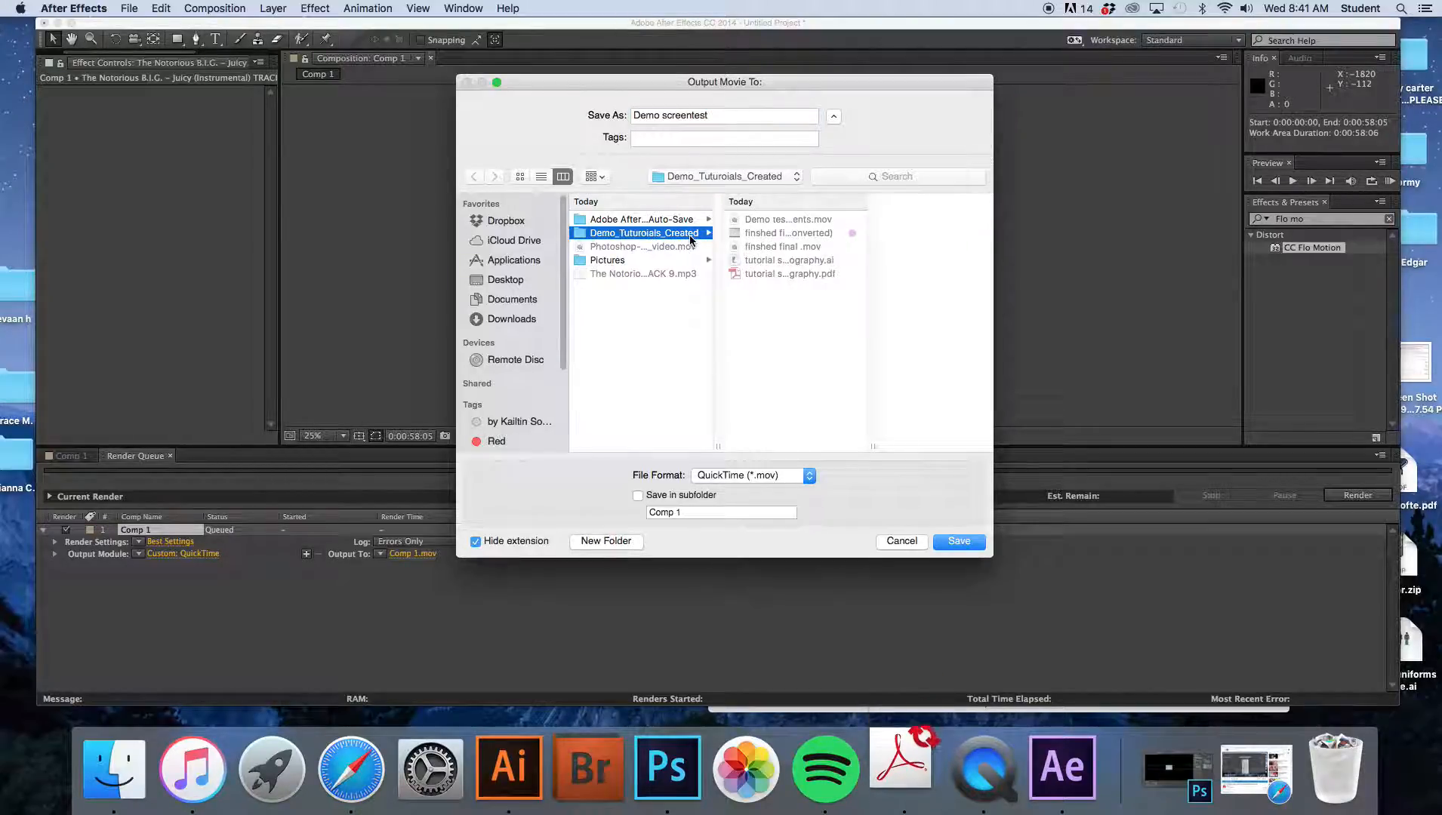
{"action": "left_click", "coordinate": [706, 113]}
{"action": "left_click", "coordinate": [711, 115]}
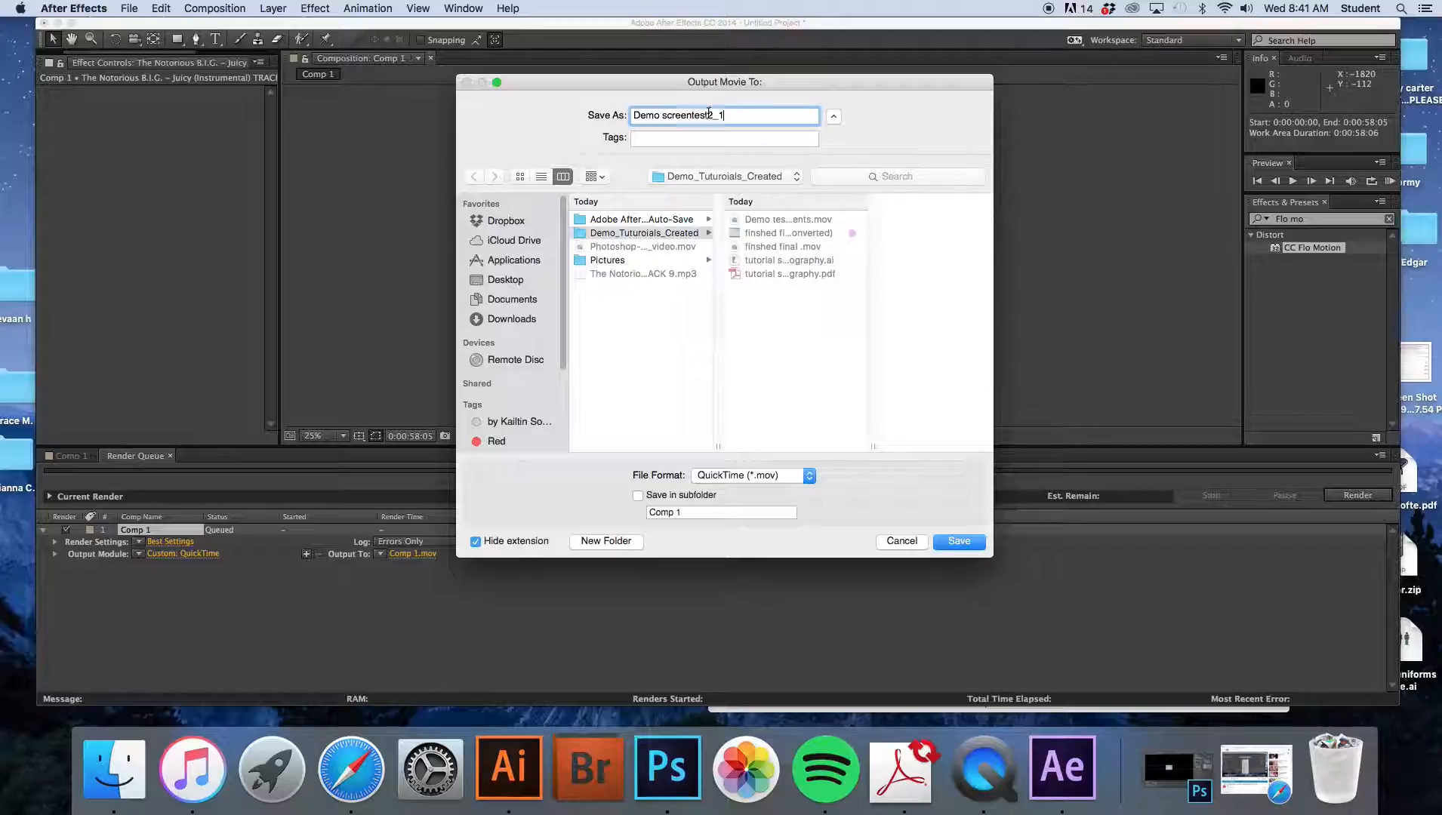
{"action": "type", "text": "_"}
{"action": "left_click", "coordinate": [756, 118]}
{"action": "left_click_drag", "start_coordinate": [966, 549], "coordinate": [827, 485]}
{"action": "left_click", "coordinate": [808, 476]}
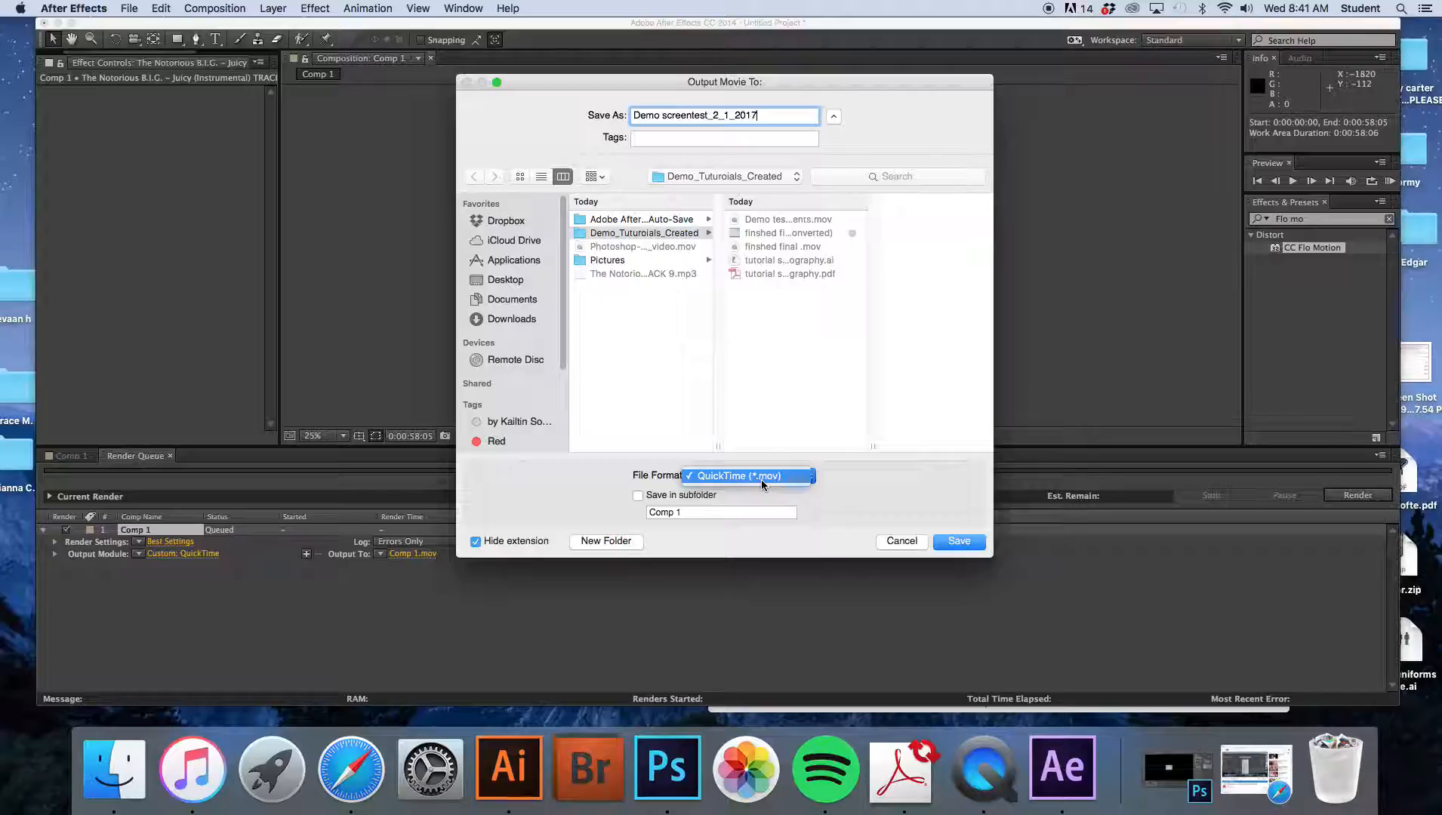
{"action": "left_click", "coordinate": [761, 480]}
{"action": "left_click", "coordinate": [955, 549]}
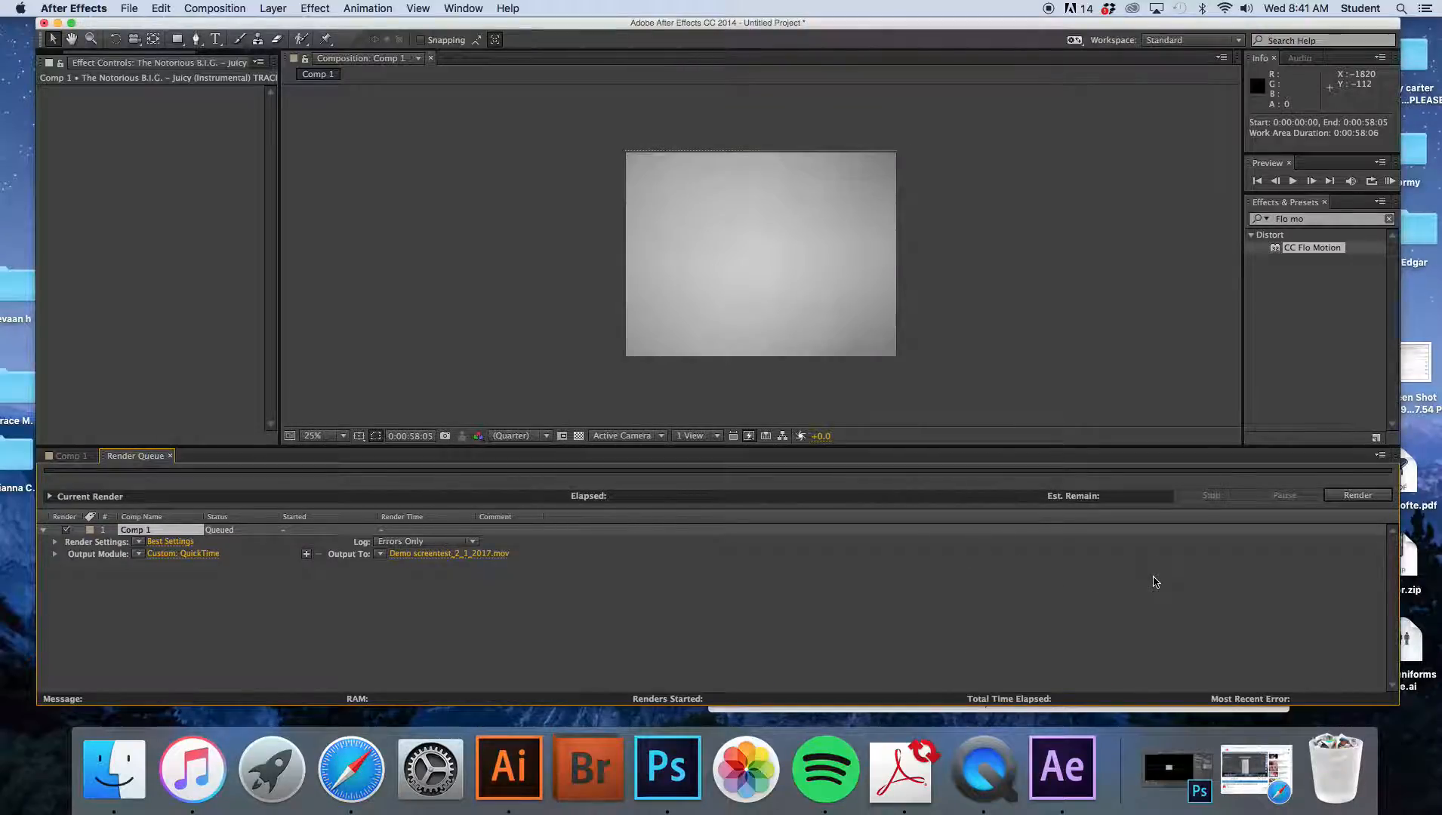
- Start rendering the queued composition
{"action": "left_click", "coordinate": [1362, 501]}
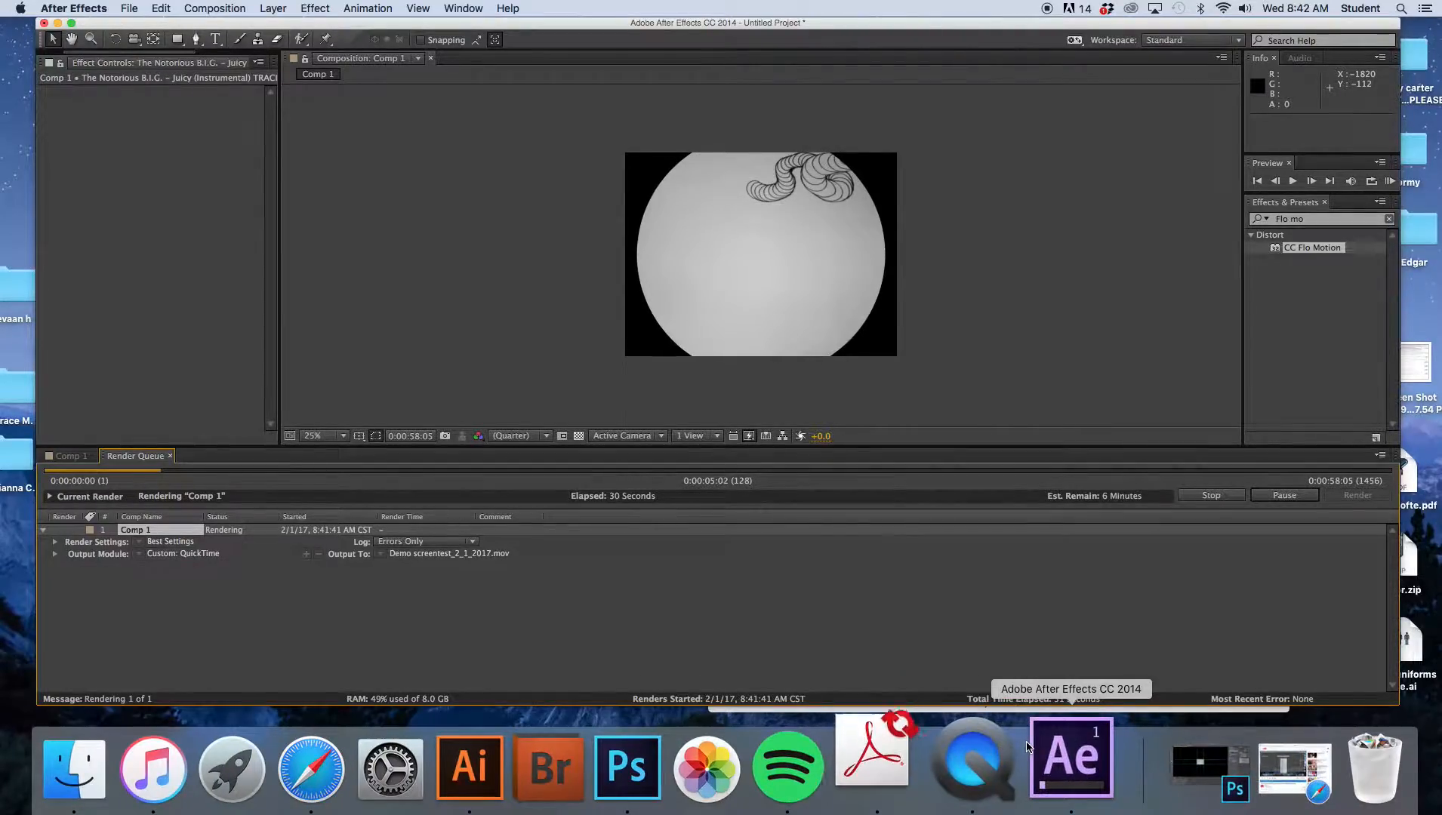
{"action": "right_click", "coordinate": [988, 753]}
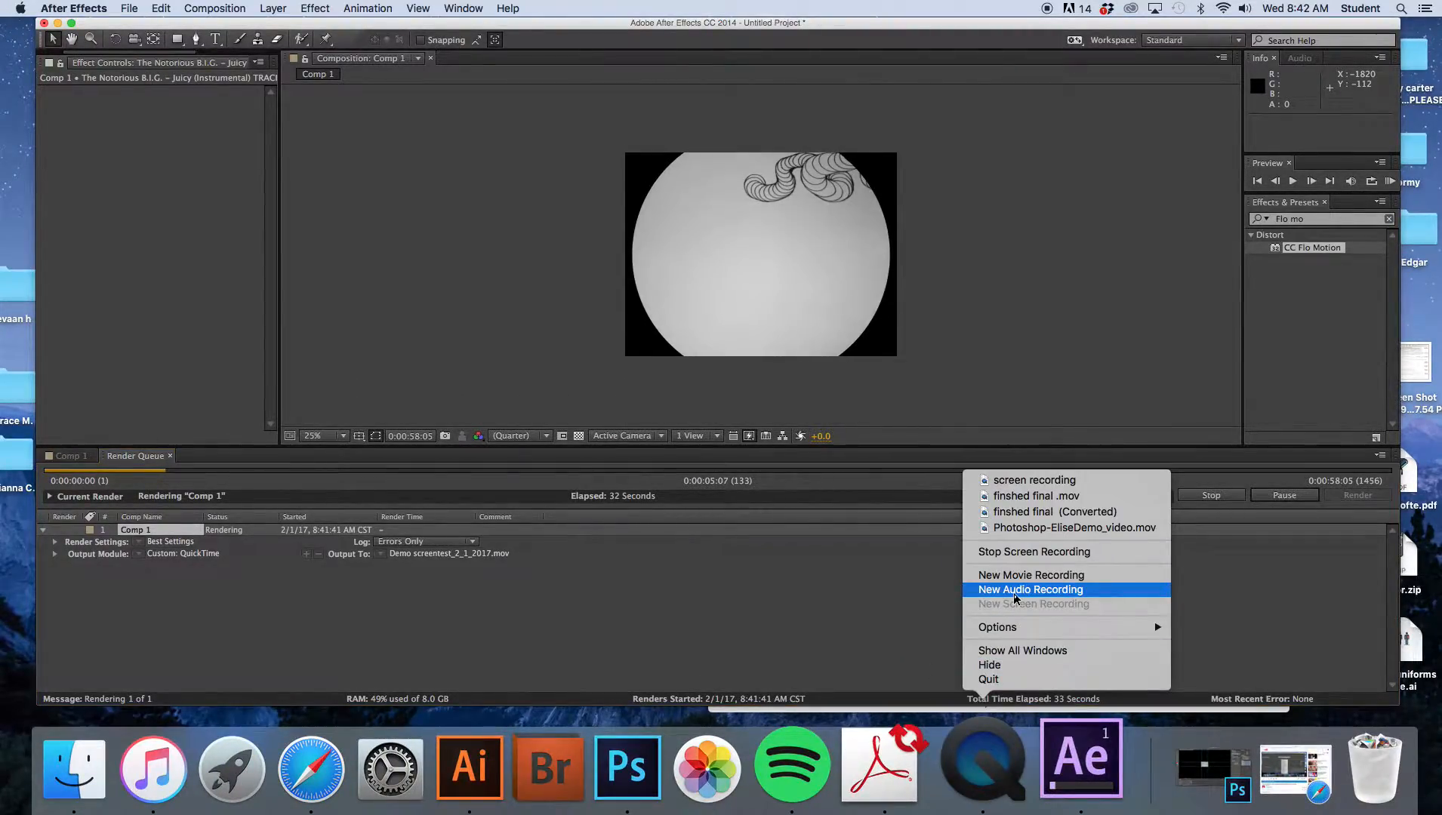